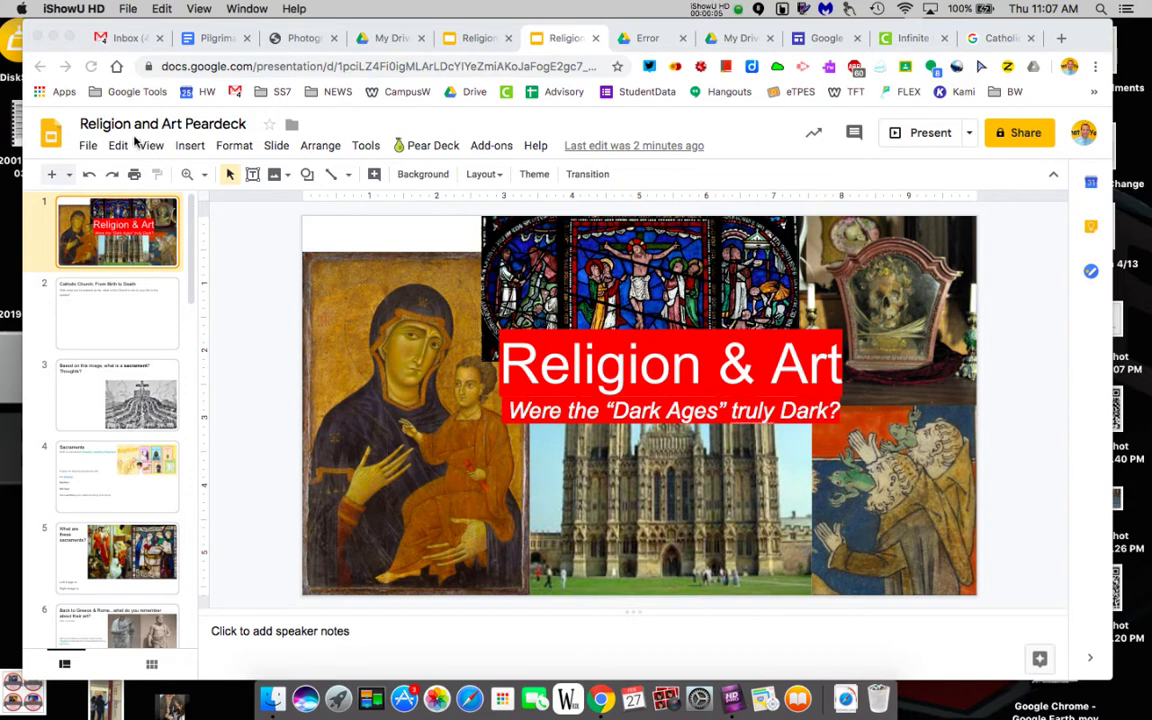
Step through slides 2 to 6, from Catholic Church: From Birth to Death to Back to Greece & Rome.
click(118, 308)
click(118, 308)
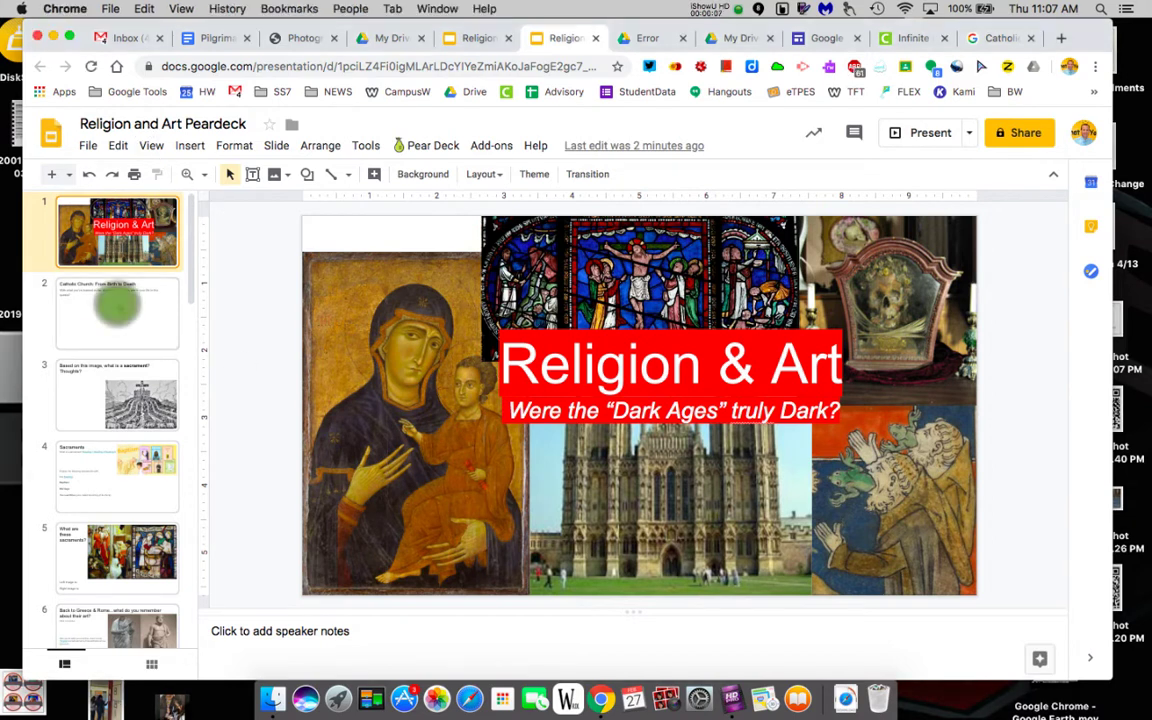
click(118, 314)
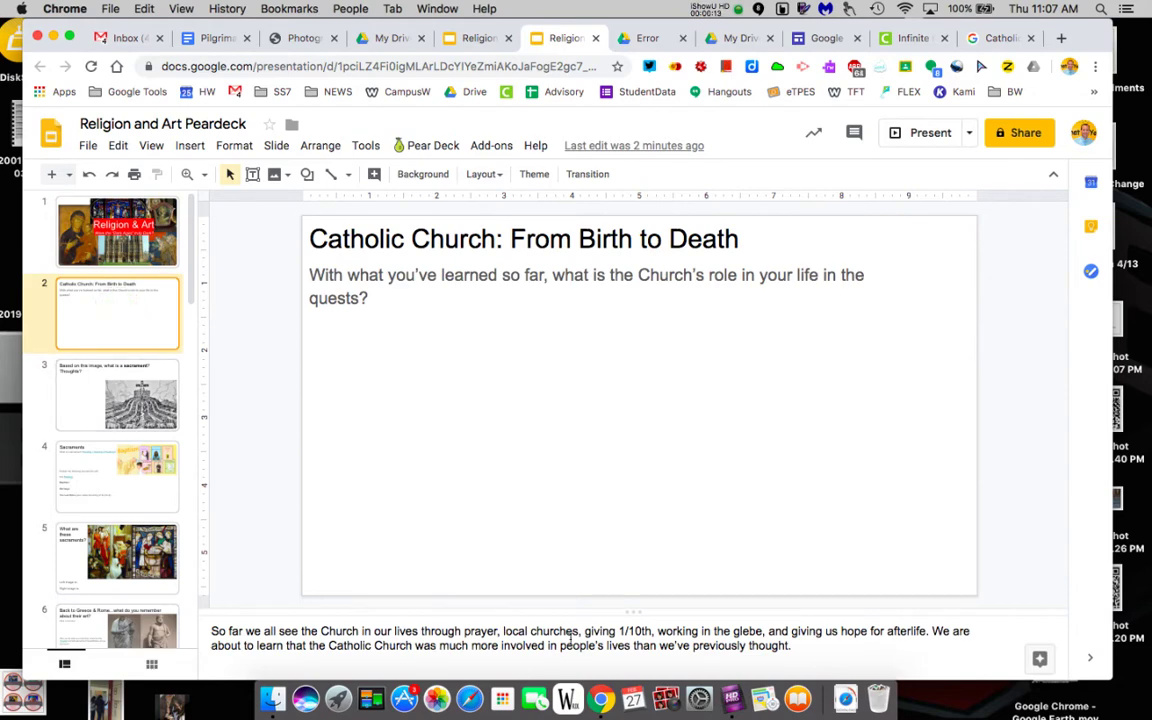
click(117, 404)
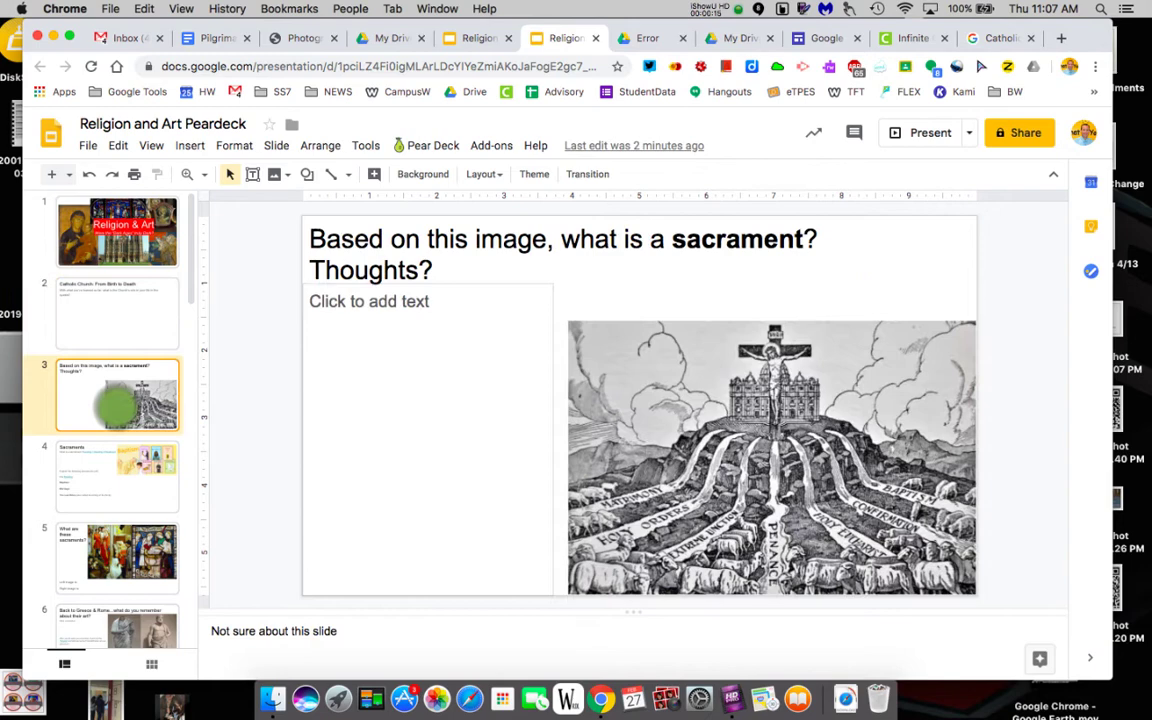
click(113, 468)
scroll(113, 468, down, 2)
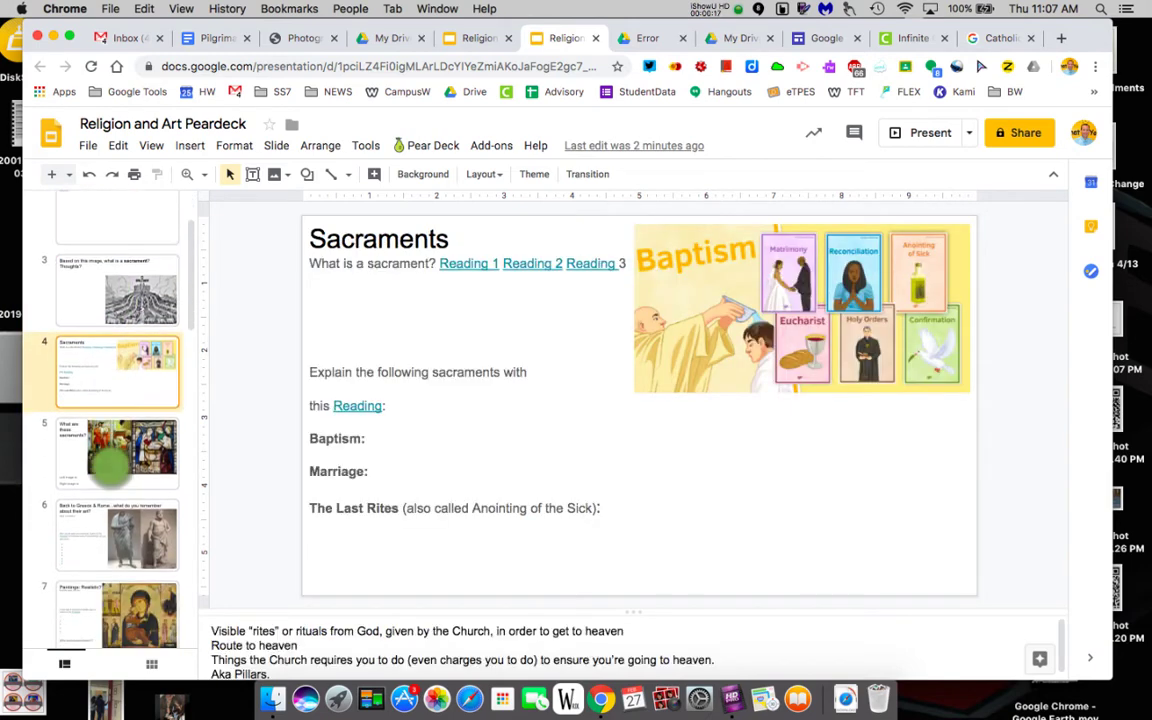
click(113, 466)
click(110, 508)
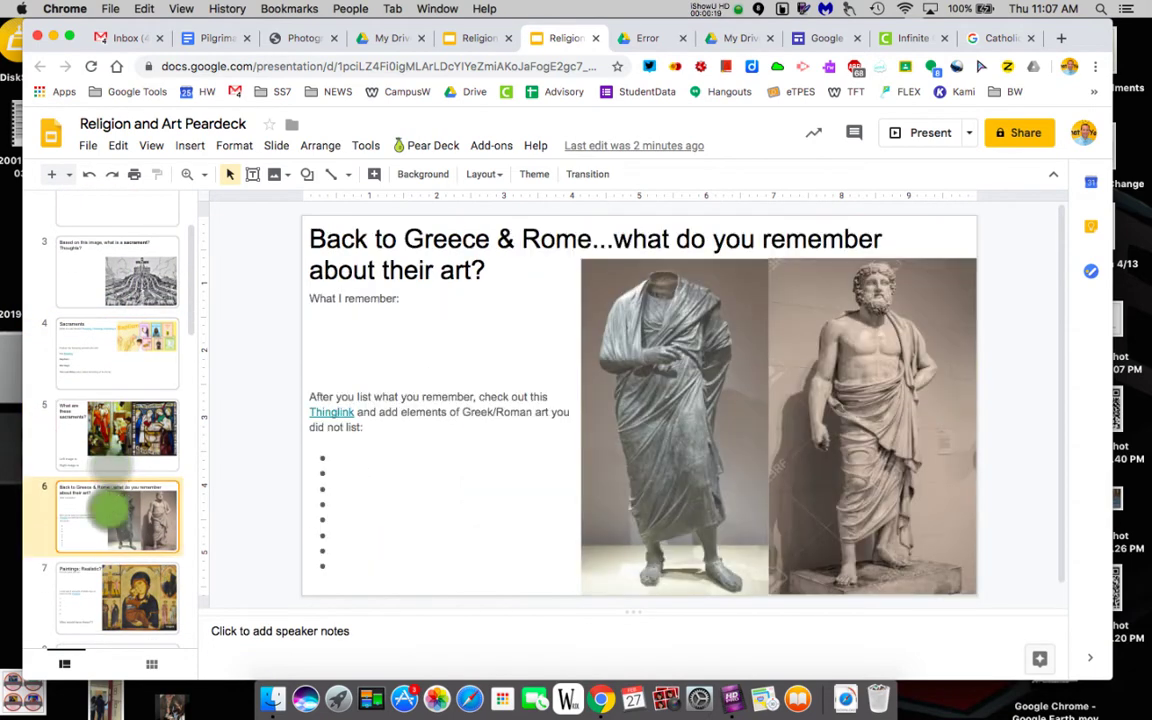
Return to the title slide, view slide 8 Art Hunt, and finish on slide 7, Paintings: Realistic?
scroll(105, 465, up, 2)
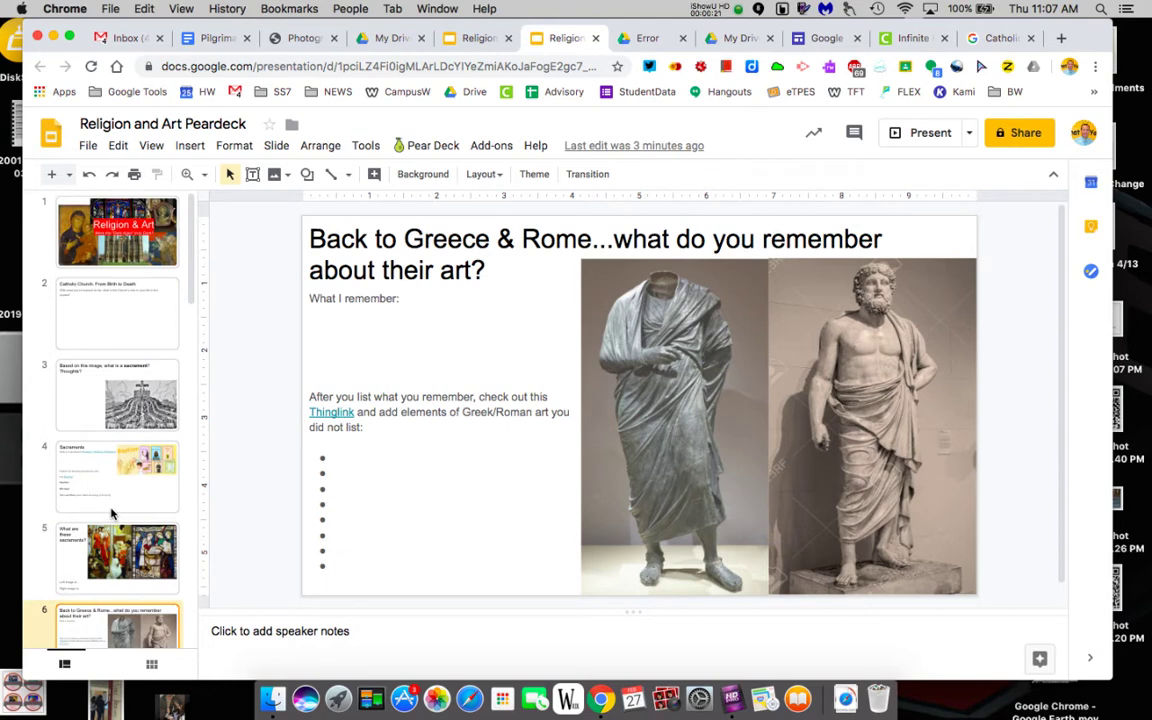
click(111, 238)
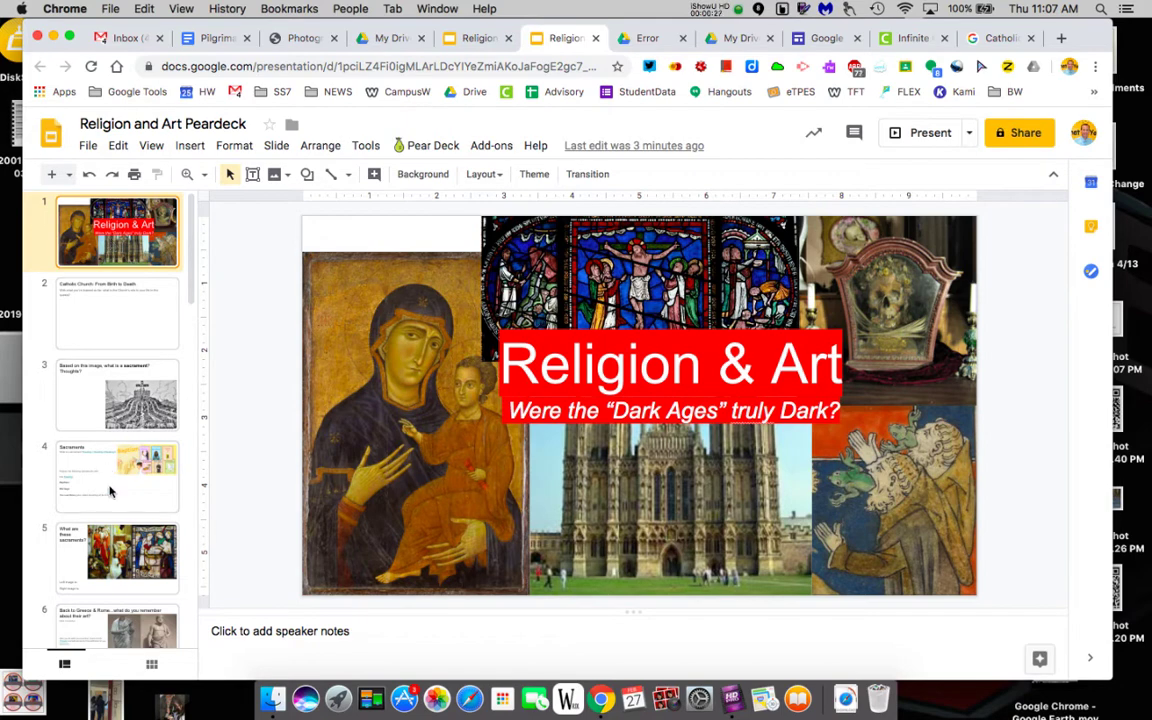
scroll(111, 490, down, 10)
scroll(118, 393, up, 5)
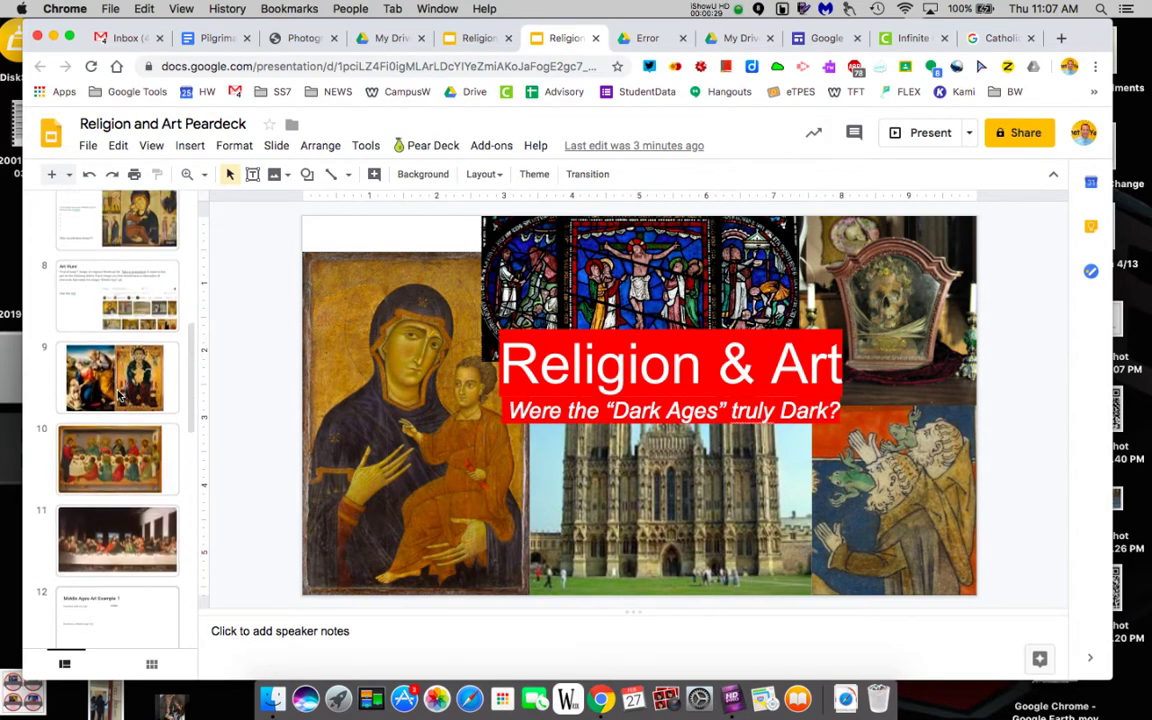
click(73, 368)
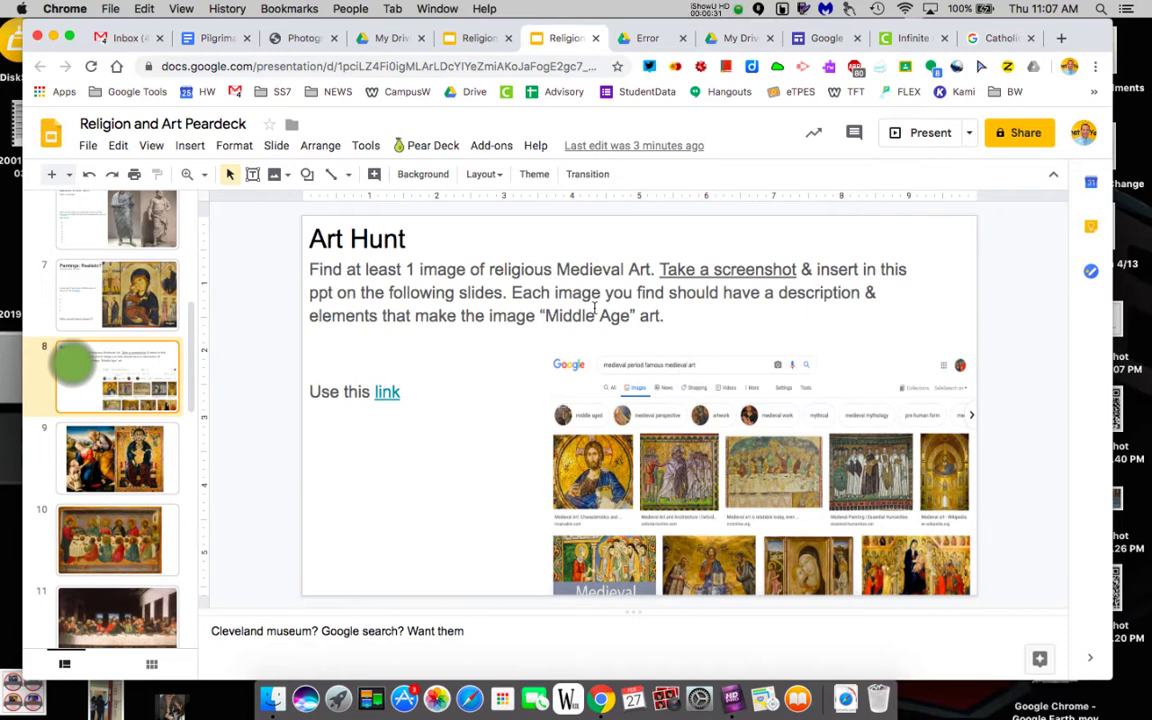
click(80, 290)
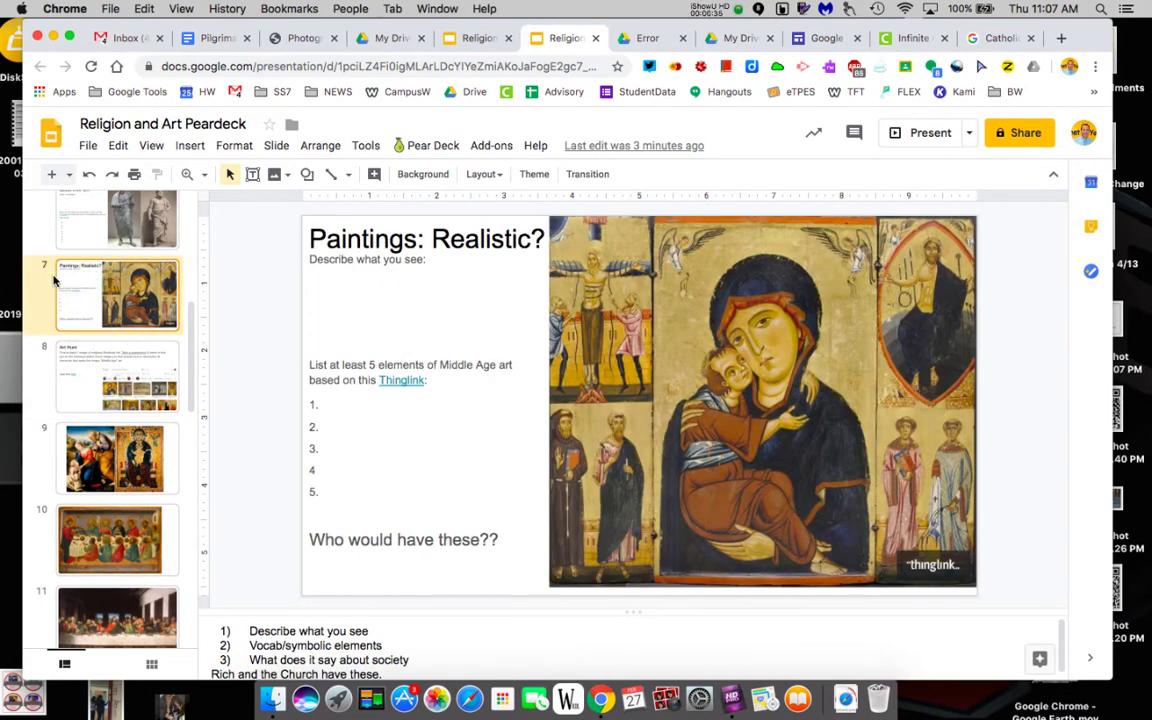
scroll(90, 300, up, 10)
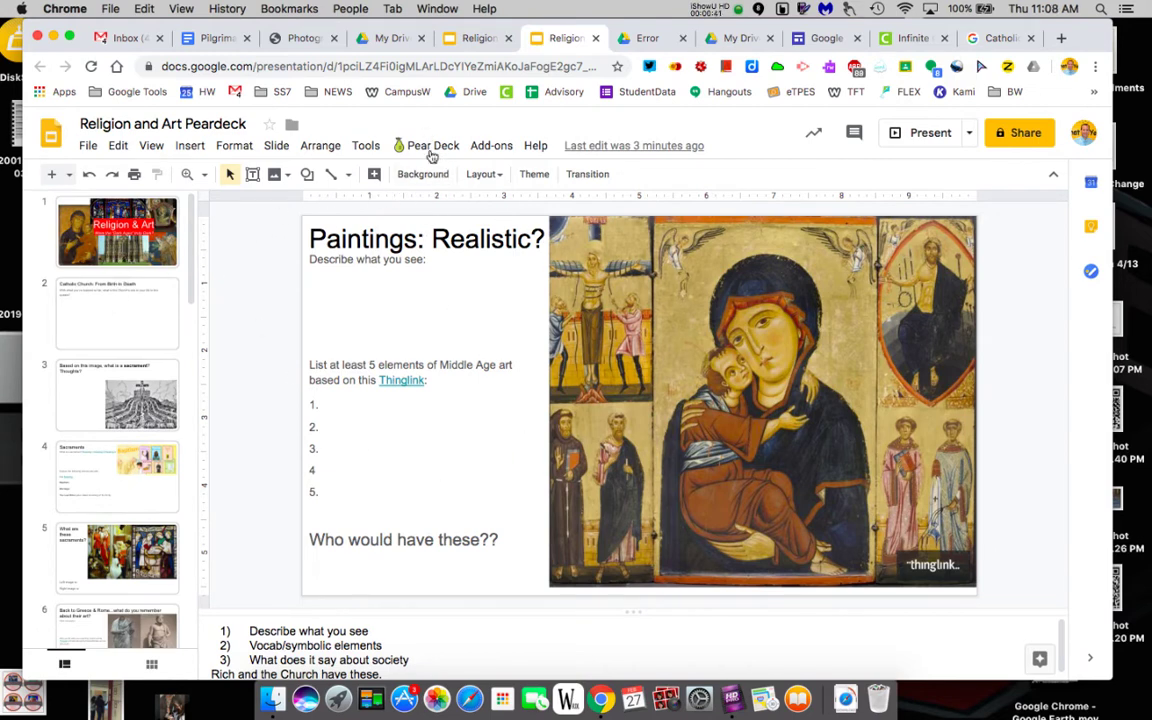
Launch the Pear Deck sidebar from the Add-ons menu.
click(481, 148)
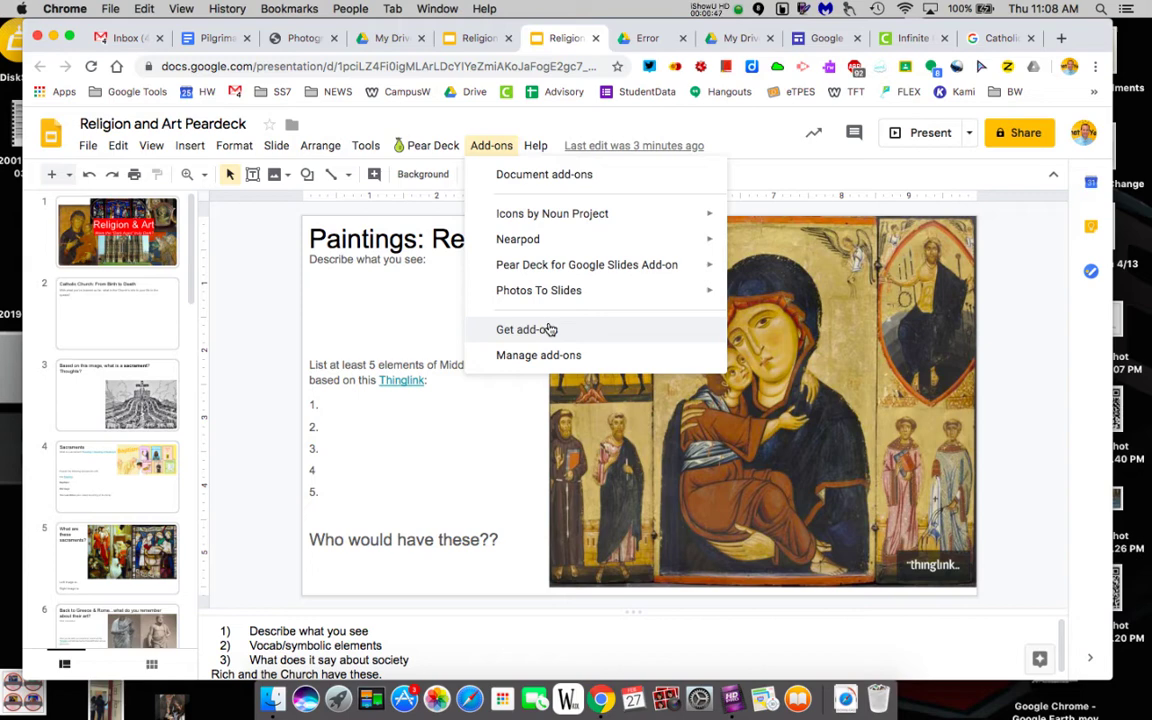
click(262, 236)
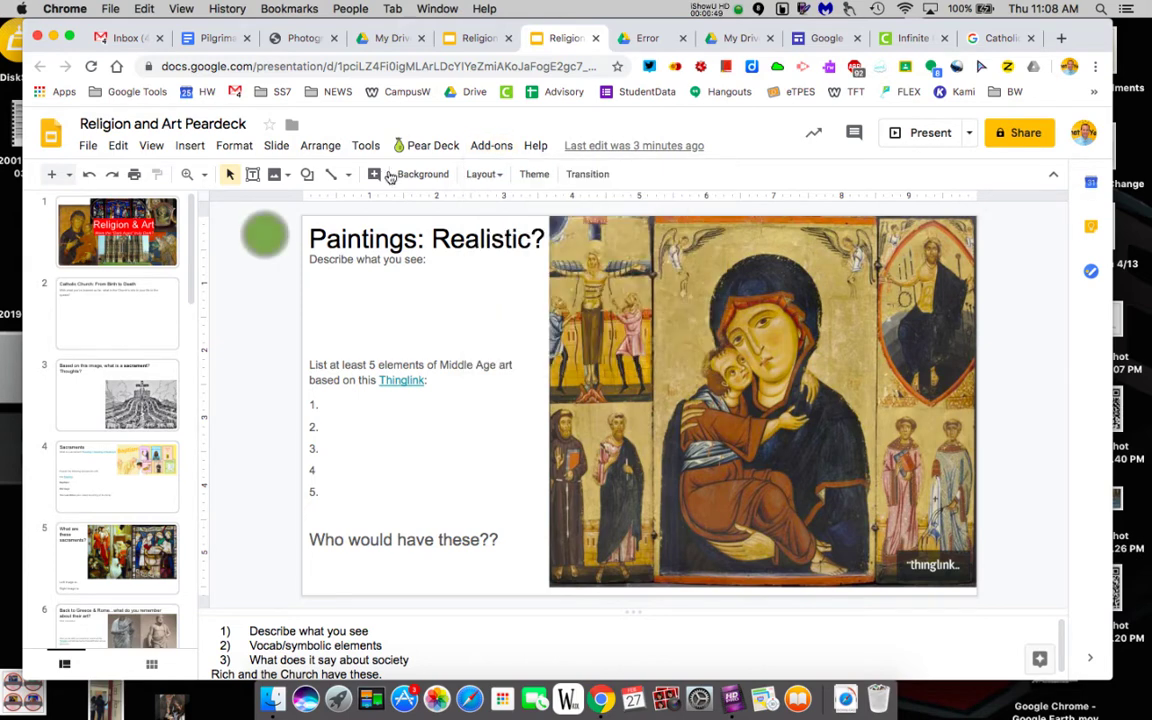
click(425, 148)
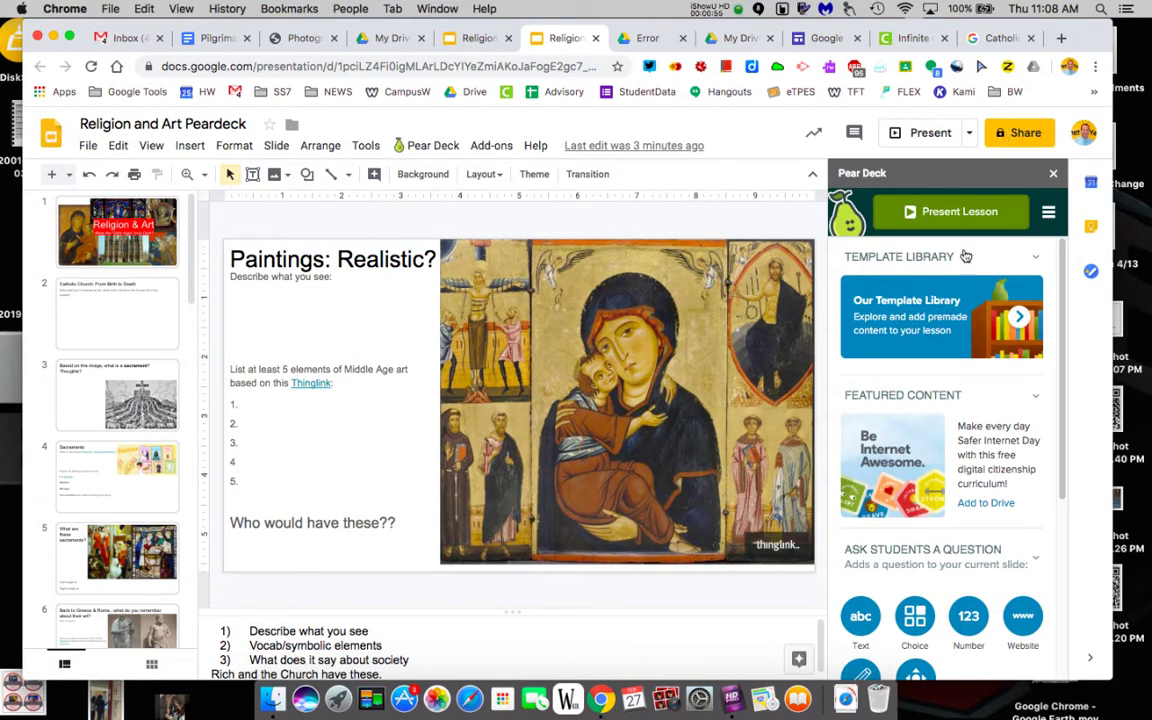
scroll(998, 405, down, 1)
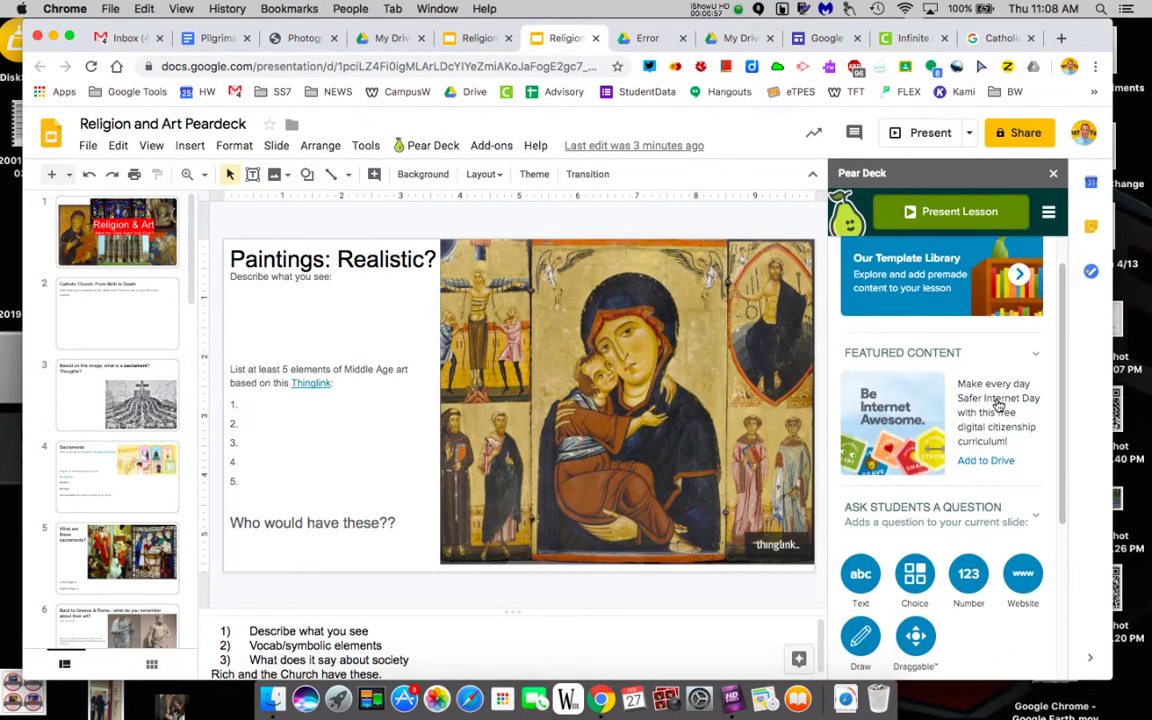
scroll(998, 405, up, 1)
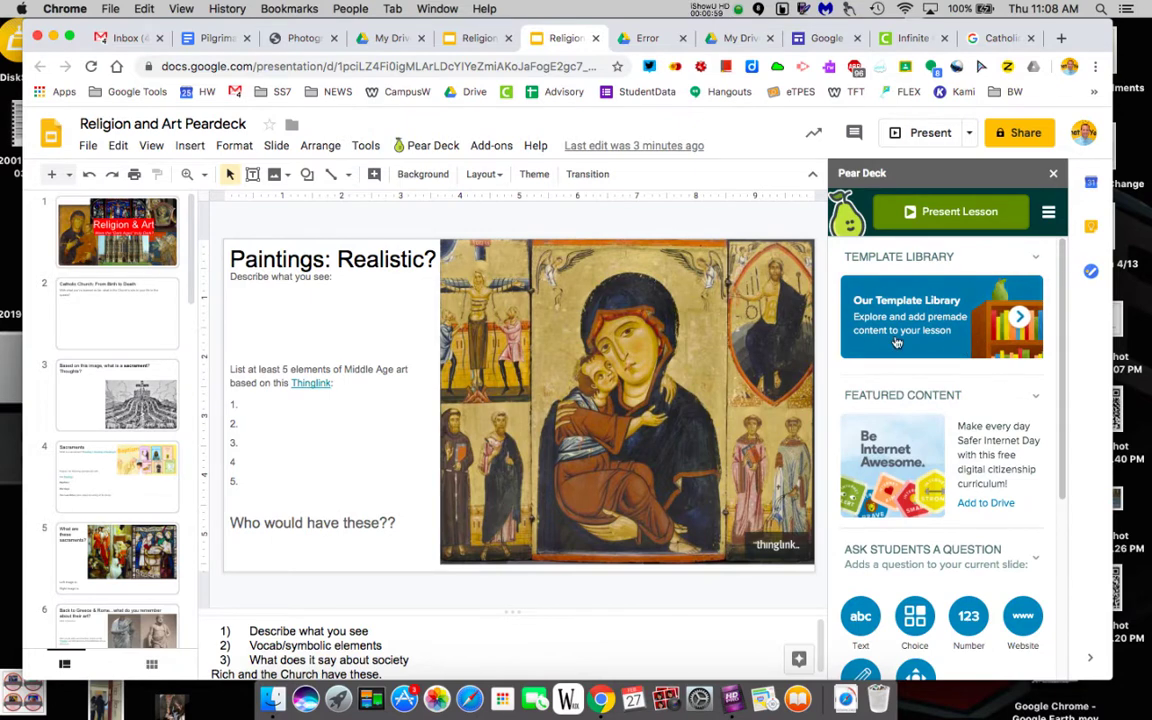
Browse Pear Deck's Template Library and its Social Studies templates, then return to the category list.
click(957, 345)
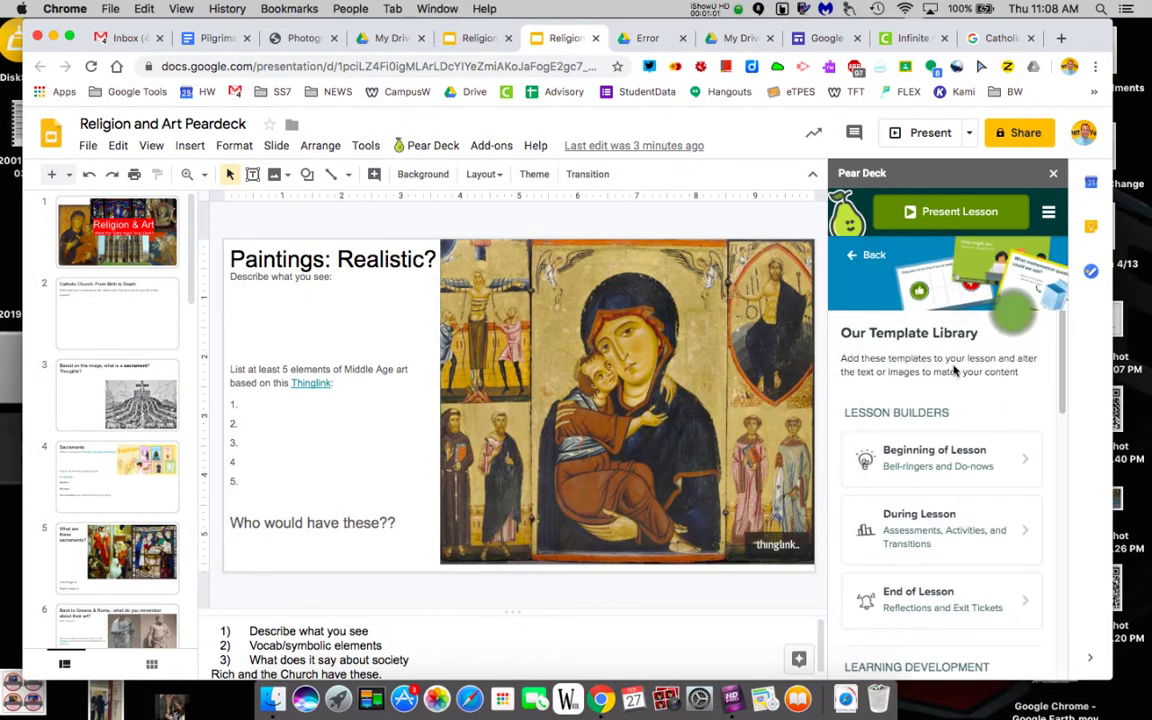
scroll(957, 468, down, 3)
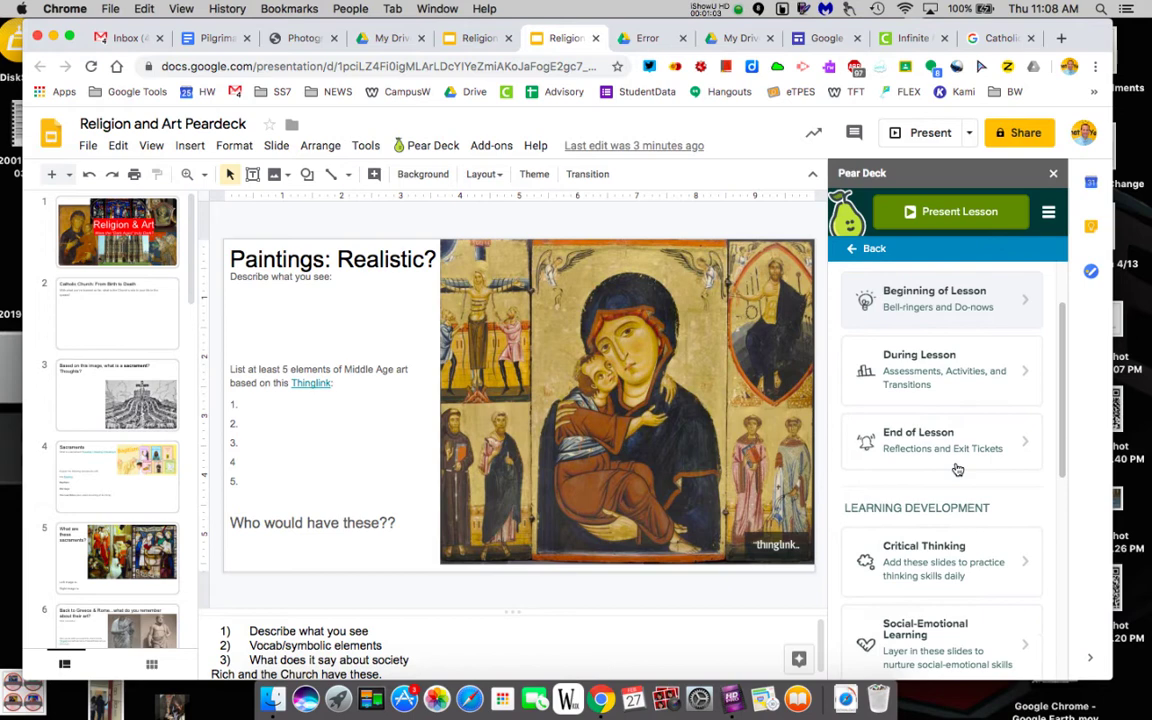
scroll(961, 470, down, 1)
scroll(961, 472, down, 6)
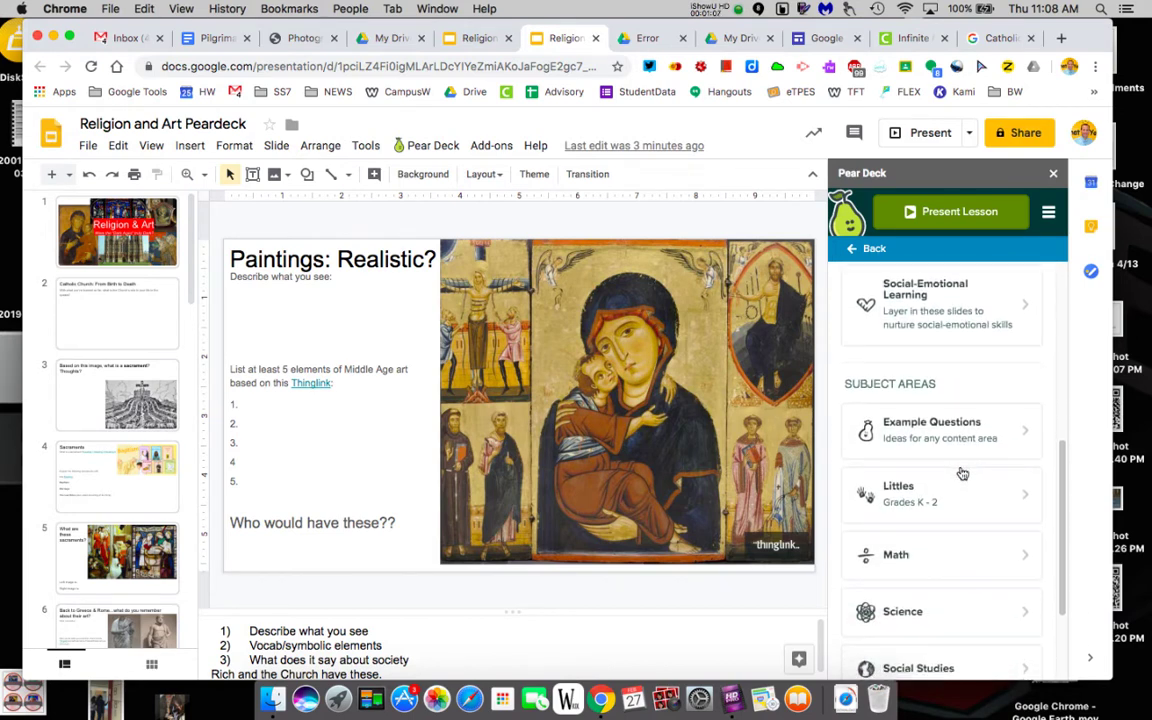
scroll(962, 473, down, 3)
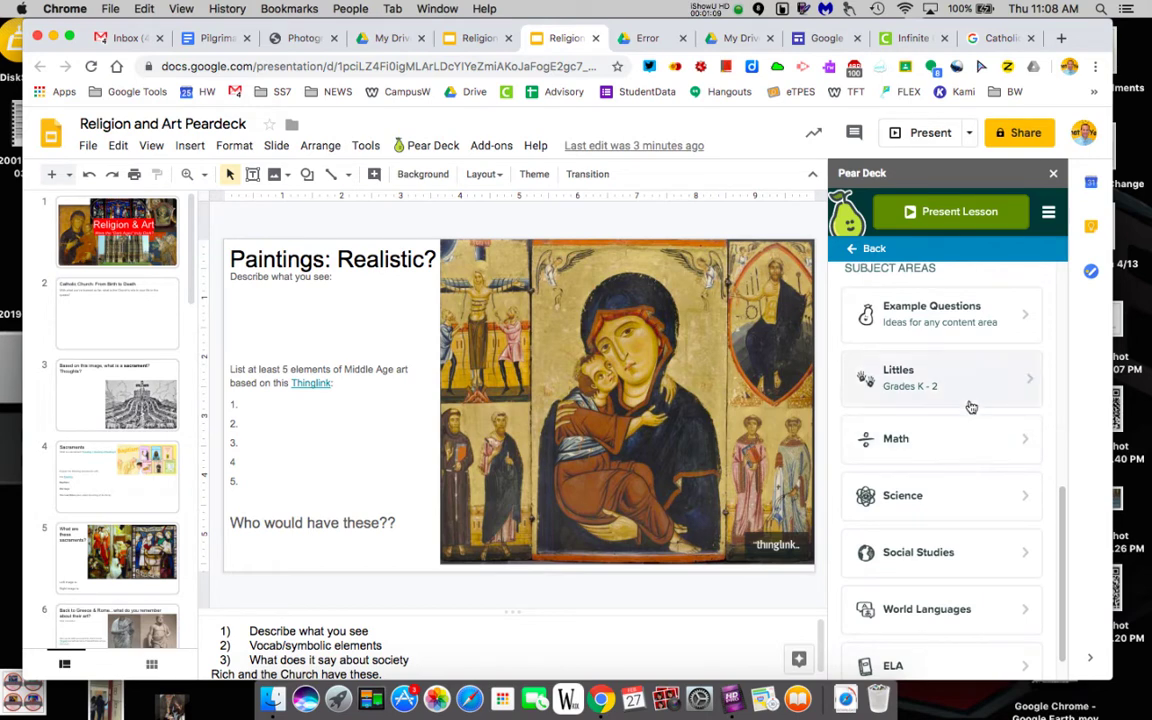
click(968, 550)
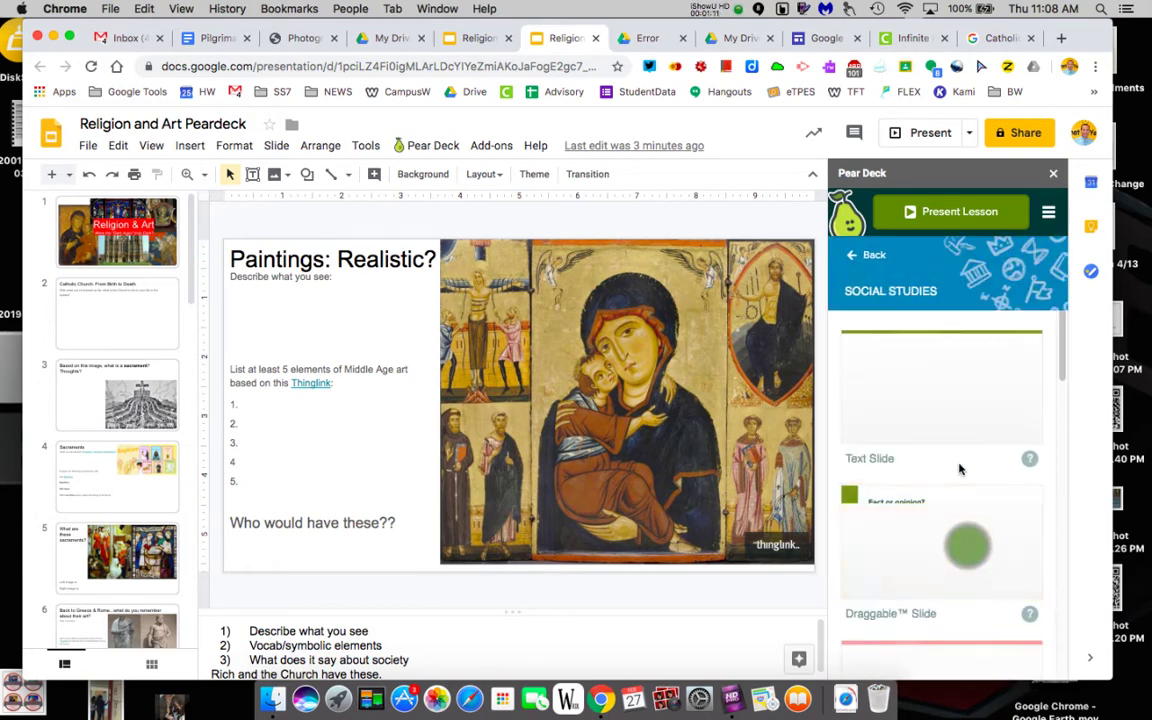
scroll(959, 469, down, 5)
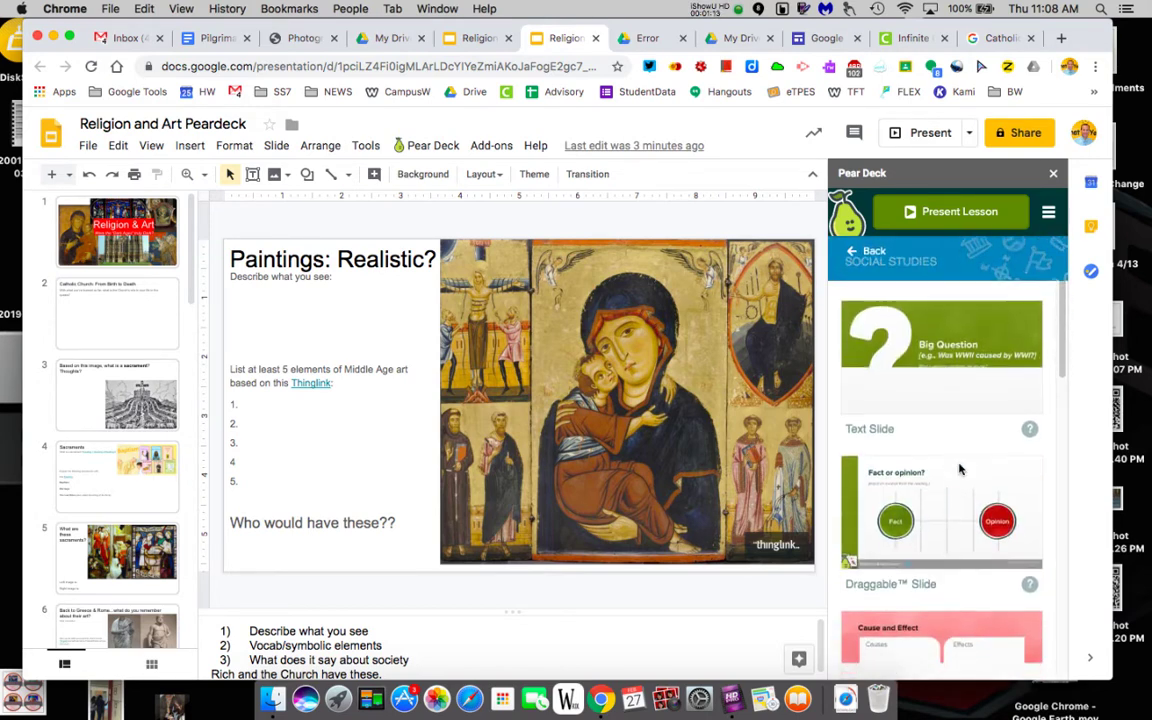
scroll(959, 469, down, 4)
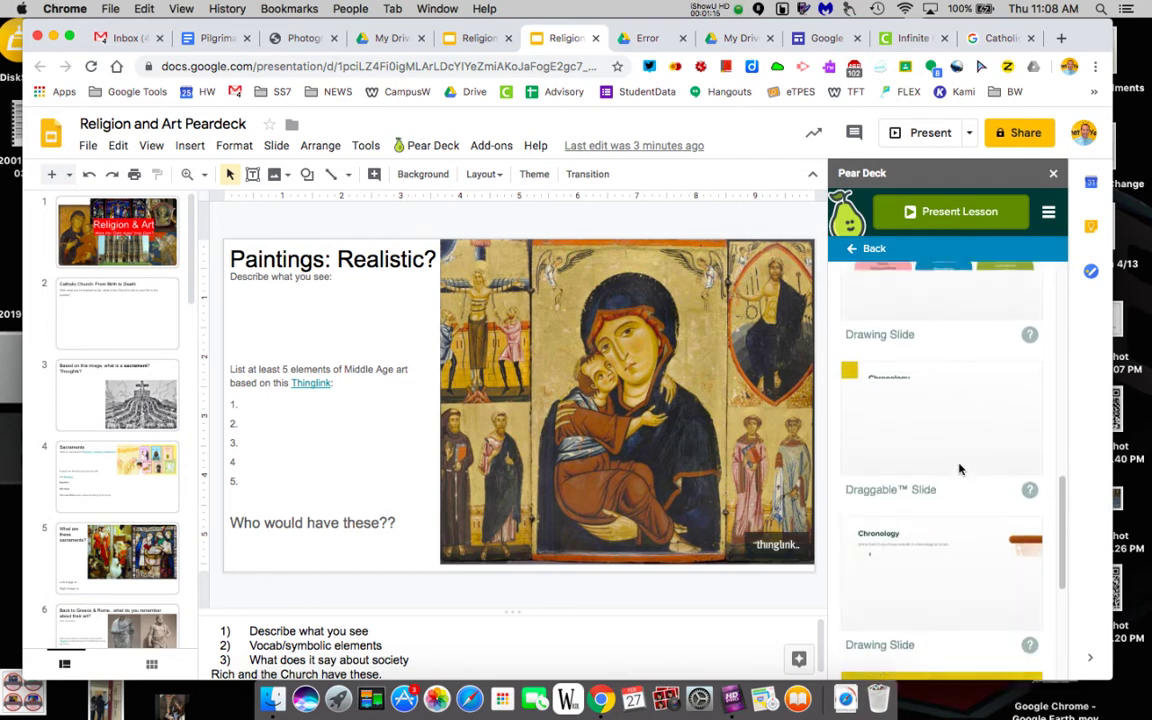
scroll(959, 469, up, 10)
click(852, 254)
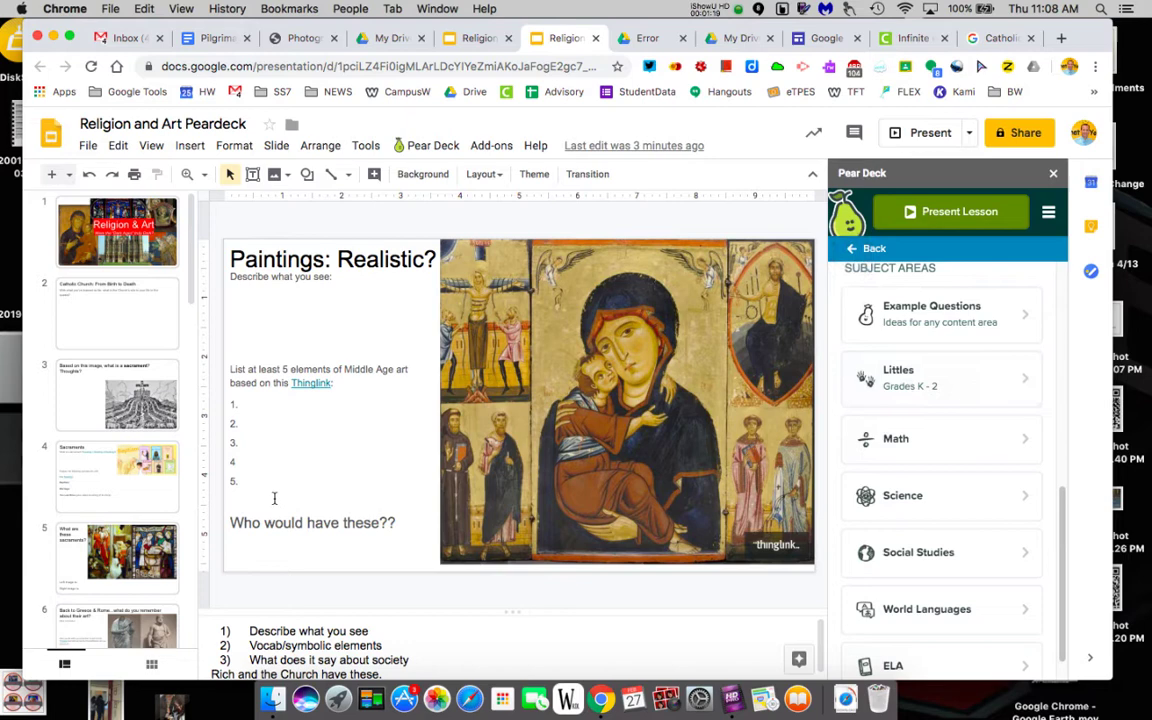
scroll(945, 390, up, 10)
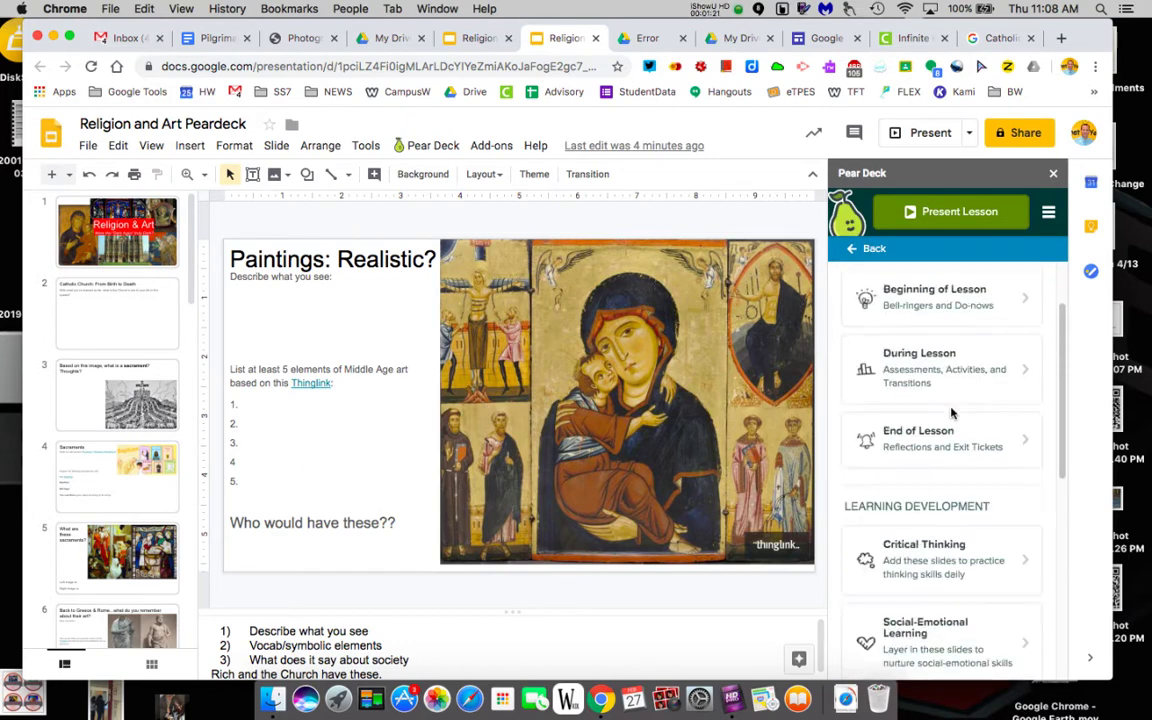
From Pear Deck's main menu, add a Text response question to slide 1, Religion & Art.
click(854, 258)
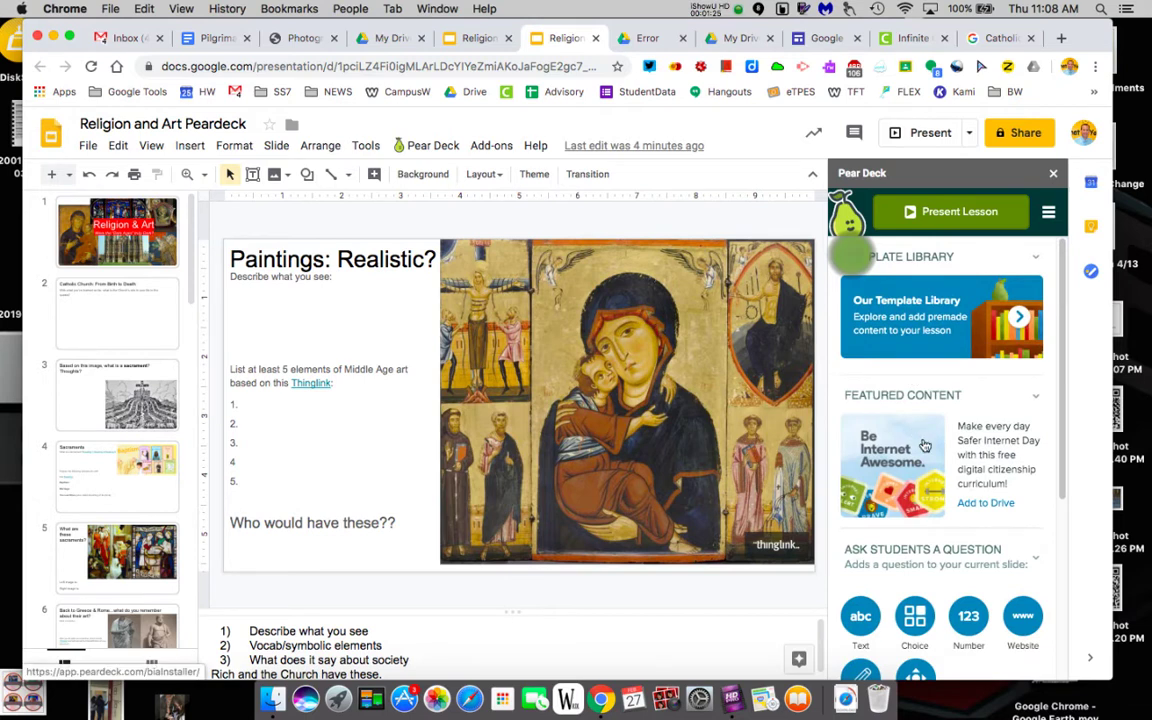
scroll(928, 463, down, 5)
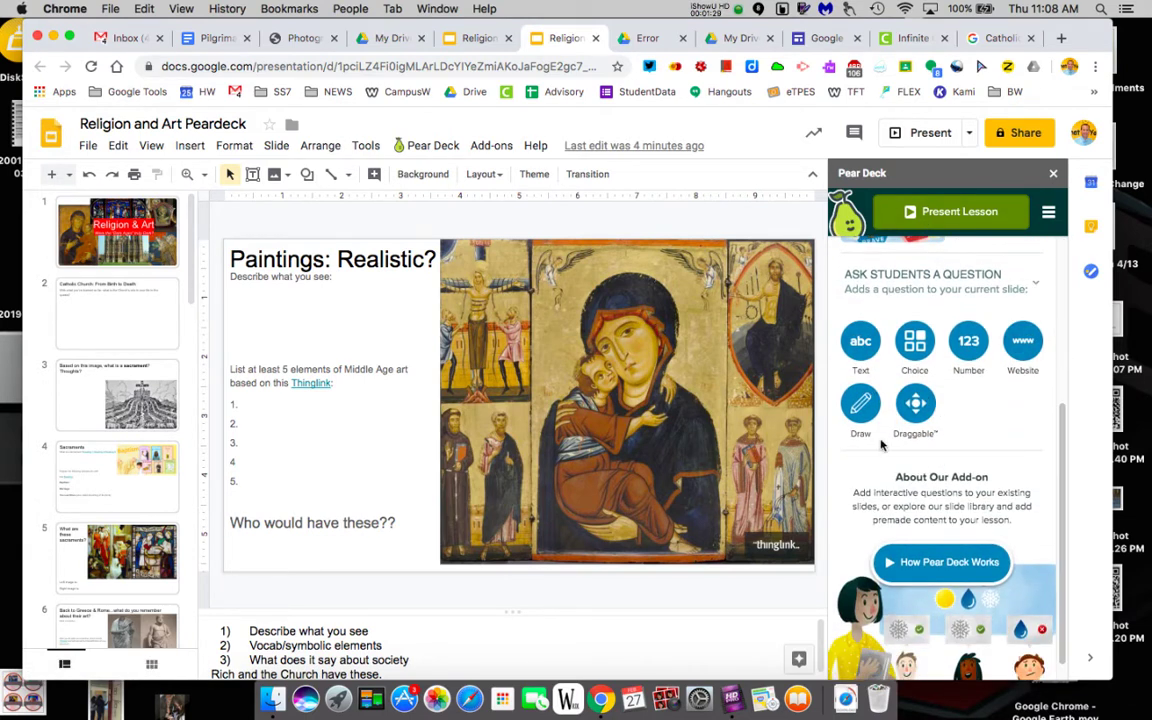
click(118, 226)
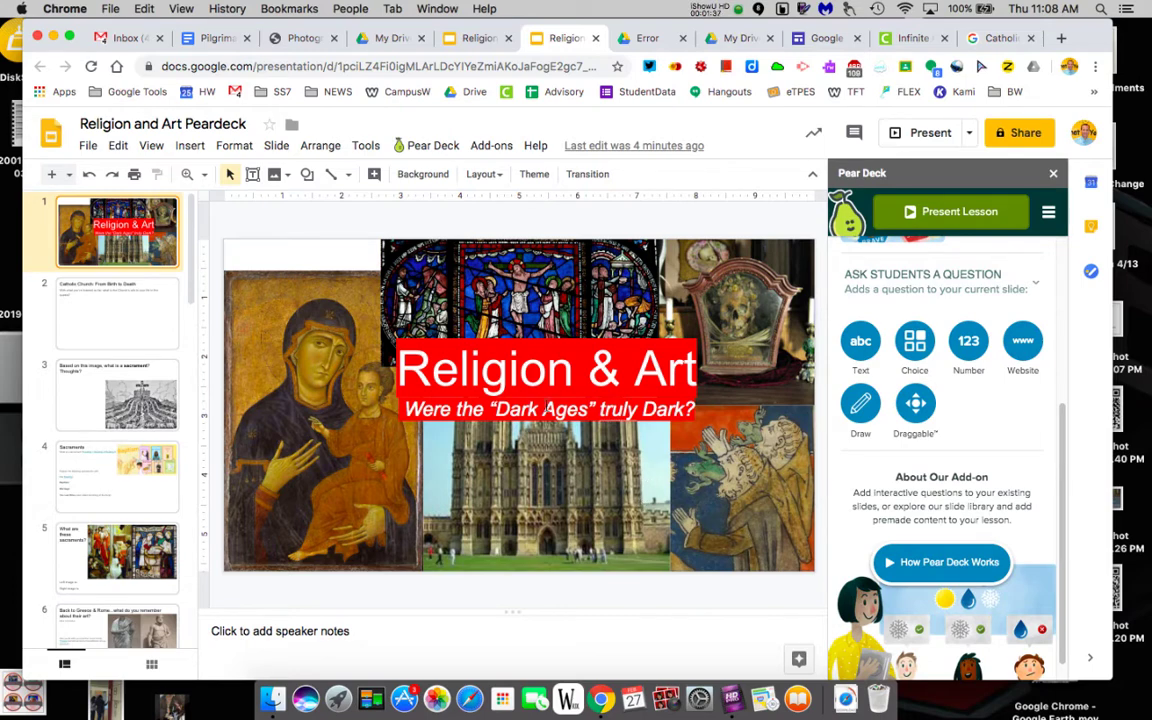
click(121, 315)
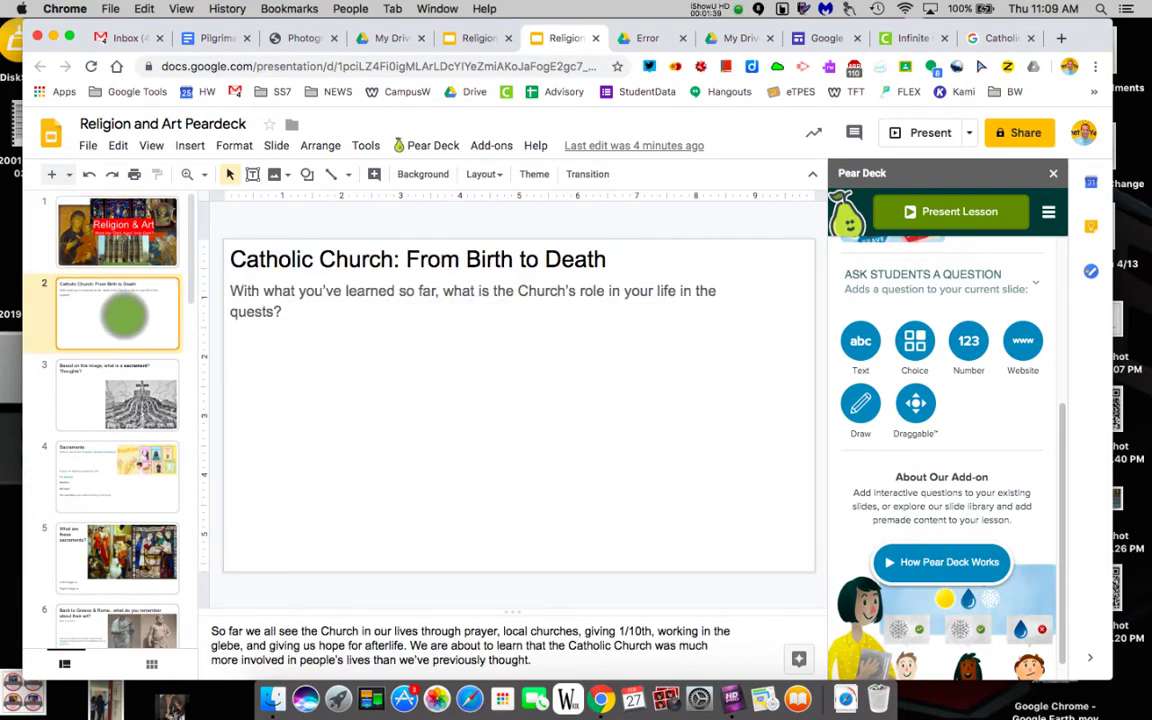
click(86, 192)
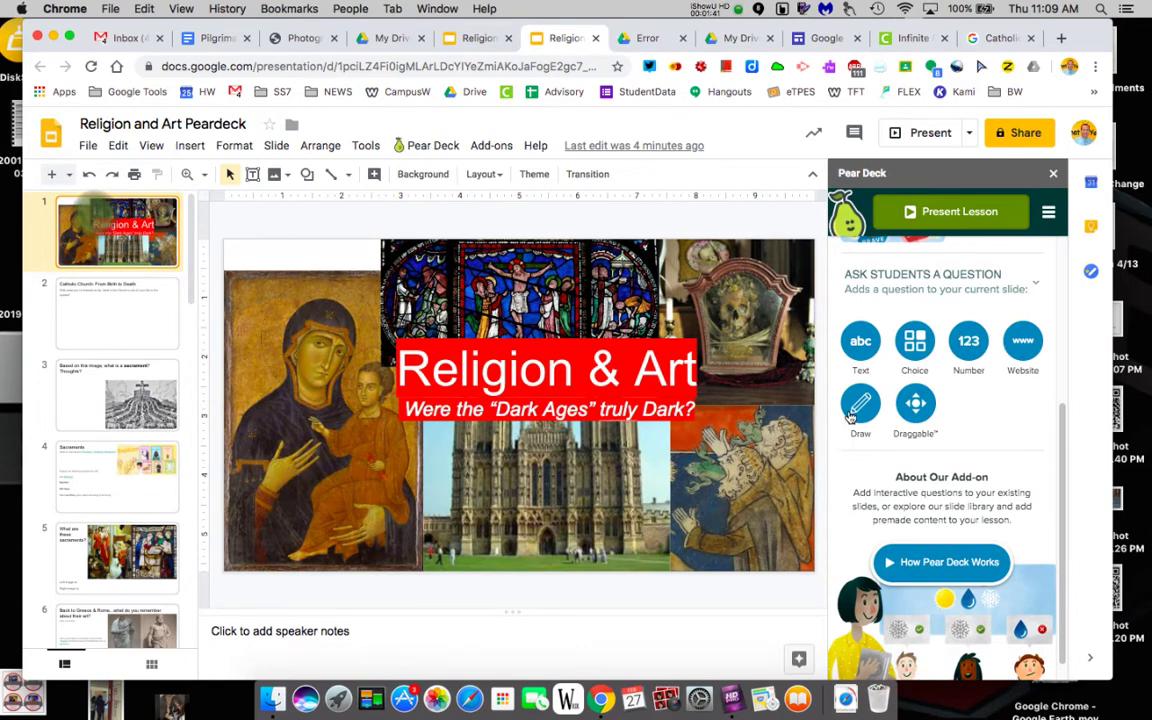
click(862, 343)
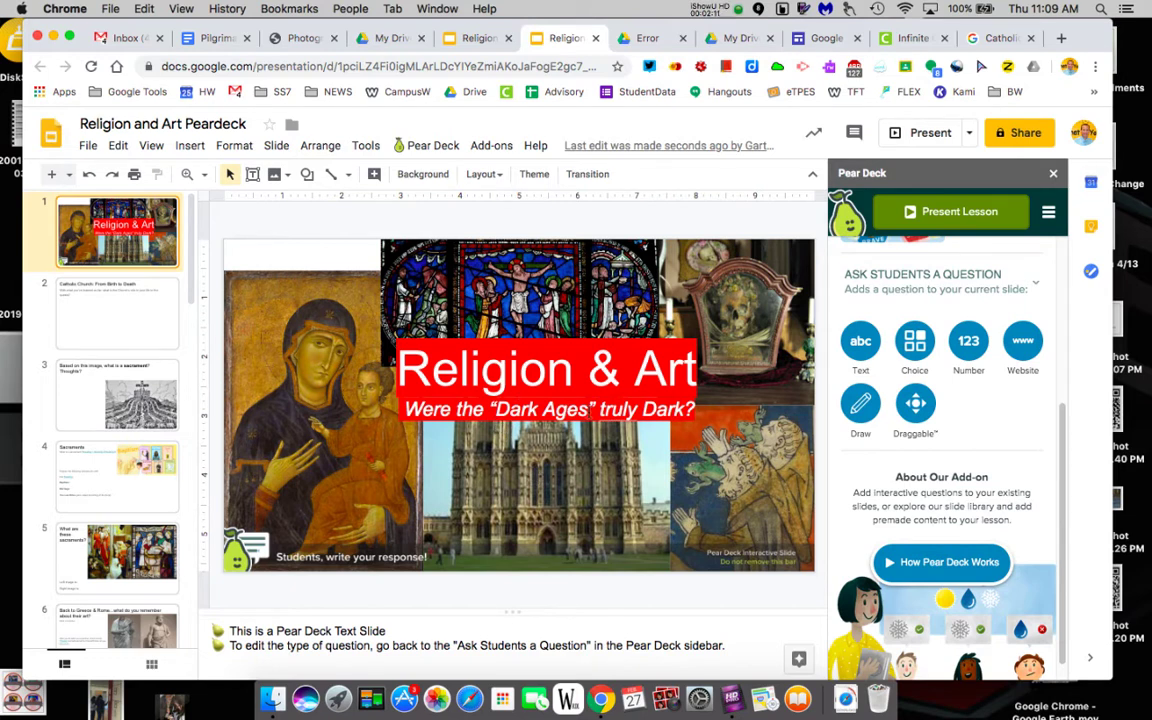
Drag the Middle Ages cathedral screenshot from the desktop onto slide 2 and resize it by its corners.
click(100, 288)
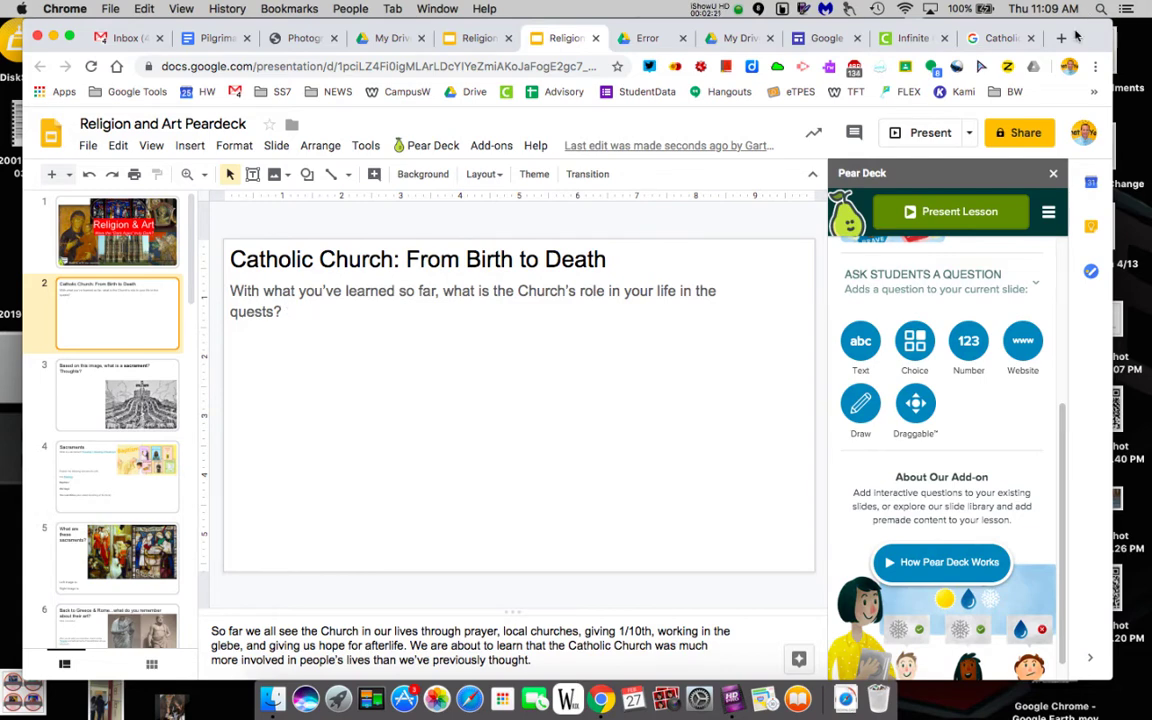
drag(1076, 37, 808, 48)
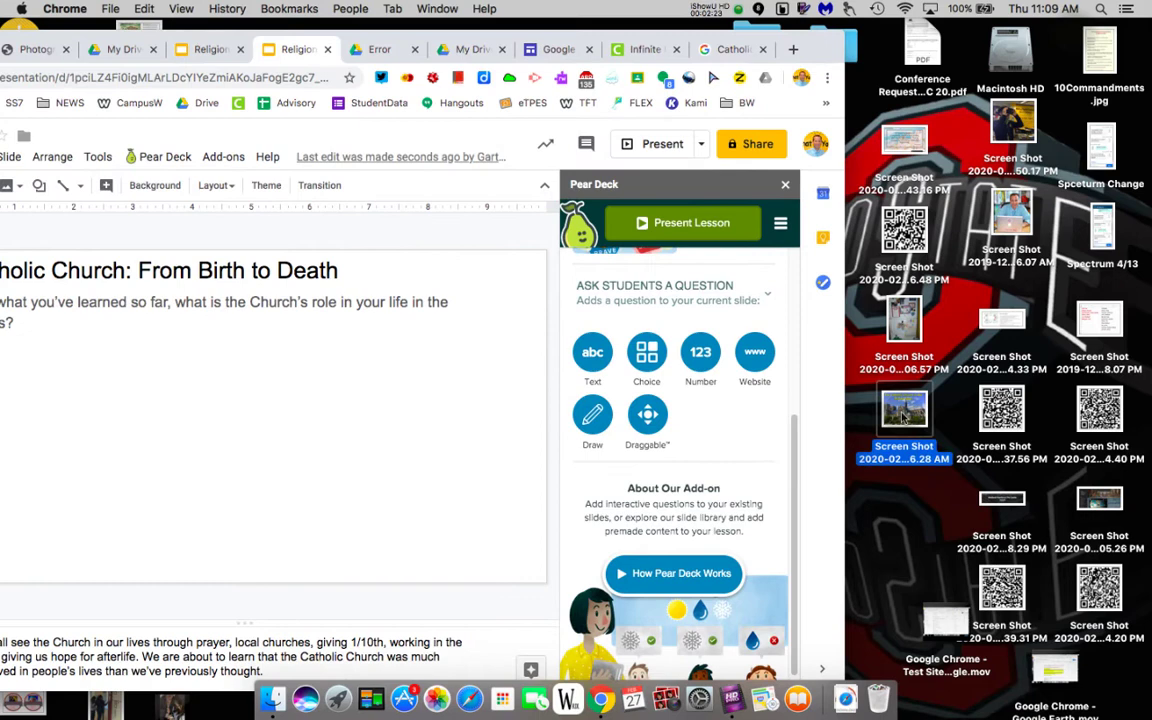
drag(904, 418, 155, 405)
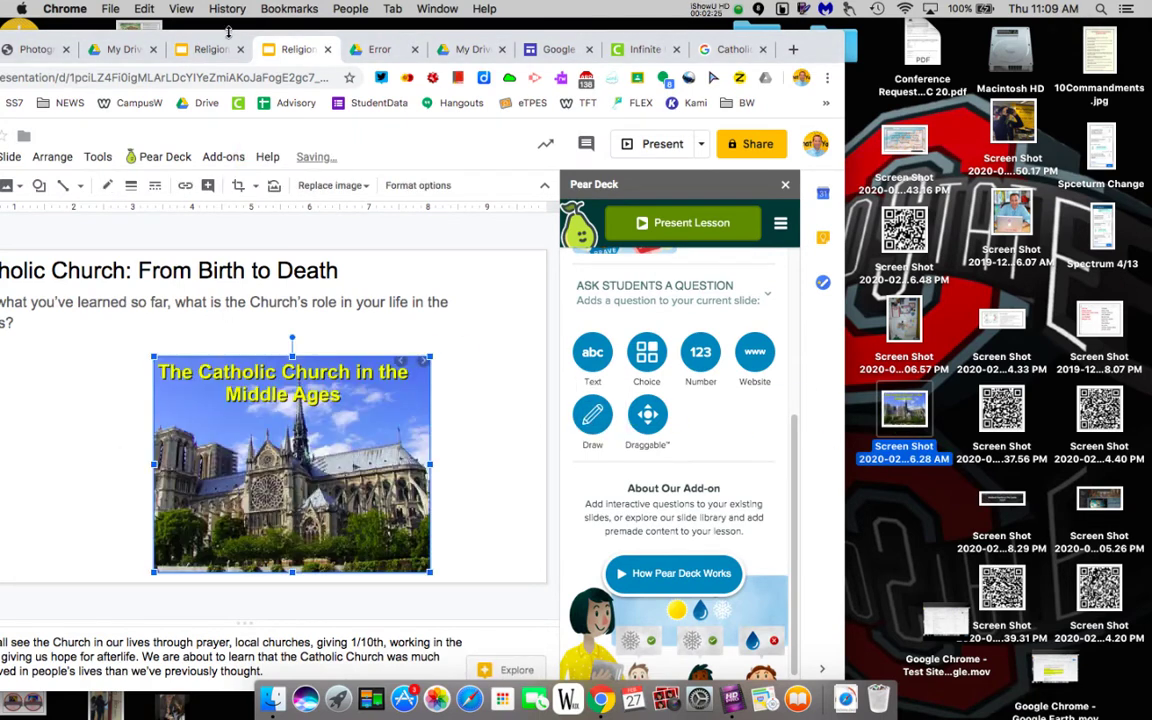
double_click(228, 32)
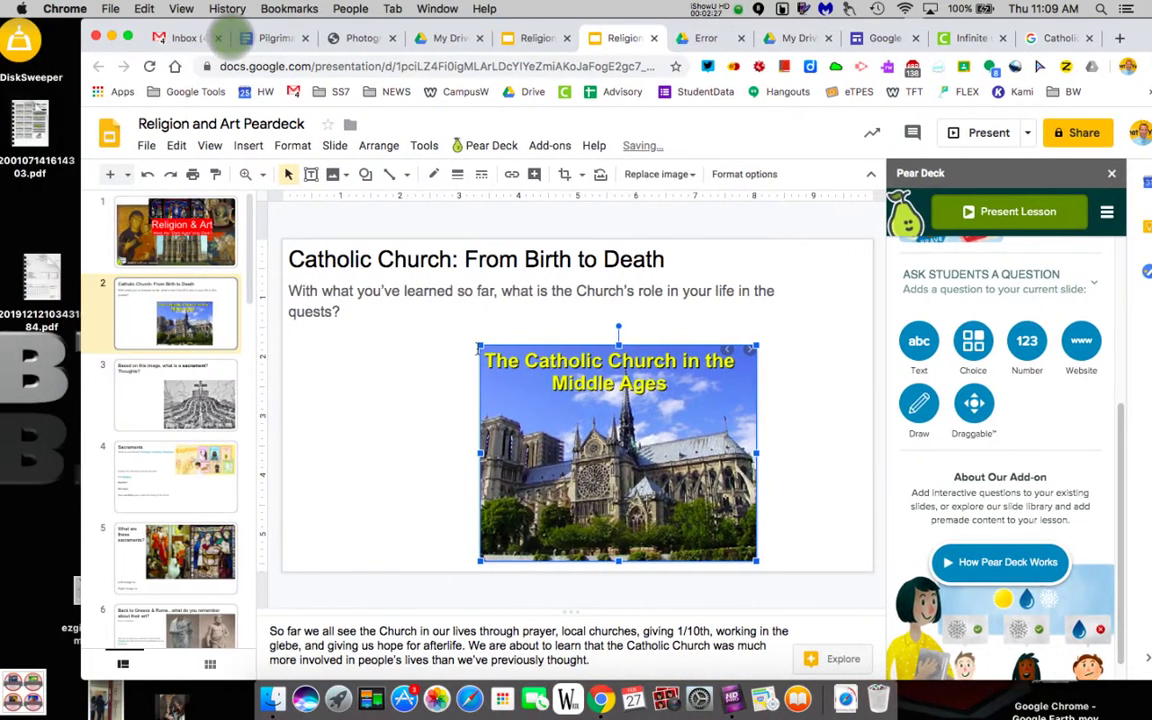
drag(478, 348, 343, 343)
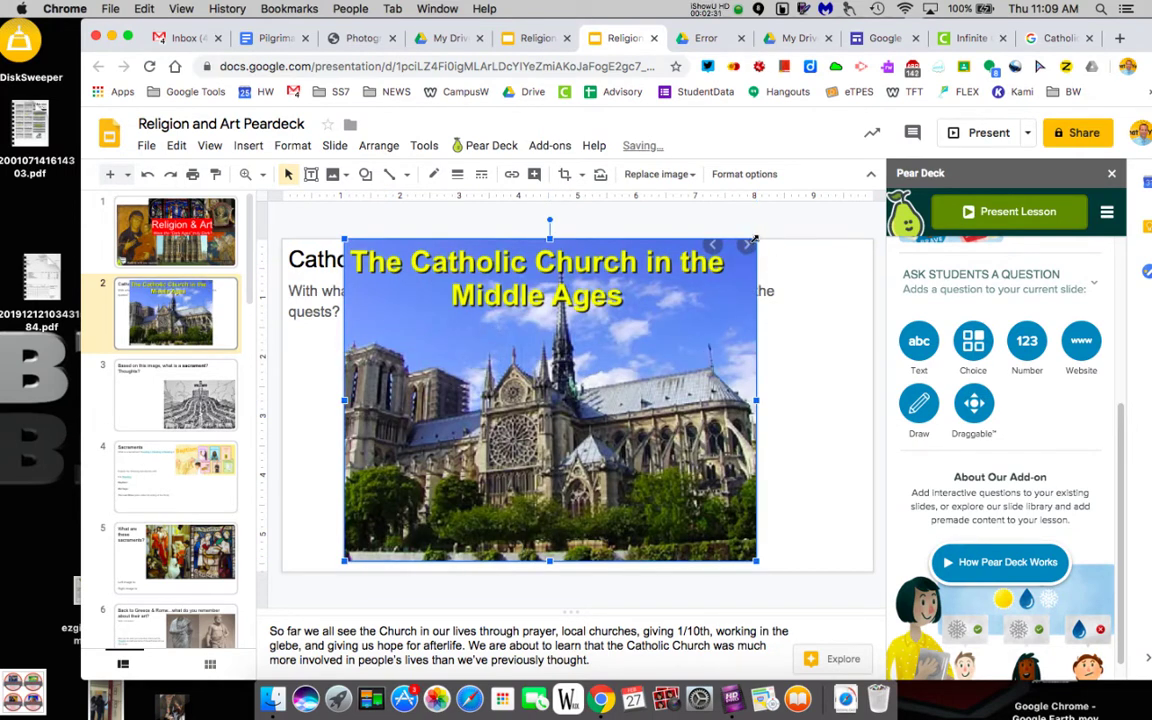
drag(755, 238, 695, 362)
Move the church picture to the lower right, add a Pear Deck Text question to slide 2, then go to slide 3.
drag(463, 373, 576, 389)
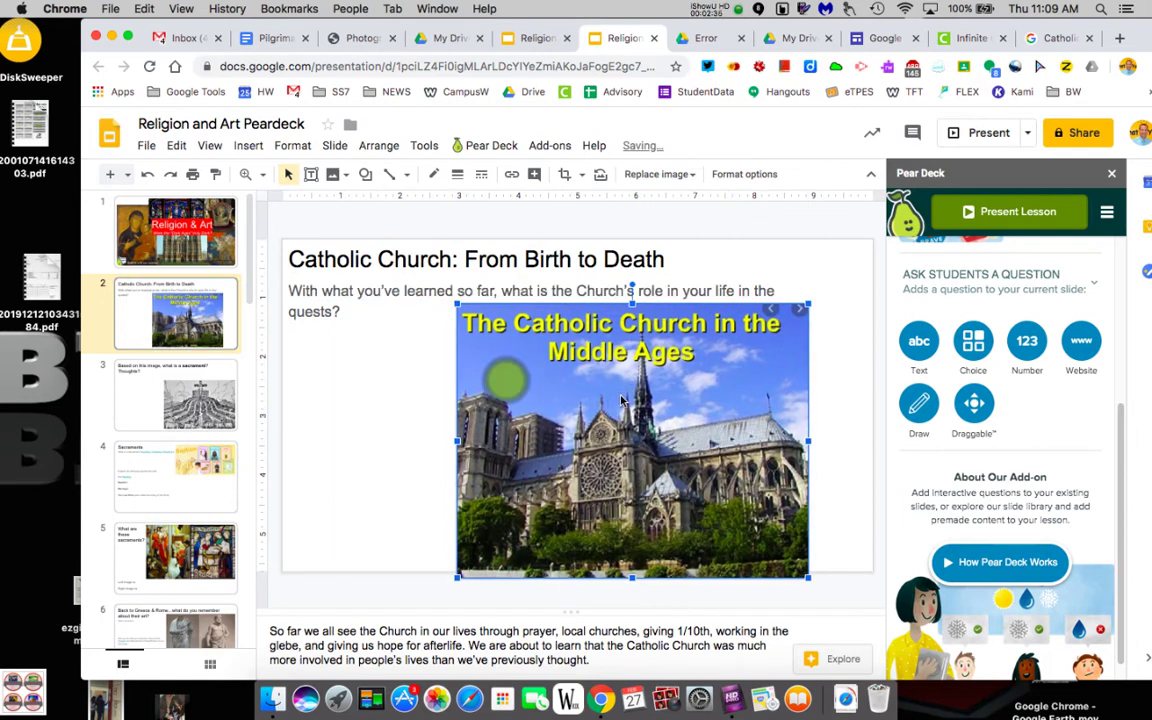
click(350, 393)
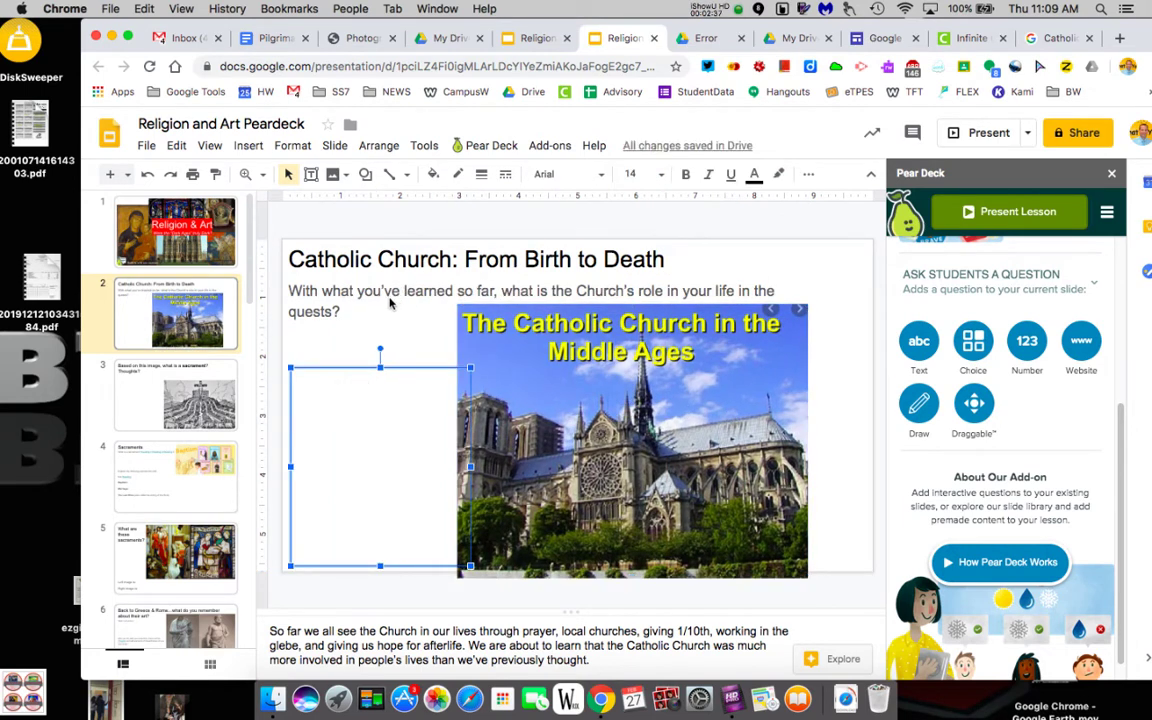
click(925, 342)
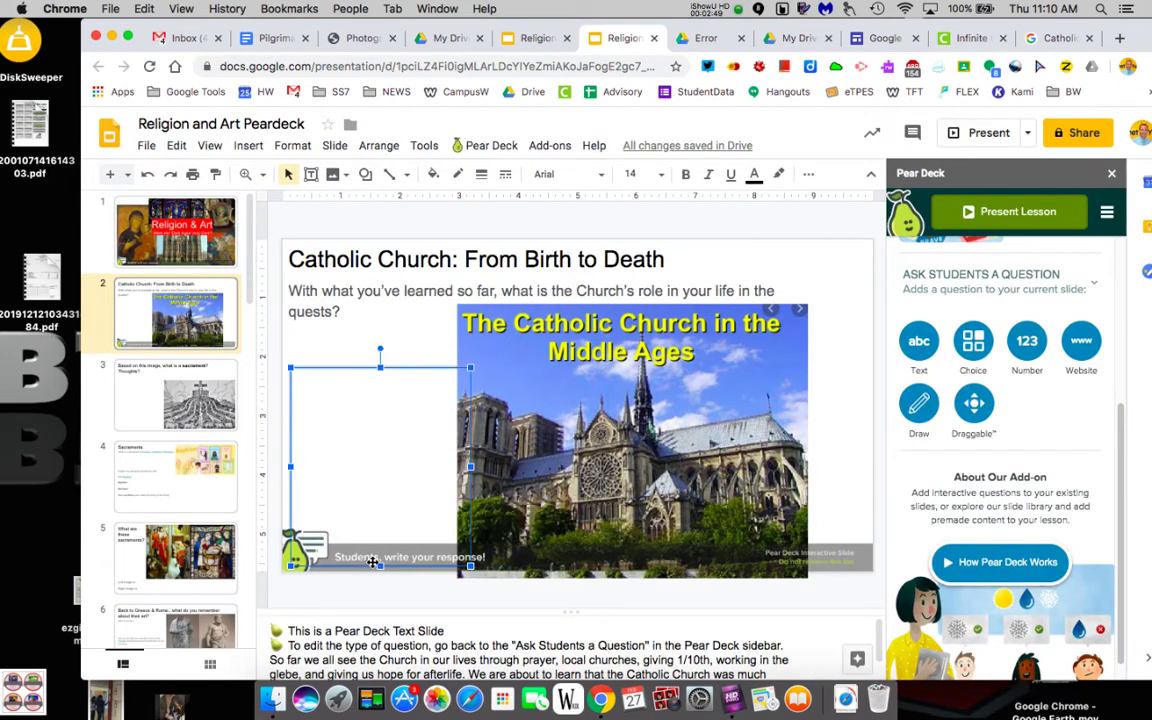
click(183, 398)
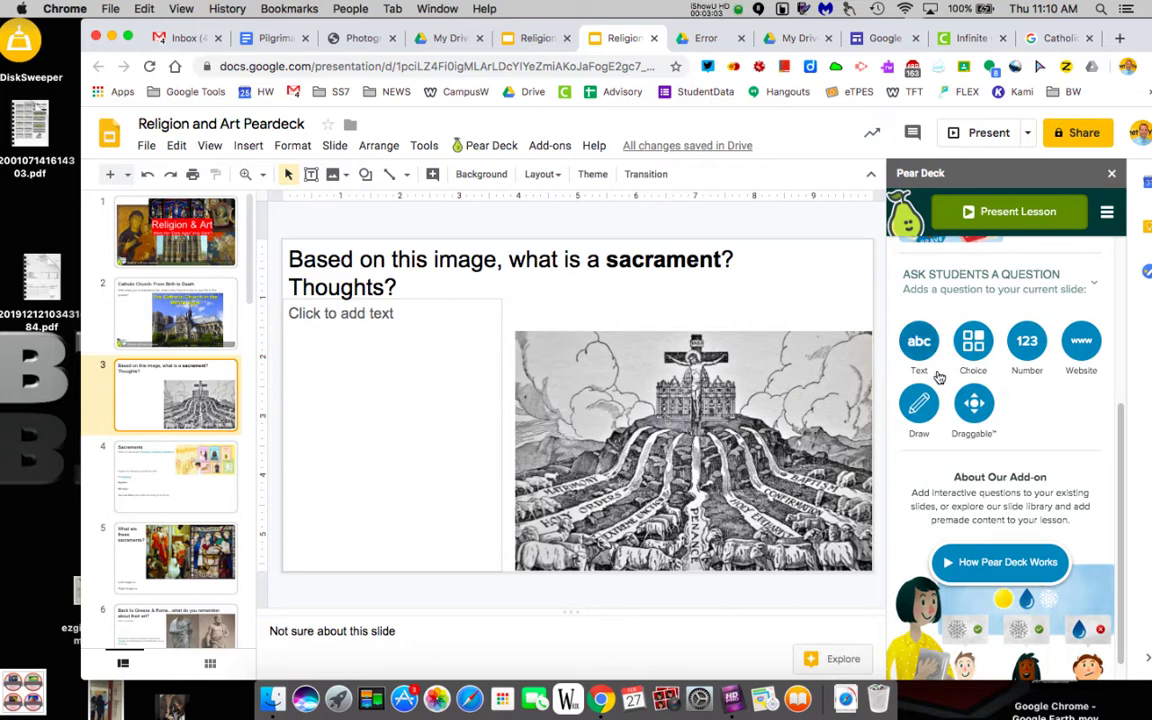
click(980, 346)
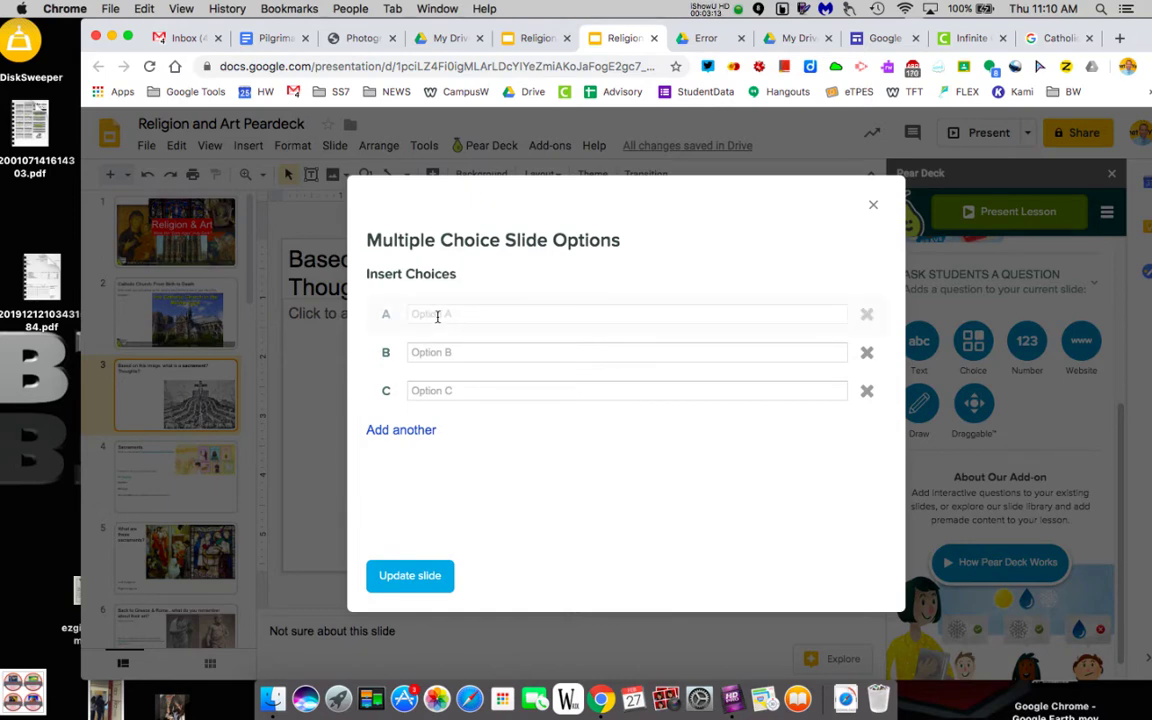
click(873, 204)
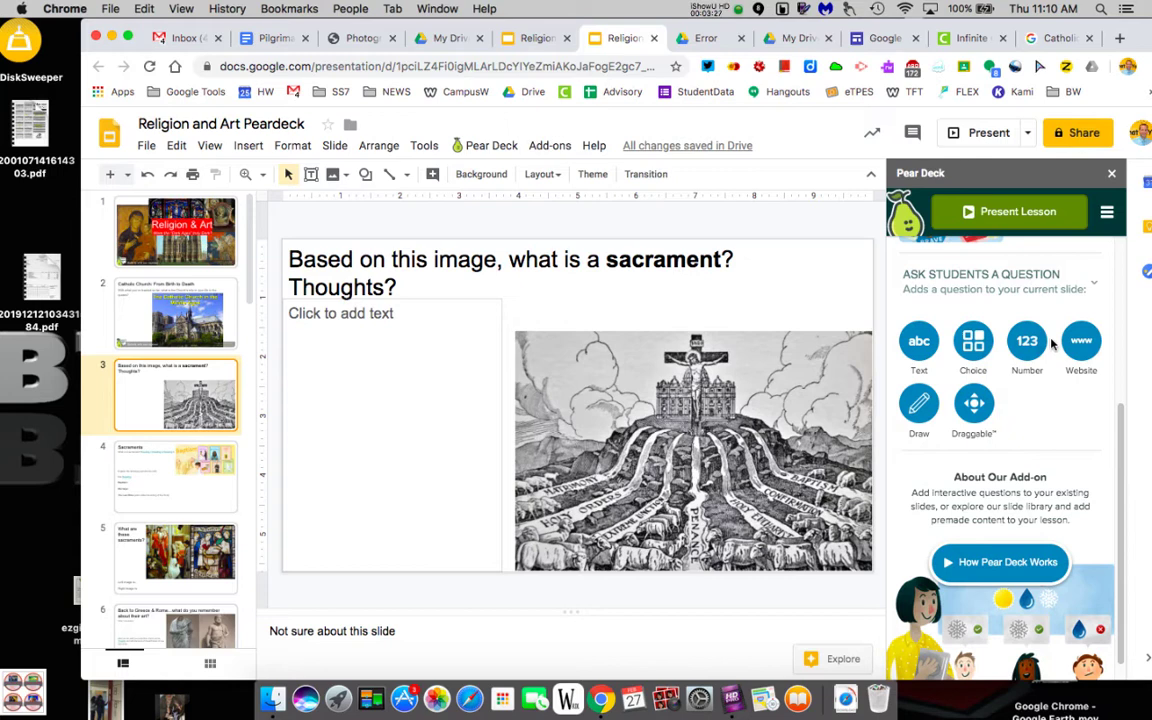
Add a Pear Deck Draw question to slide 3 and append 'Circle something you don't understand.' after Thoughts?
click(920, 404)
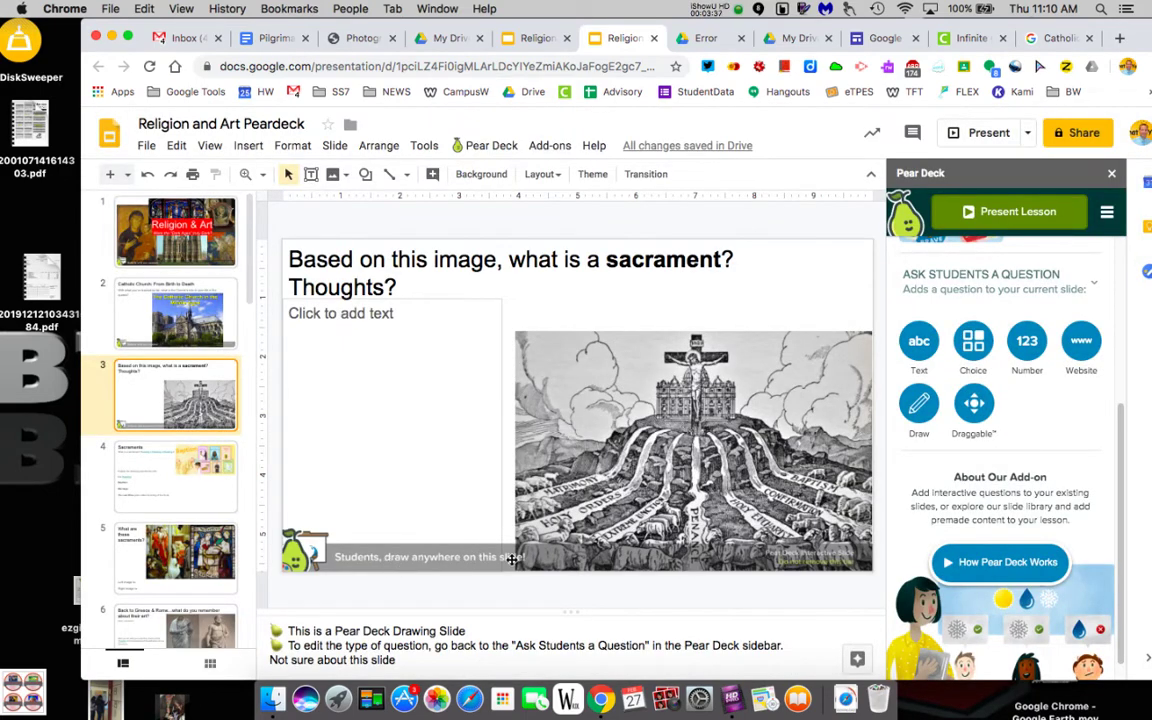
click(410, 288)
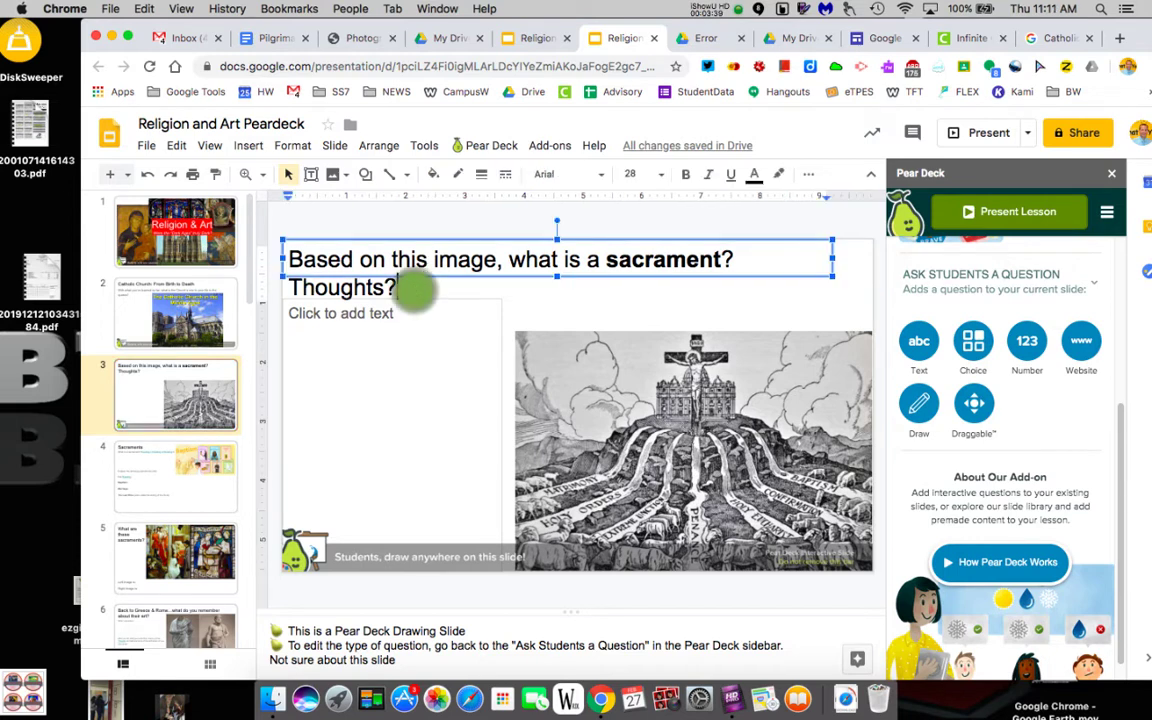
text(S)
key(BackSpace)
text(Cl)
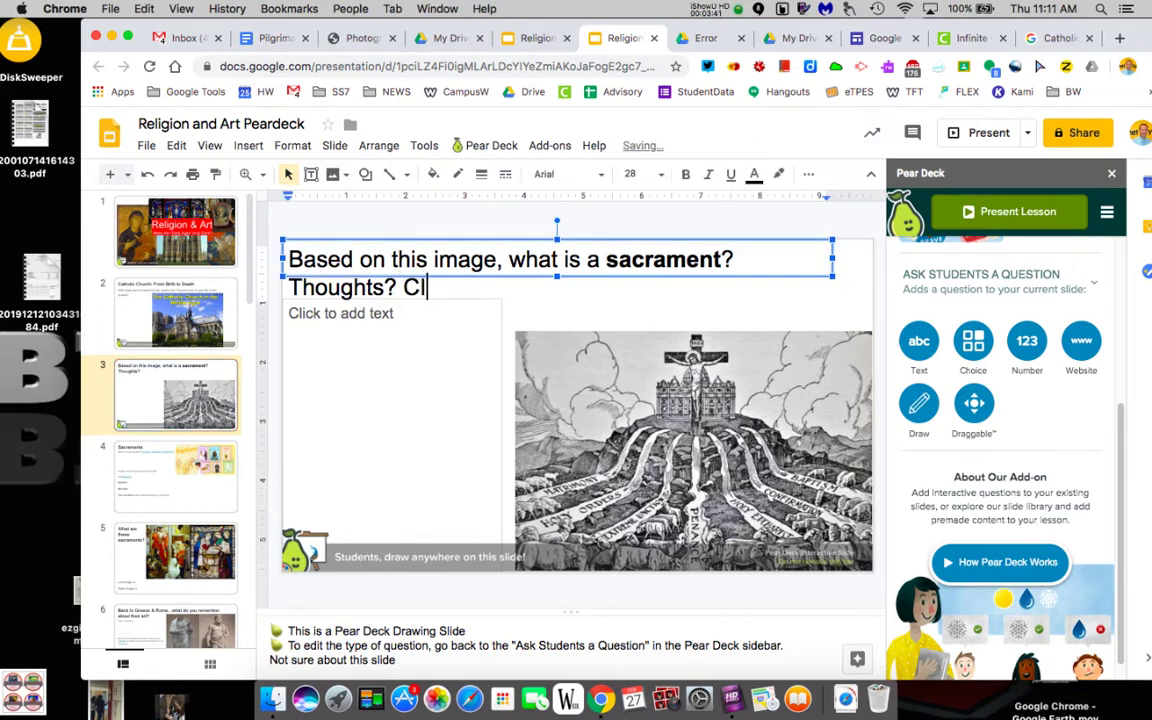
text(c)
key(BackSpace)
key(BackSpace)
text(ircle somethiing you)
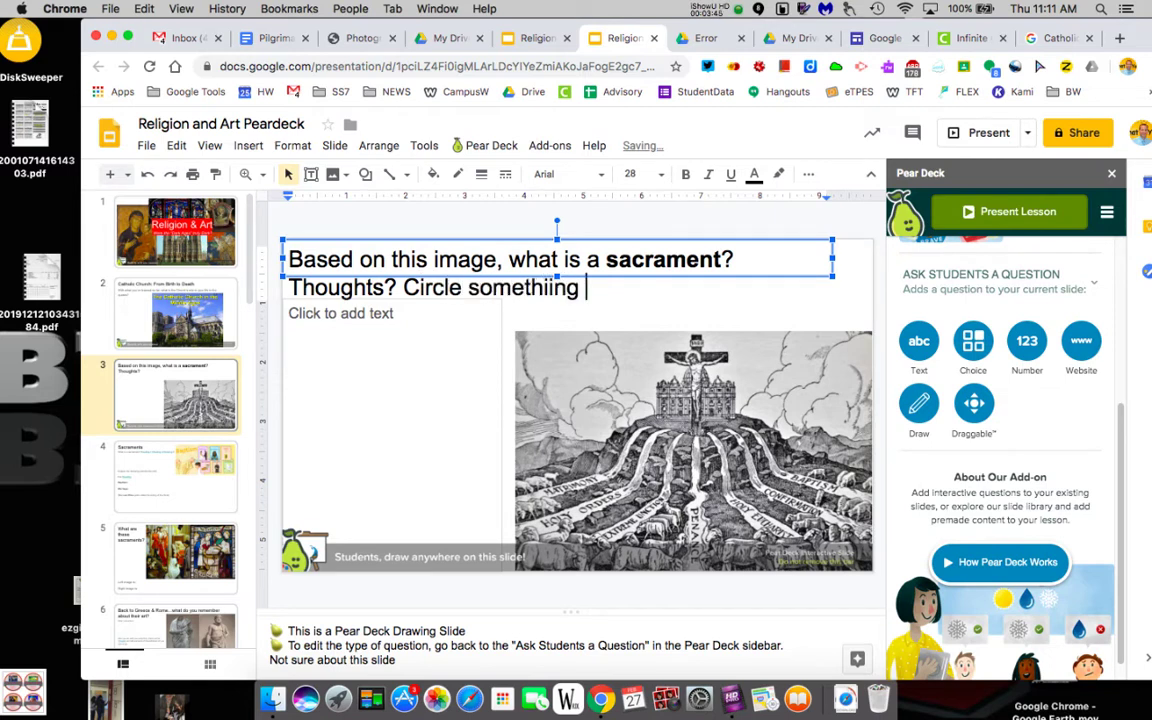
key(BackSpace)
key(BackSpace)
key(BackSpace)
key(BackSpace)
key(BackSpace)
key(BackSpace)
key(BackSpace)
key(BackSpace)
text(ng you don't un)
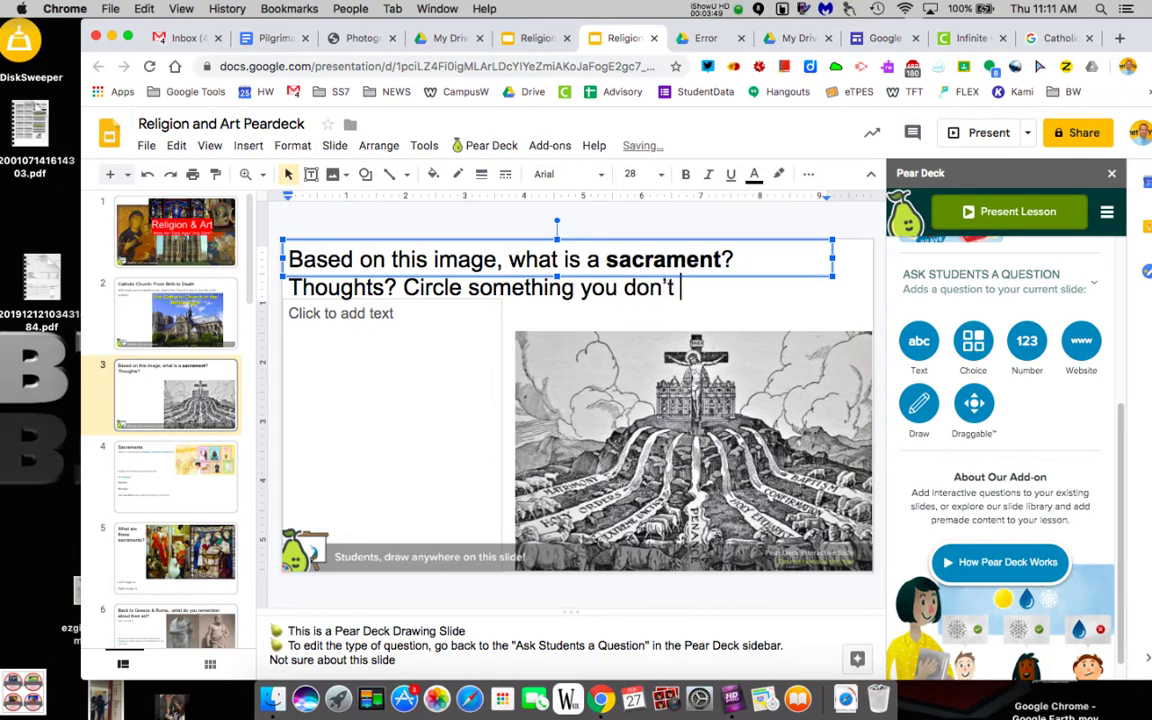
text(derstadn)
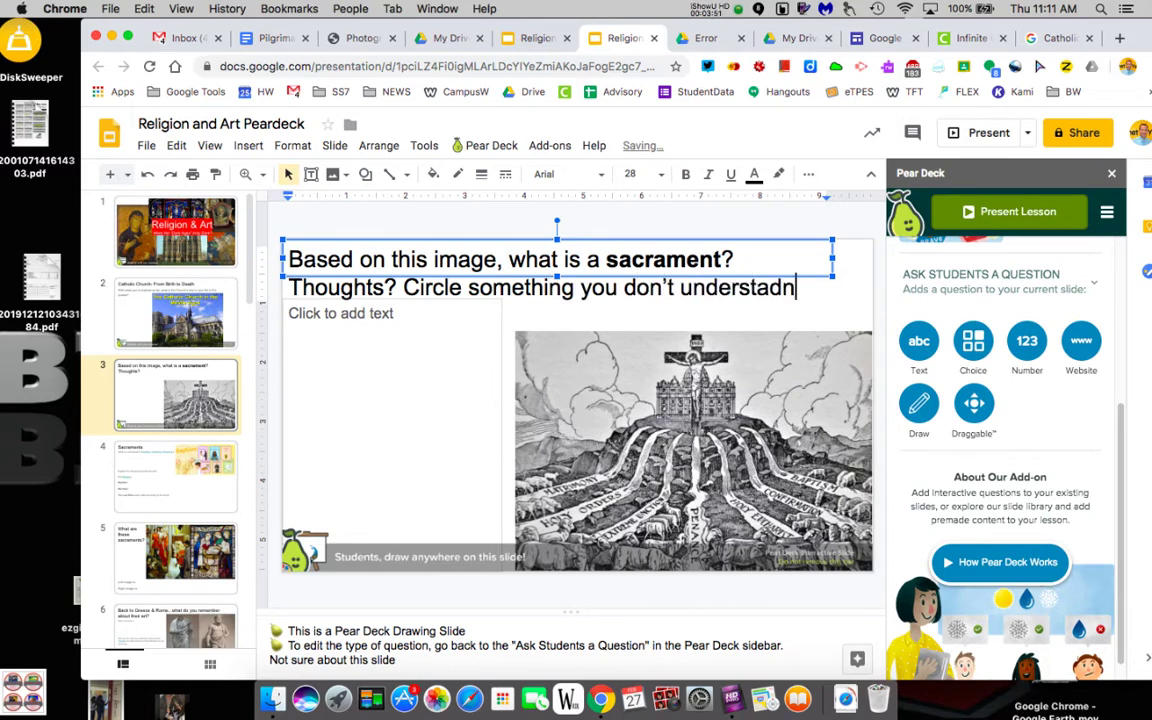
key(BackSpace)
key(BackSpace)
text(nd.)
Enlarge the sacrament picture and narrow the question box into a column beside it.
click(521, 337)
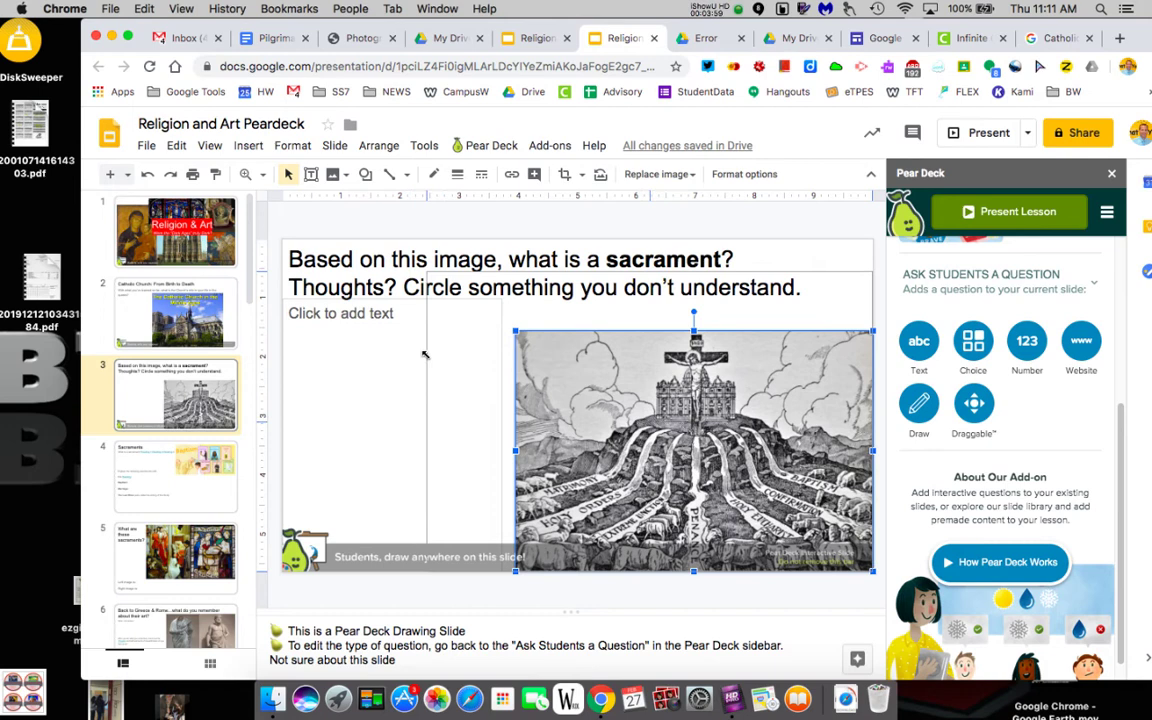
drag(418, 290, 419, 297)
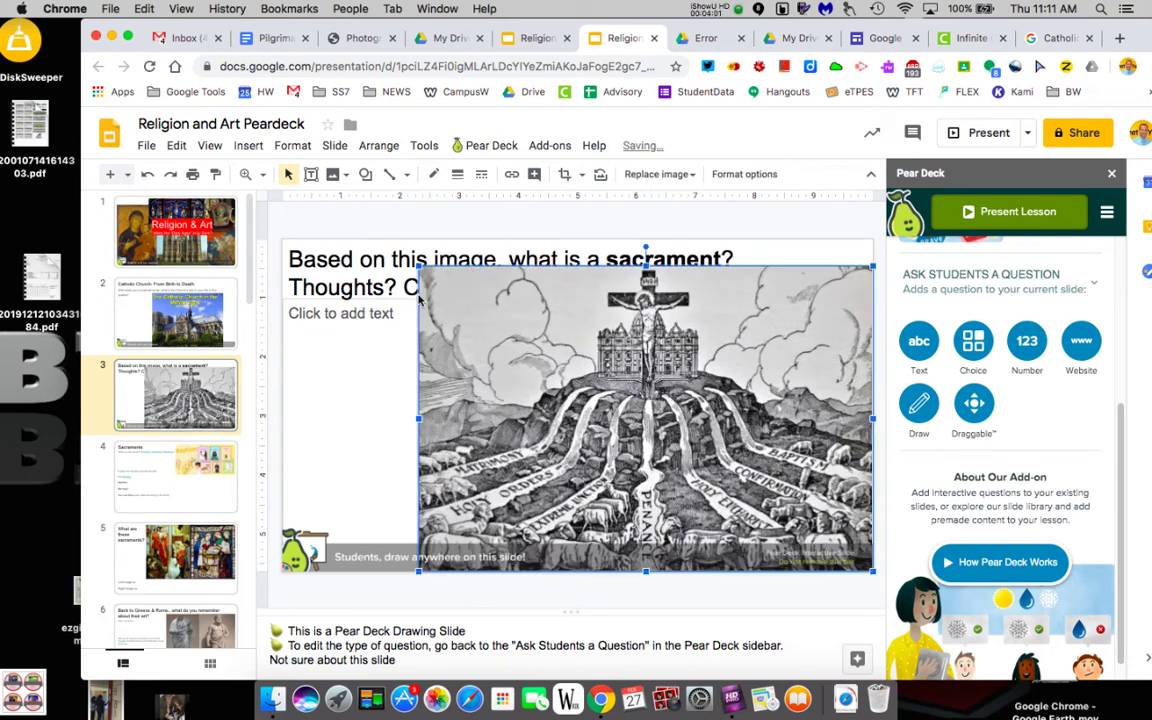
click(622, 252)
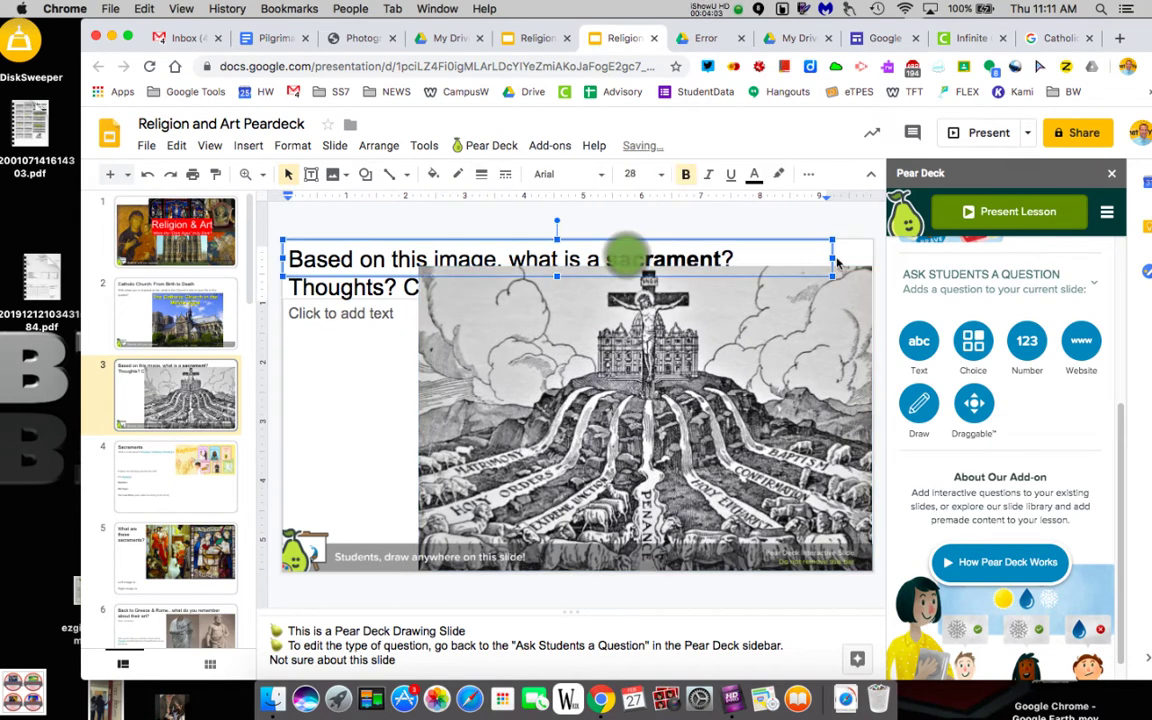
drag(835, 258, 395, 345)
Work through the overlapping text boxes on slide 3, typing '?' into the box behind the question.
click(384, 370)
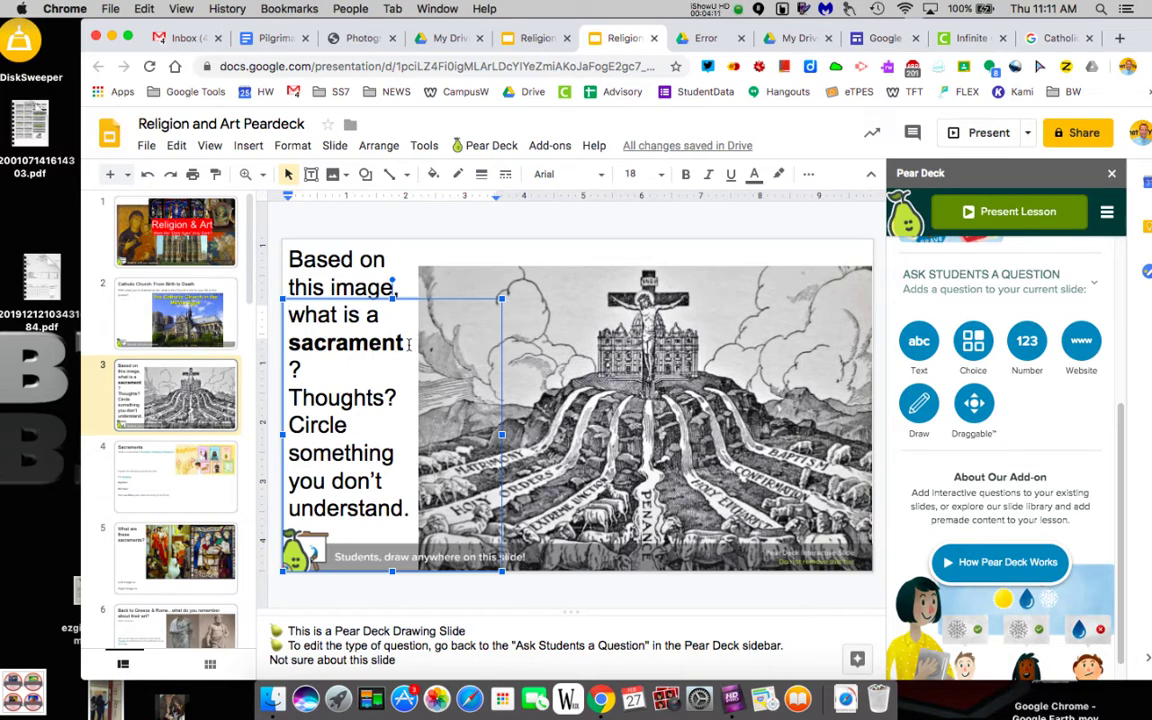
click(303, 375)
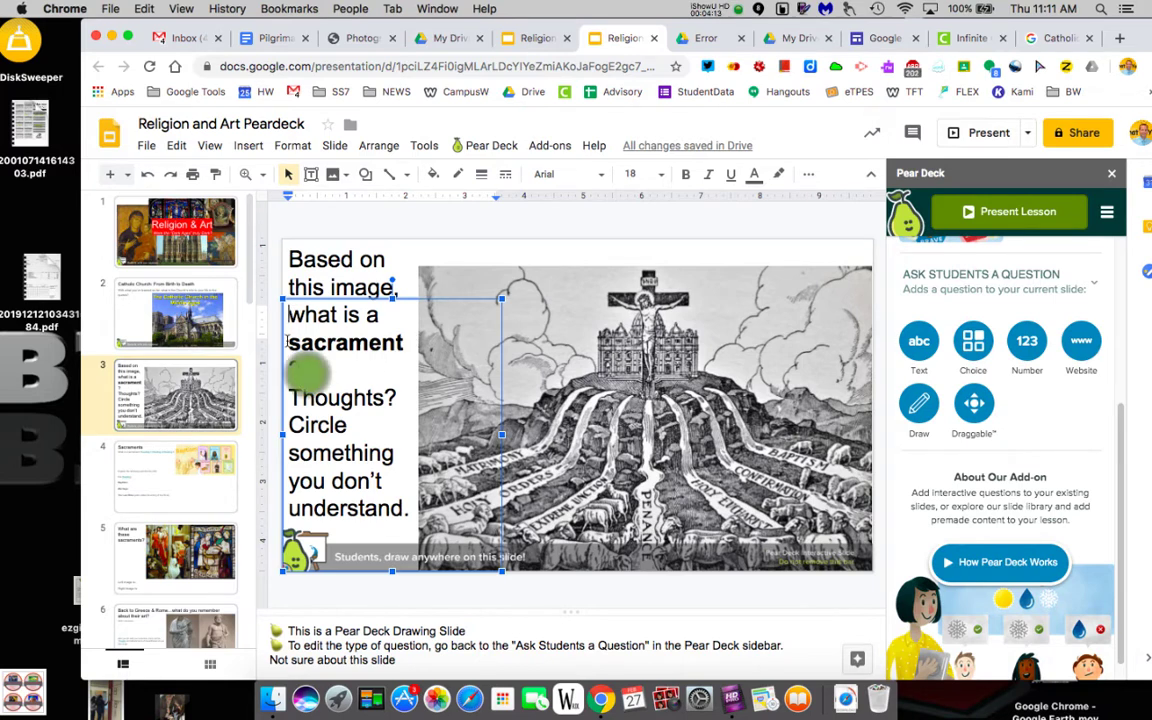
click(394, 401)
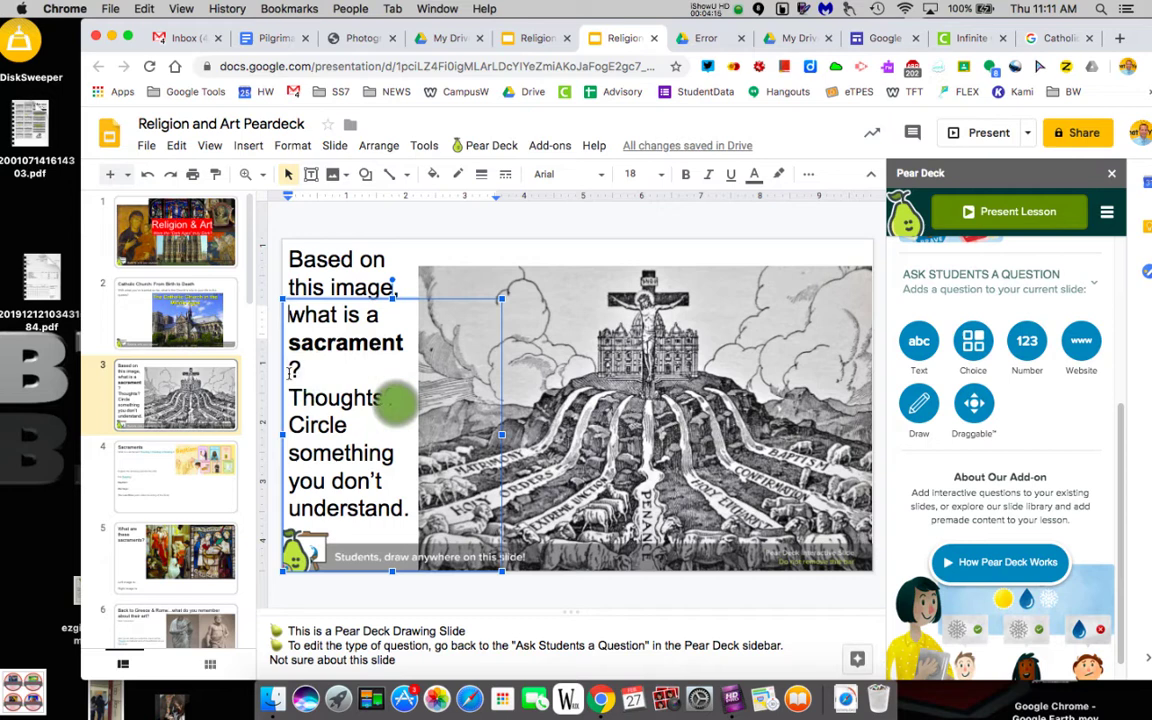
click(288, 314)
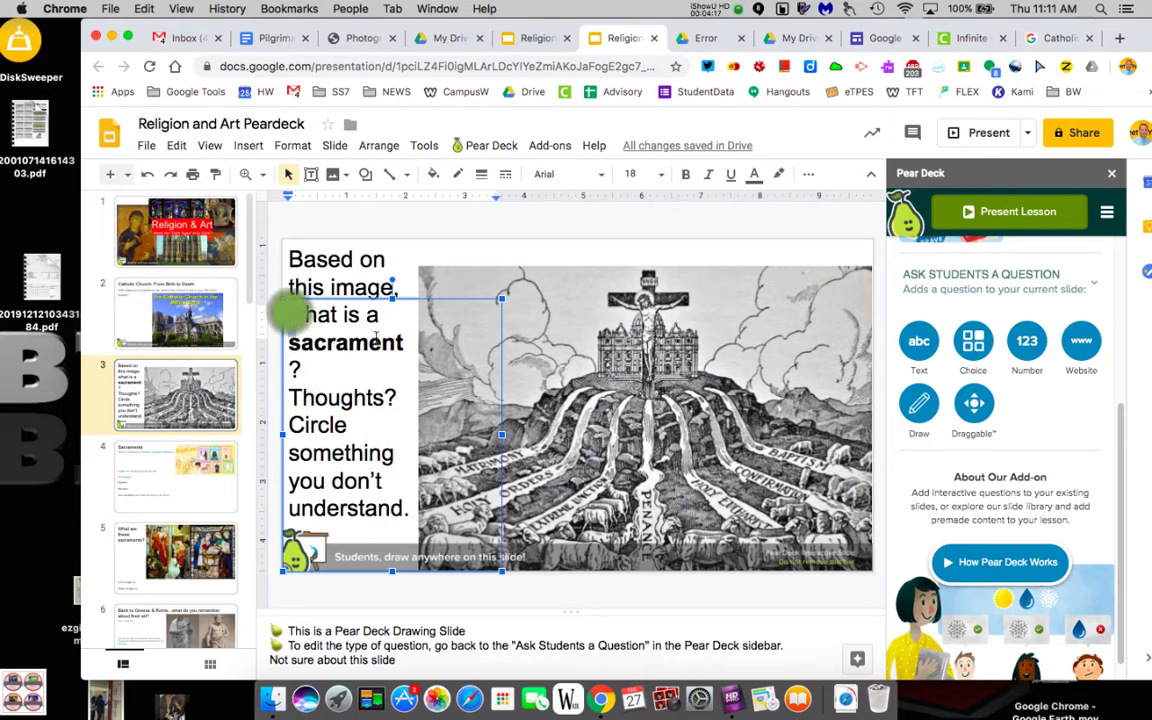
click(340, 268)
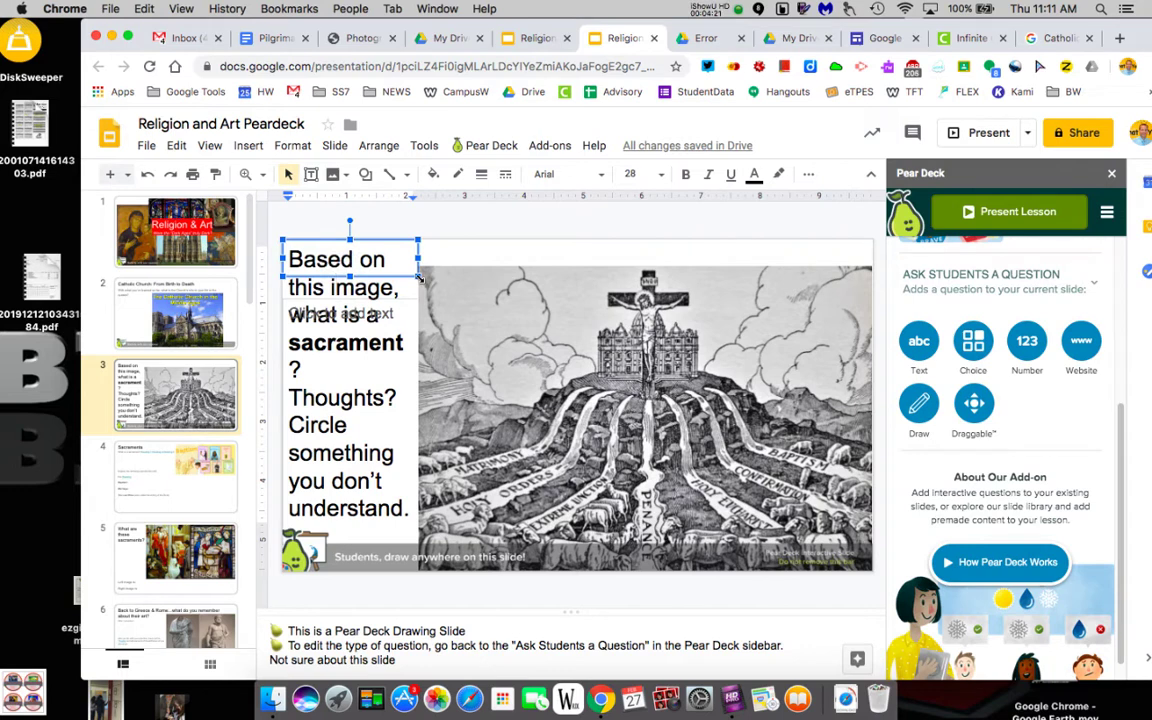
triple_click(355, 263)
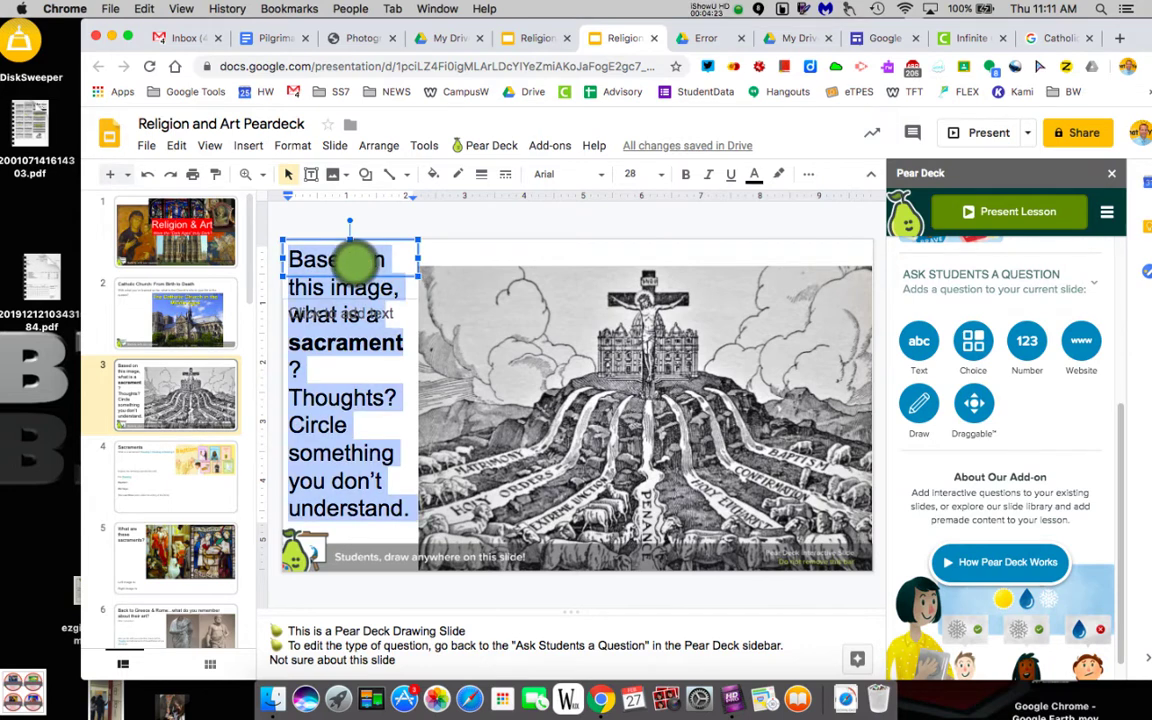
click(352, 260)
click(352, 329)
click(301, 372)
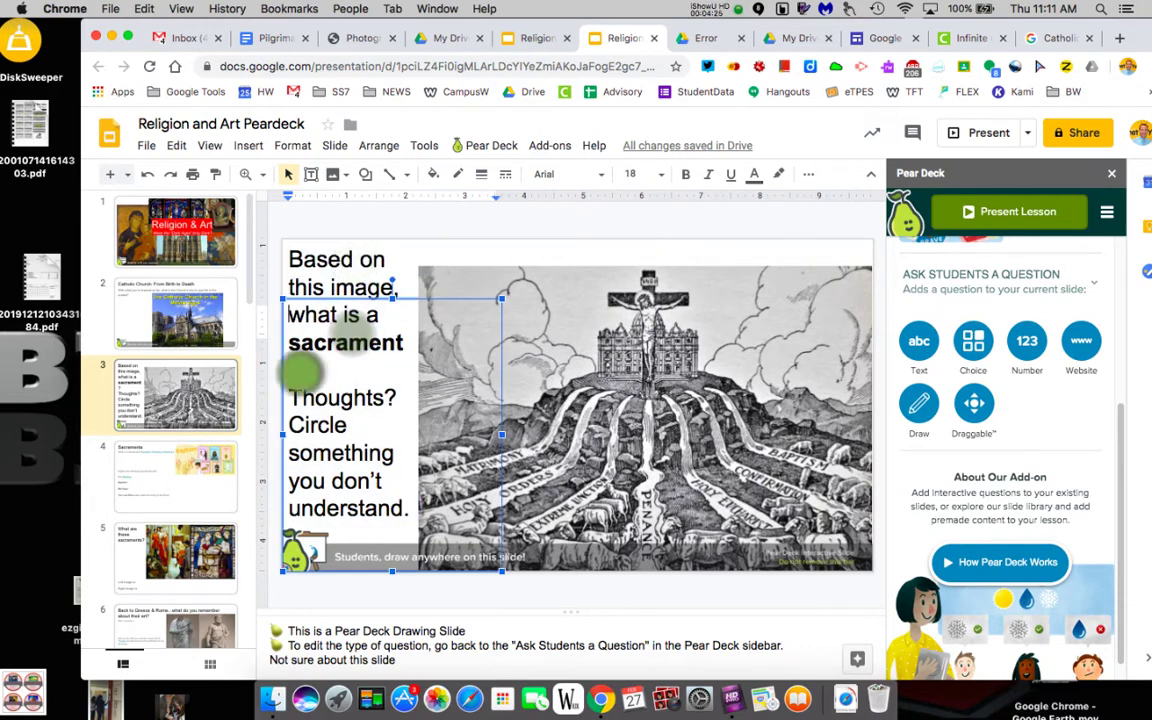
text(?)
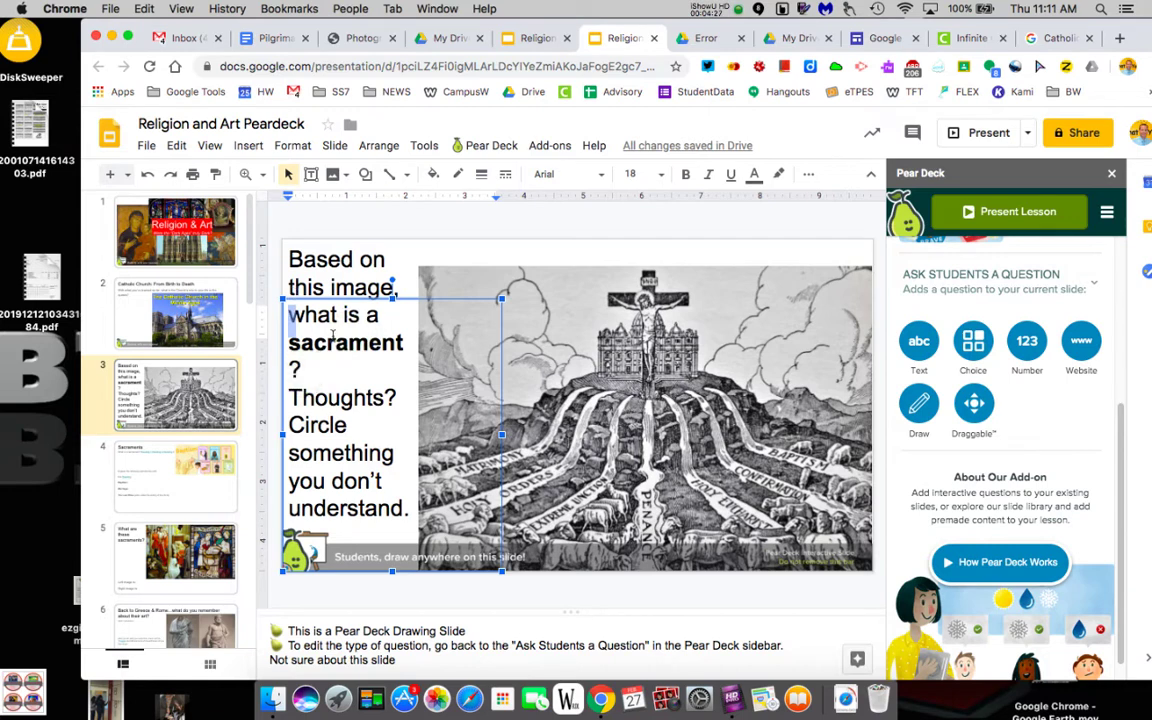
Delete the earlier question text so only 'Circle something you don't understand.' remains, which also removes the engraving.
click(401, 314)
click(293, 258)
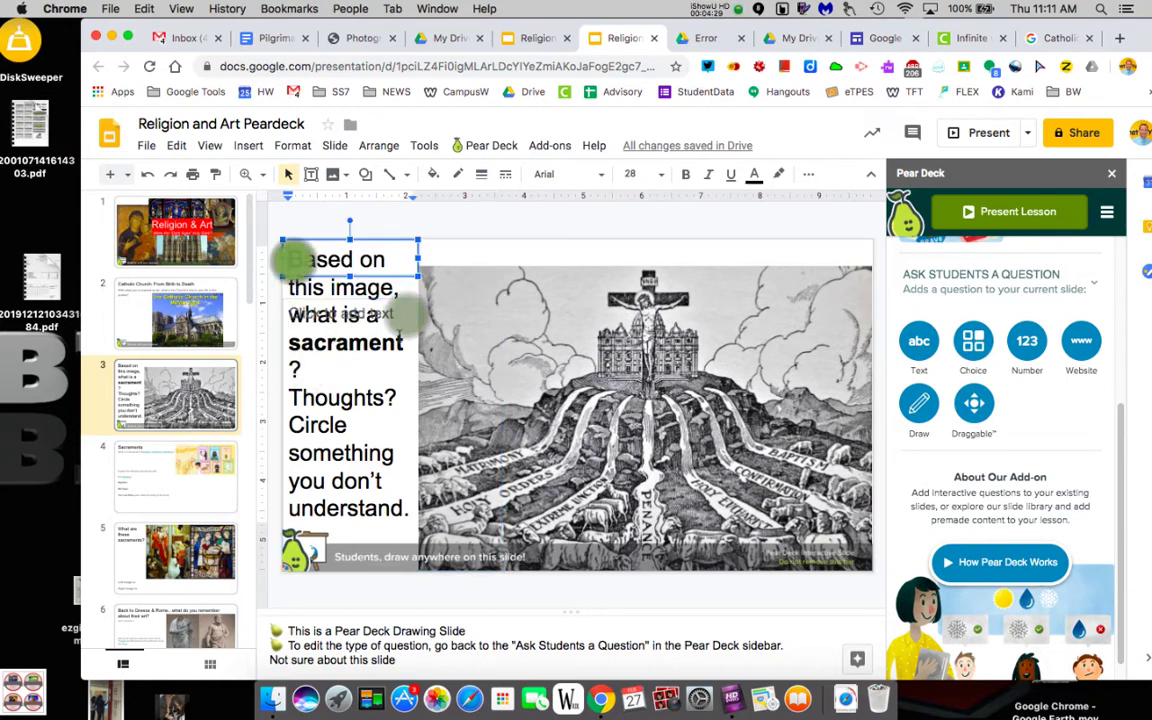
click(292, 259)
key(Right)
key(Right)
key(Right)
key(Right)
key(Right)
key(Right)
key(Right)
key(Right)
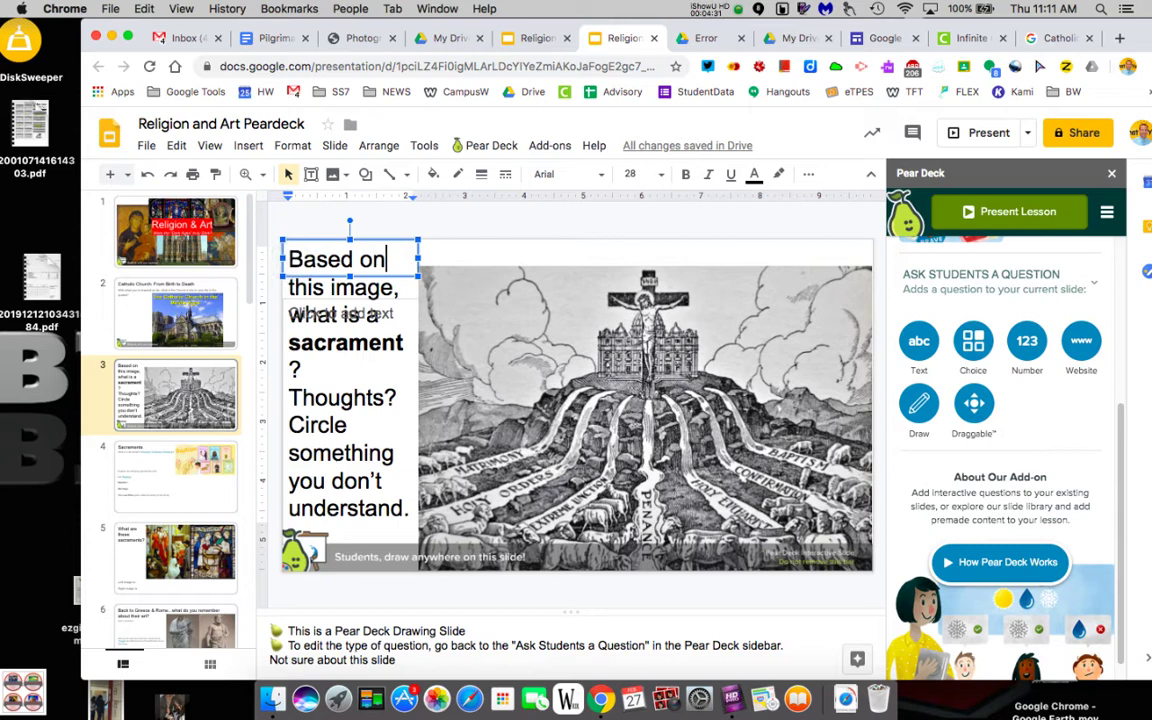
key(BackSpace)
key(BackSpace)
key(BackSpace)
key(BackSpace)
key(BackSpace)
key(BackSpace)
key(BackSpace)
key(BackSpace)
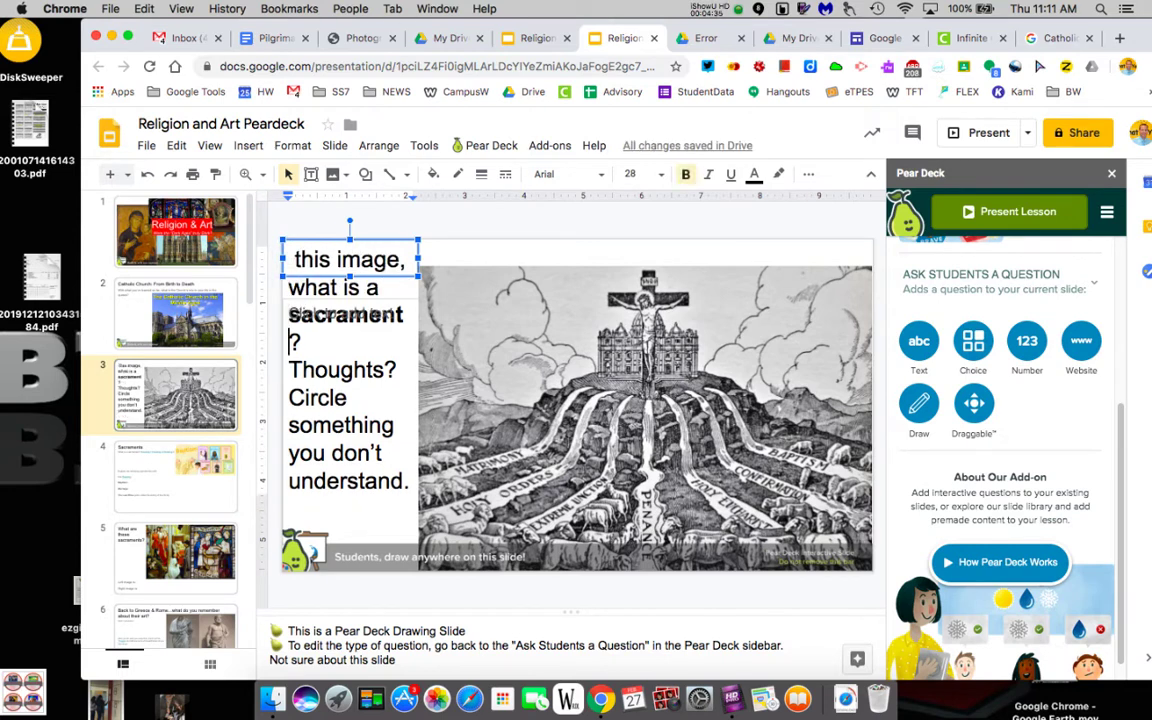
click(289, 369)
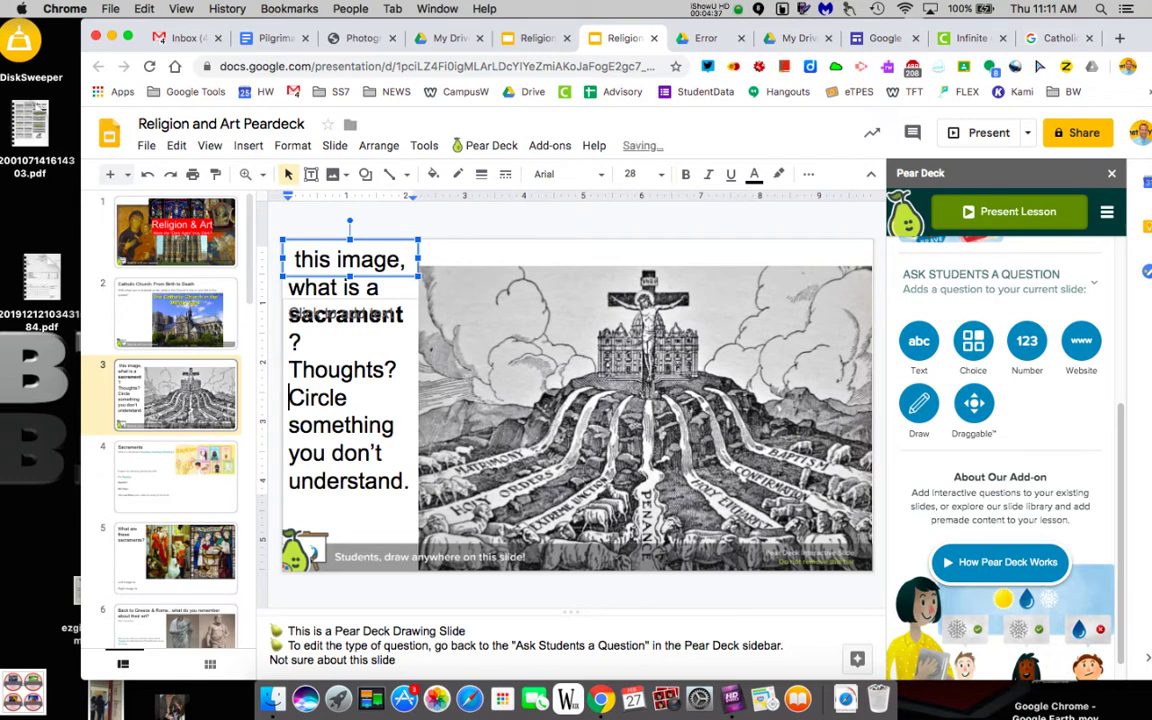
key(BackSpace)
key(BackSpace)
key(BackSpace)
key(BackSpace)
key(BackSpace)
key(BackSpace)
key(BackSpace)
key(BackSpace)
key(BackSpace)
key(BackSpace)
key(BackSpace)
key(BackSpace)
key(BackSpace)
key(BackSpace)
key(BackSpace)
key(BackSpace)
key(BackSpace)
key(BackSpace)
key(BackSpace)
key(BackSpace)
key(BackSpace)
key(BackSpace)
key(BackSpace)
key(BackSpace)
key(BackSpace)
key(BackSpace)
key(BackSpace)
key(BackSpace)
key(BackSpace)
key(BackSpace)
key(BackSpace)
key(BackSpace)
key(BackSpace)
key(BackSpace)
key(BackSpace)
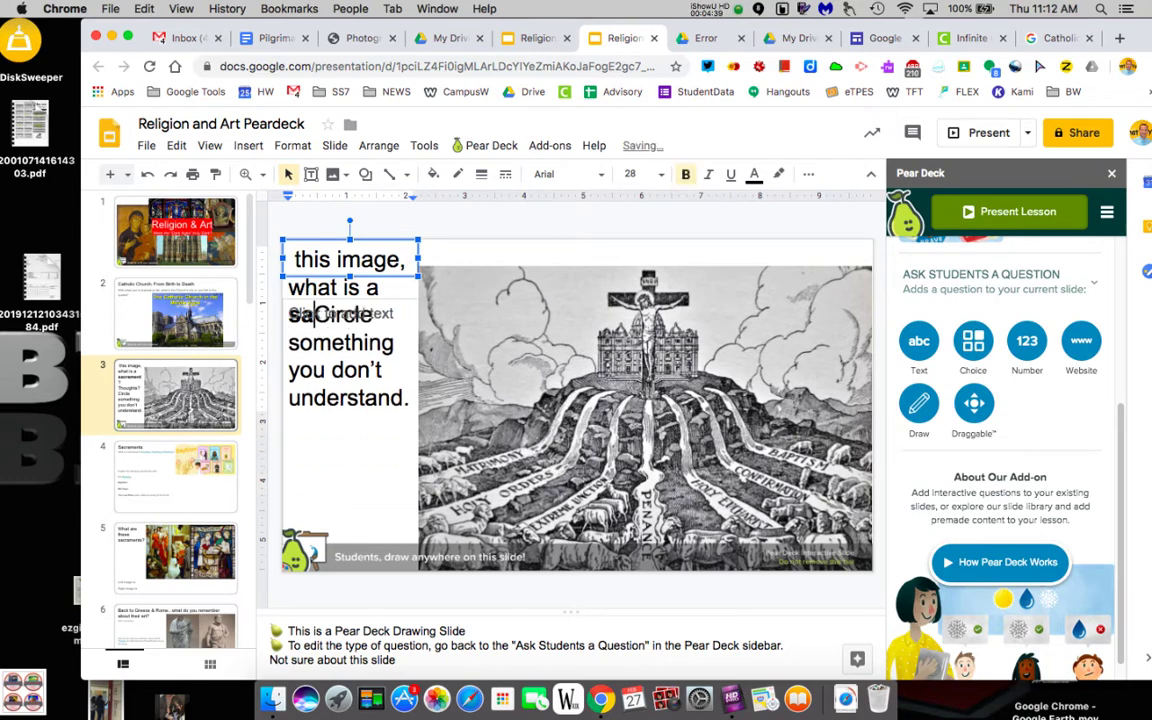
key(BackSpace)
key(BackSpace)
key(BackSpace)
key(BackSpace)
key(BackSpace)
key(BackSpace)
key(BackSpace)
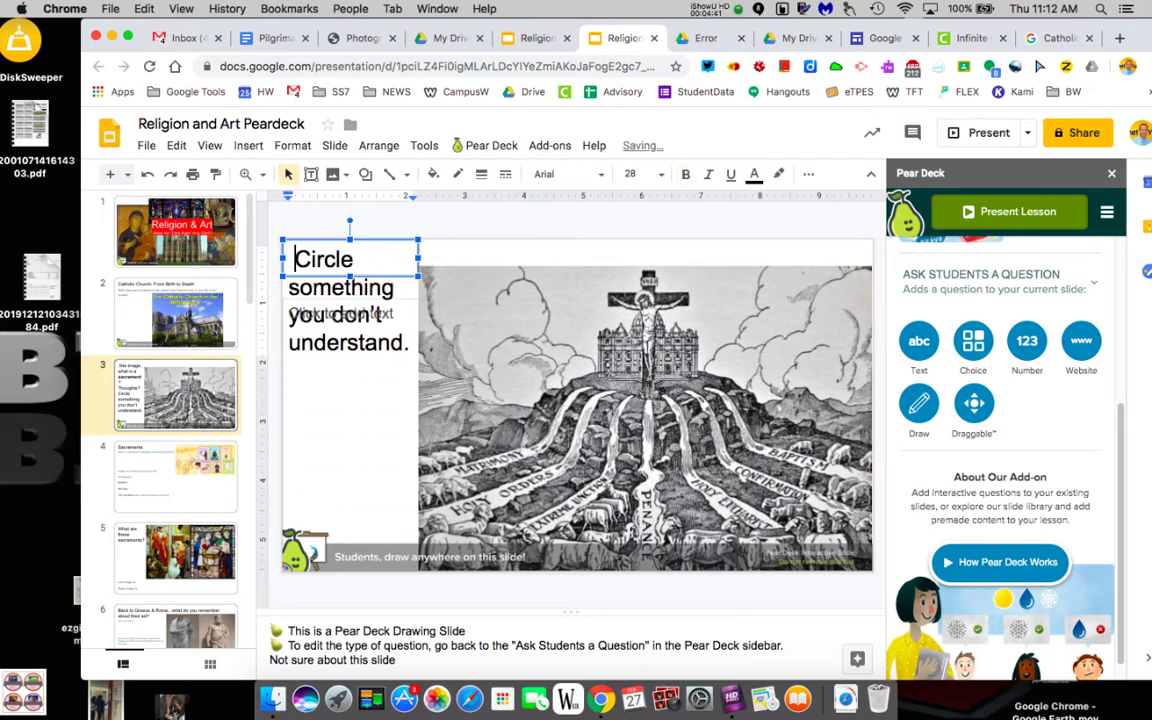
click(373, 417)
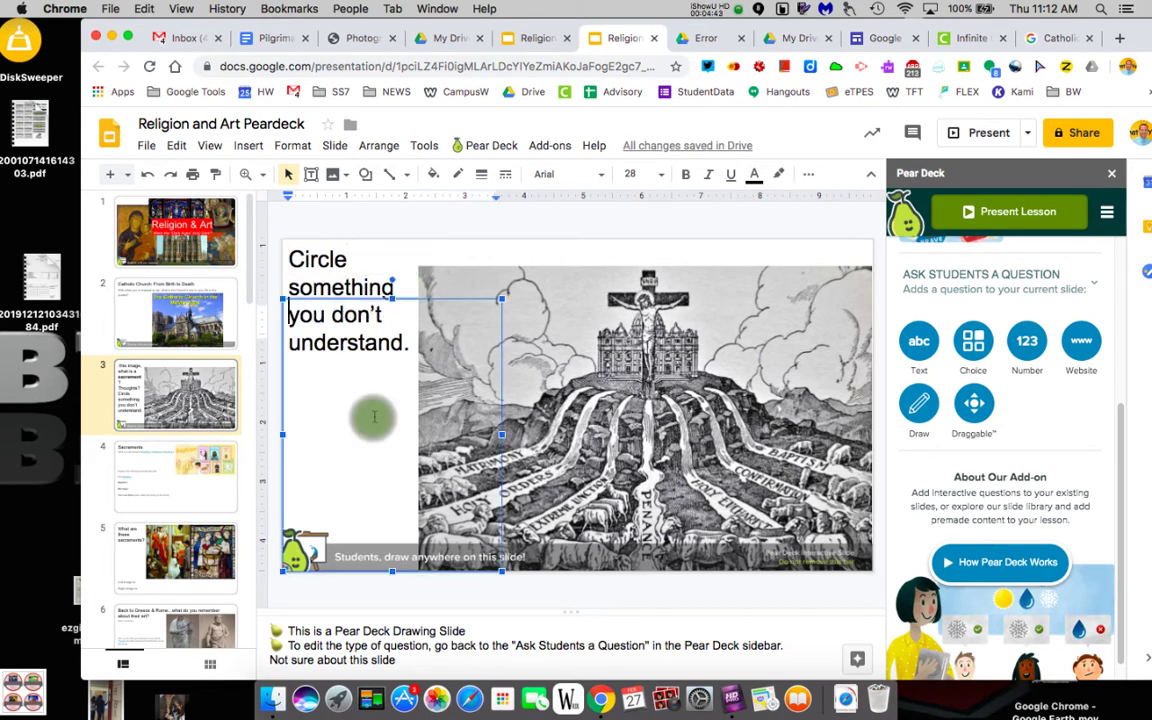
click(455, 298)
key(BackSpace)
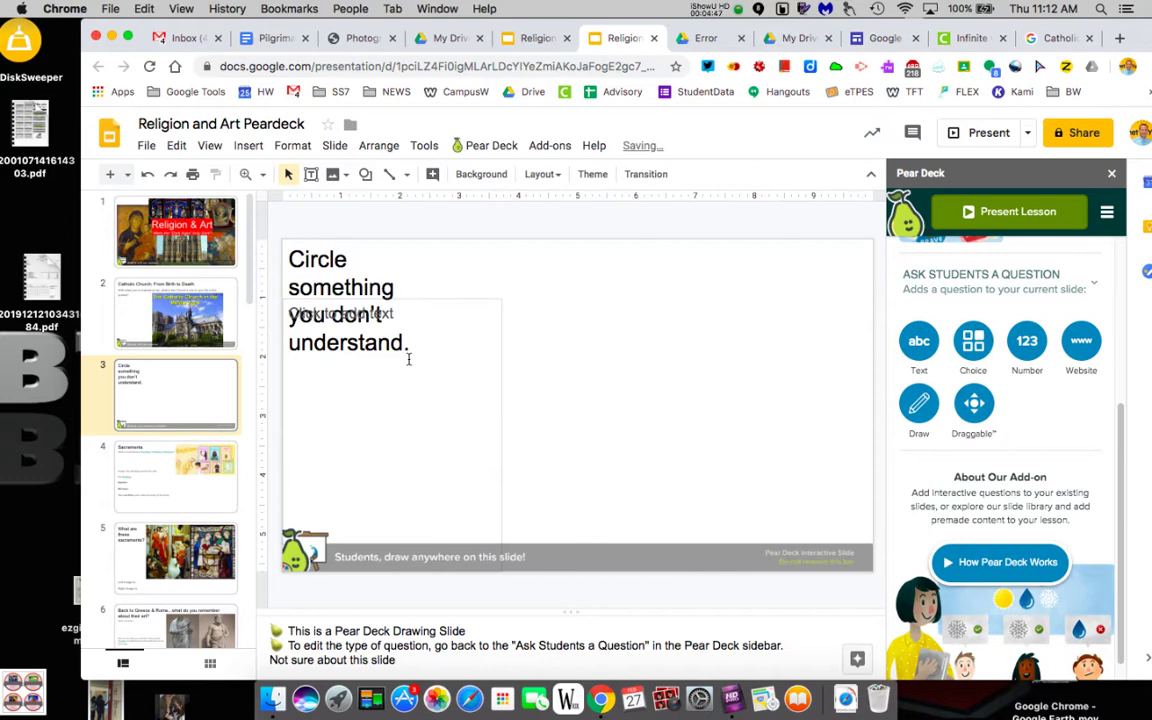
Undo to restore the crucifix engraving, then delete the empty text placeholder on slide 3.
click(147, 174)
click(329, 415)
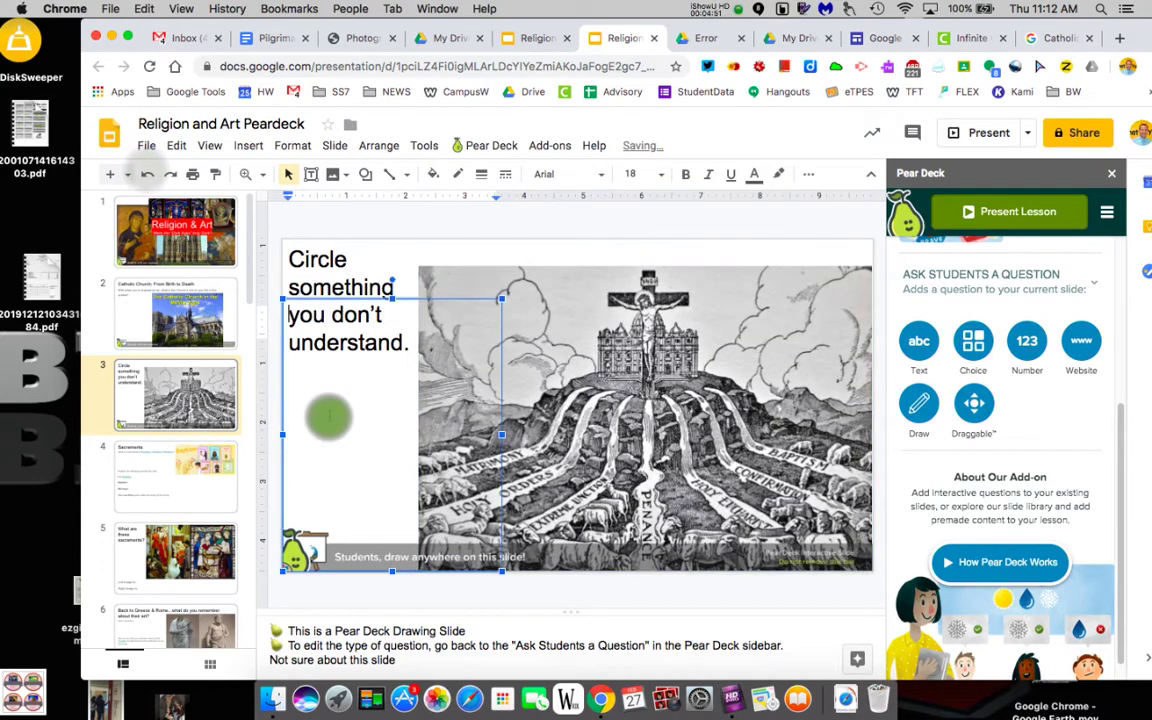
click(283, 303)
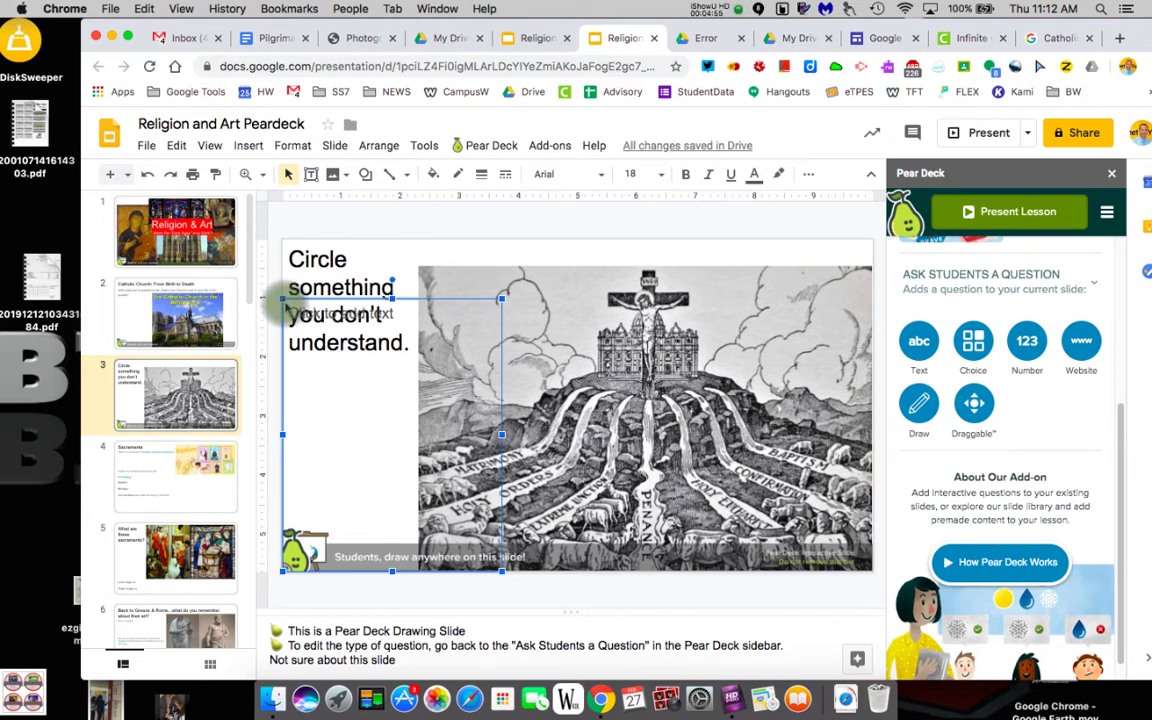
key(Delete)
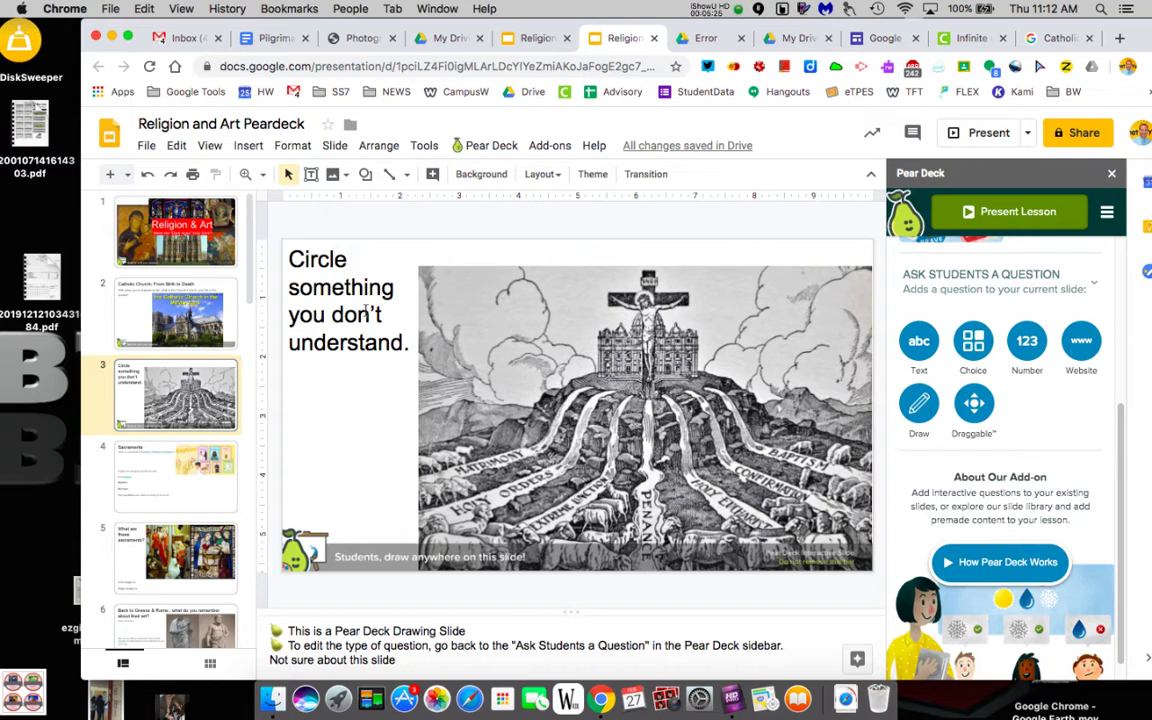
click(132, 397)
Add a Pear Deck Text question to slide 4, Sacraments, then select slide 5's left/right image text.
click(168, 478)
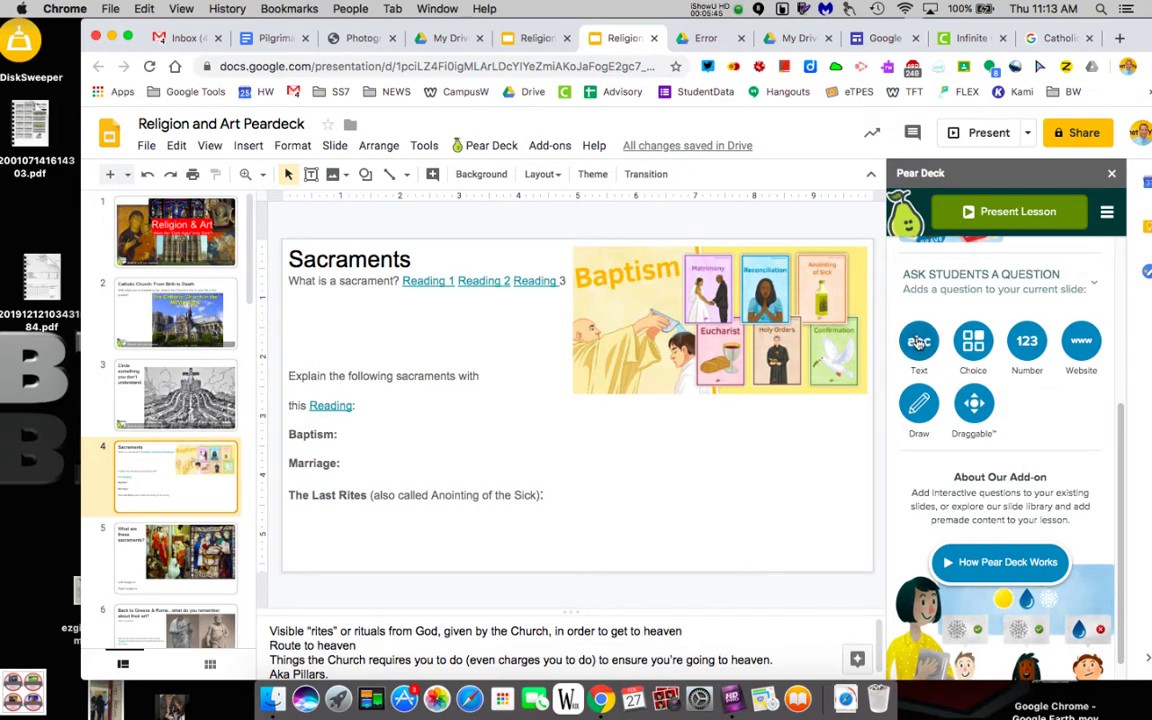
click(919, 341)
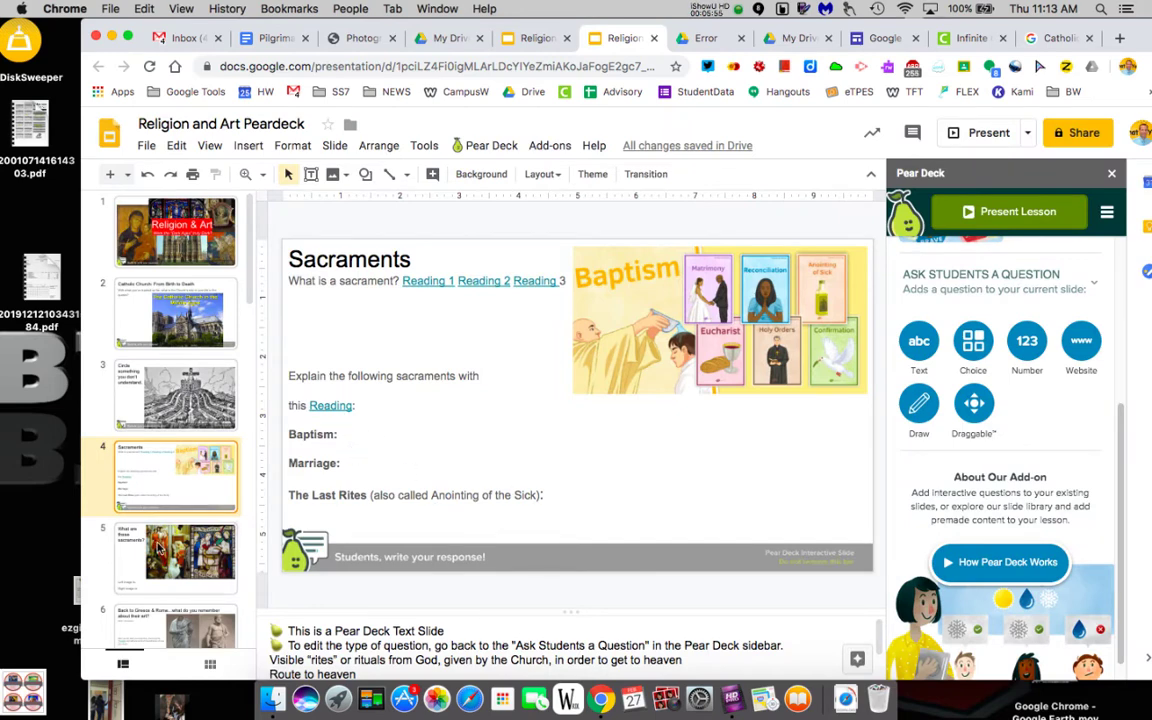
click(160, 550)
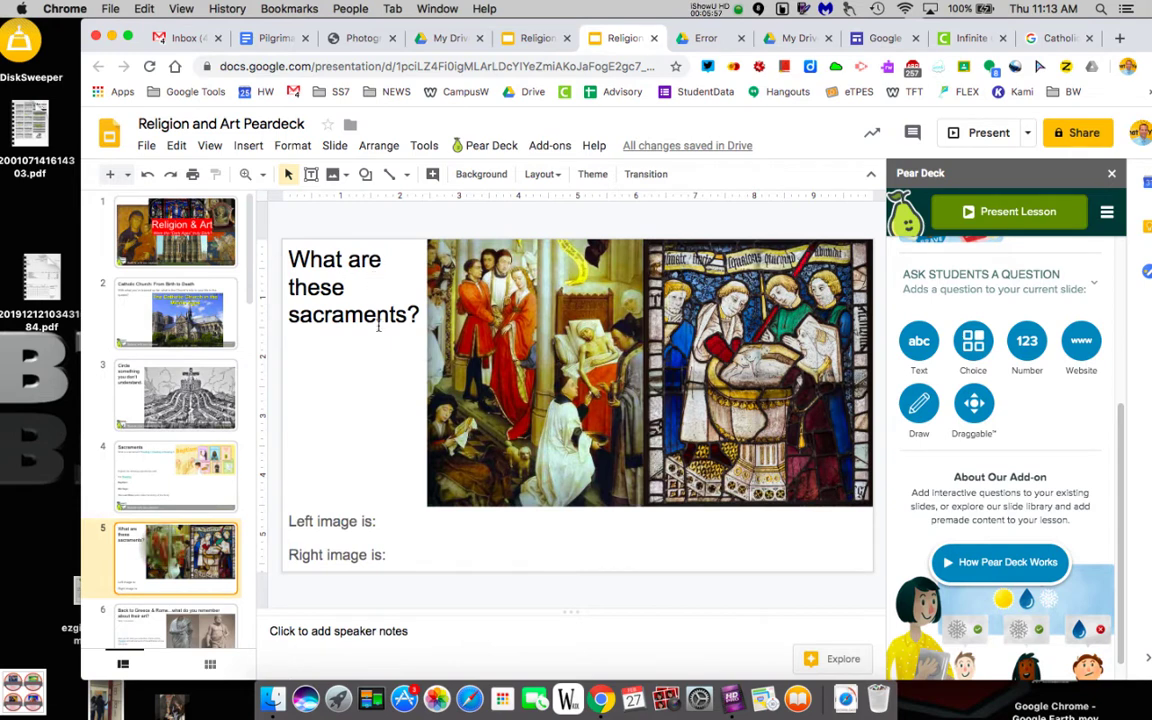
click(401, 556)
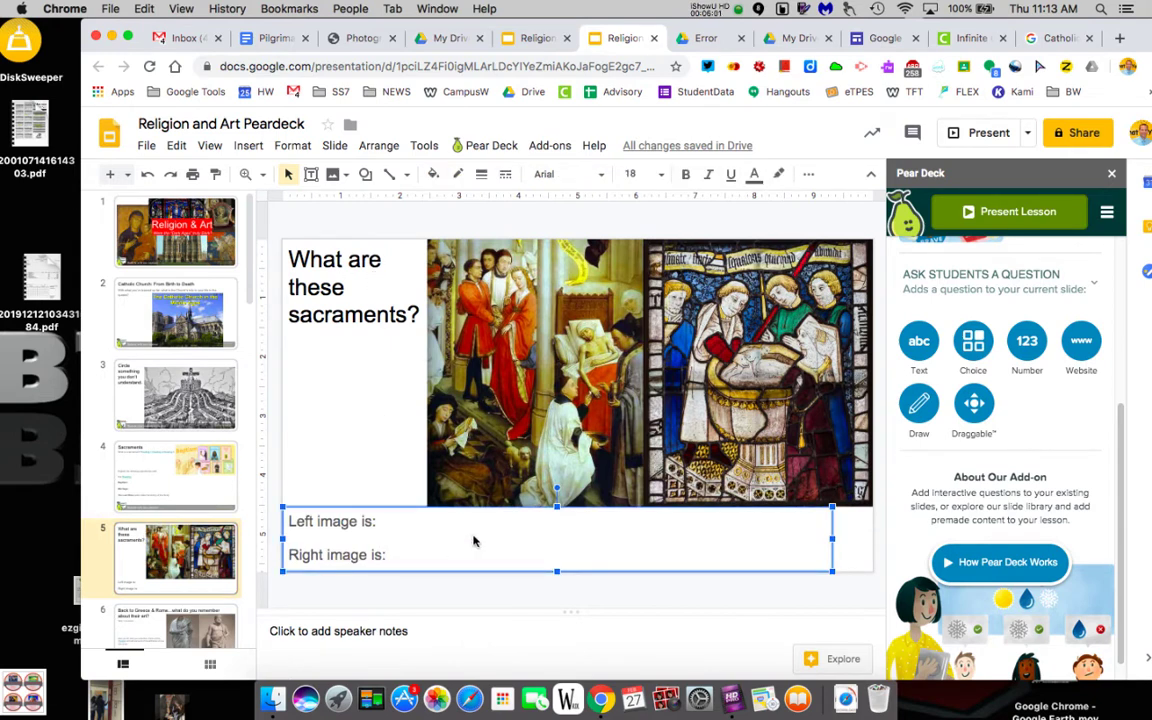
Delete slide 5's image text and add a Pear Deck Draggable question with two resized square icons.
key(BackSpace)
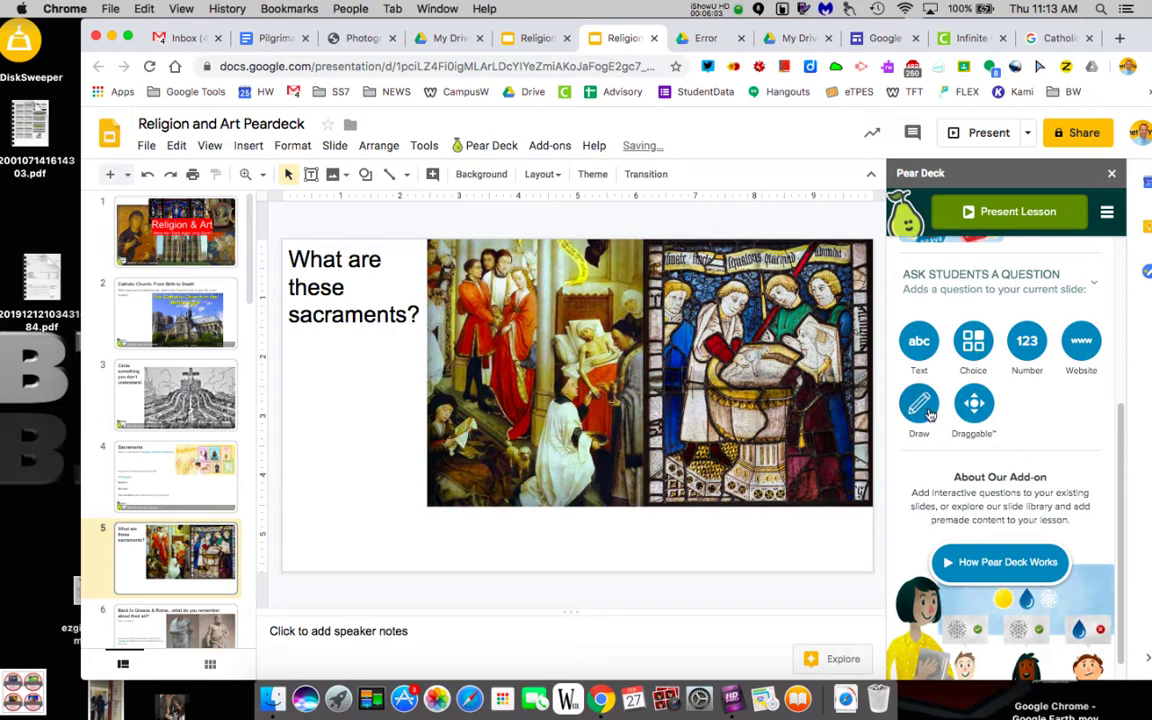
click(975, 404)
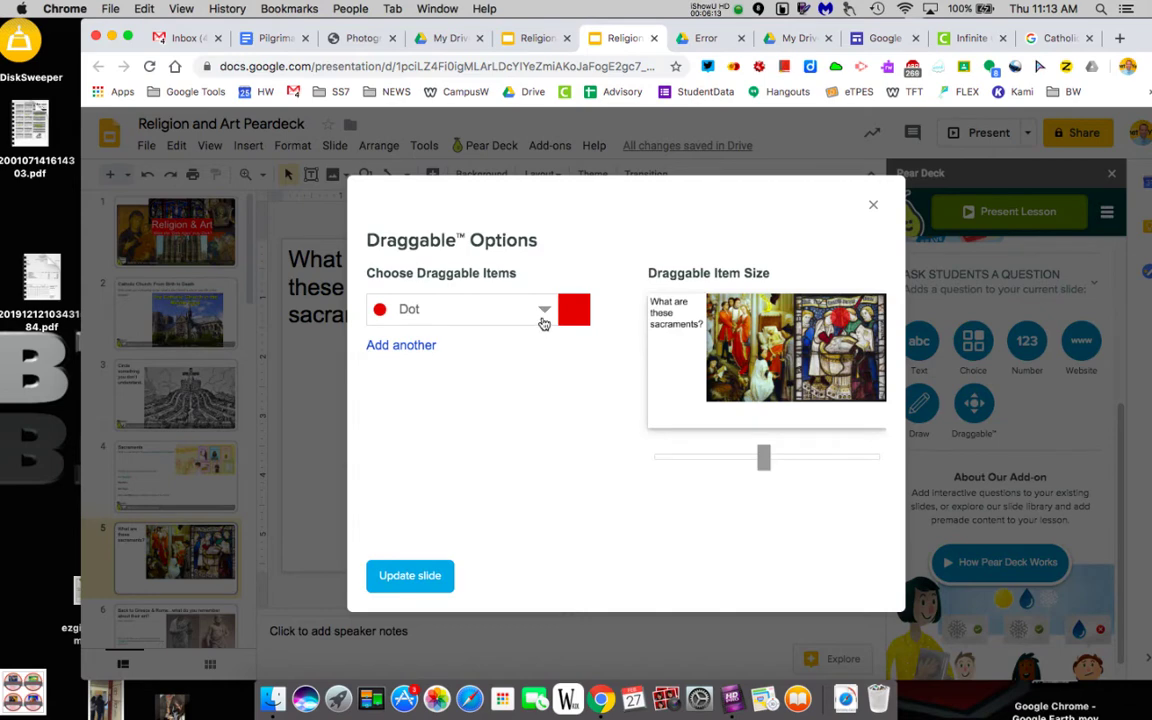
click(542, 310)
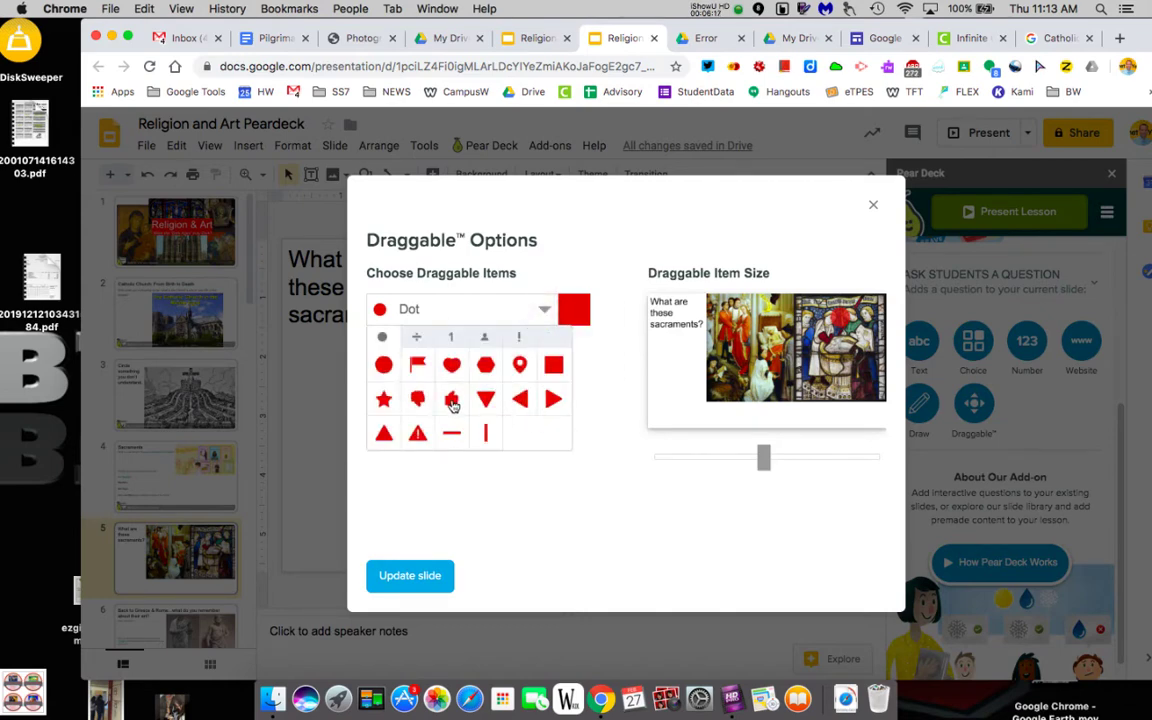
click(553, 365)
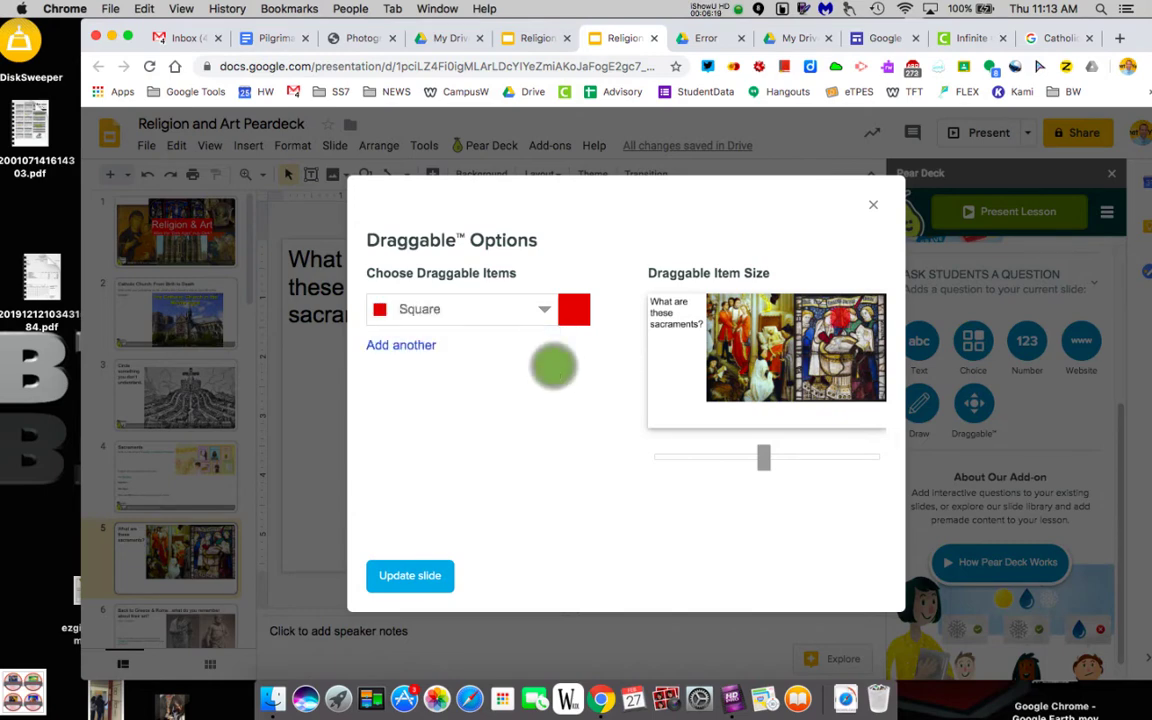
mouse_move(763, 458)
mouse_down()
mouse_move(700, 460)
mouse_move(872, 458)
mouse_move(784, 458)
mouse_up()
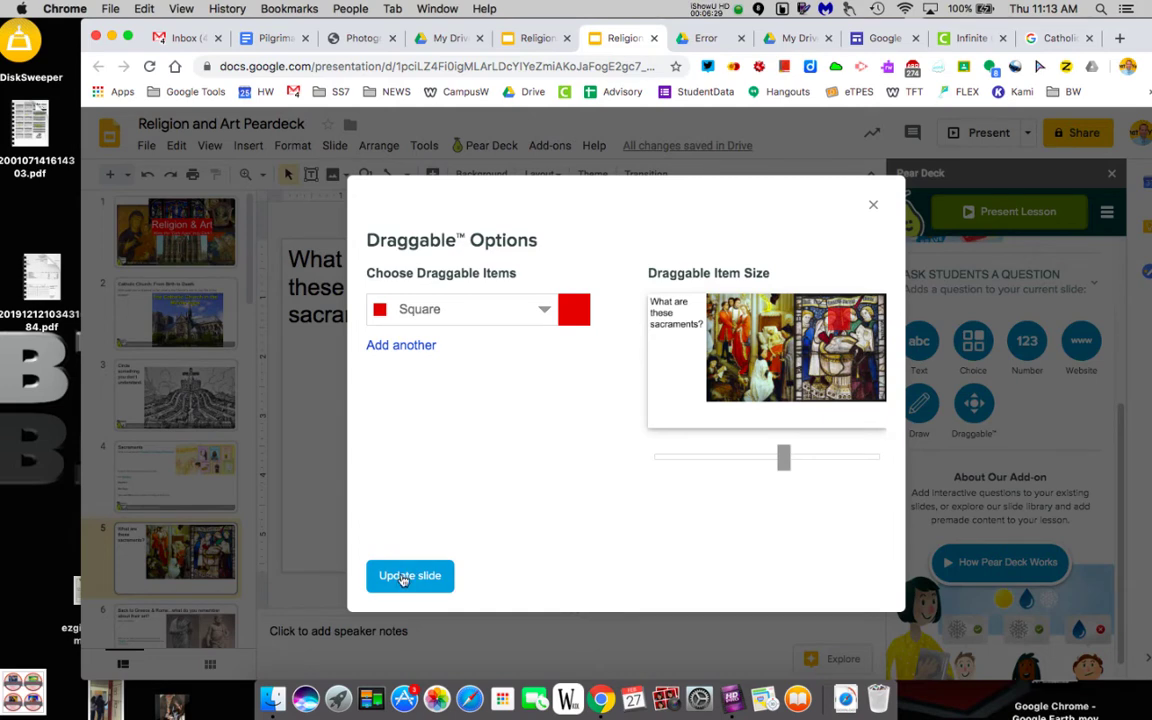
click(388, 346)
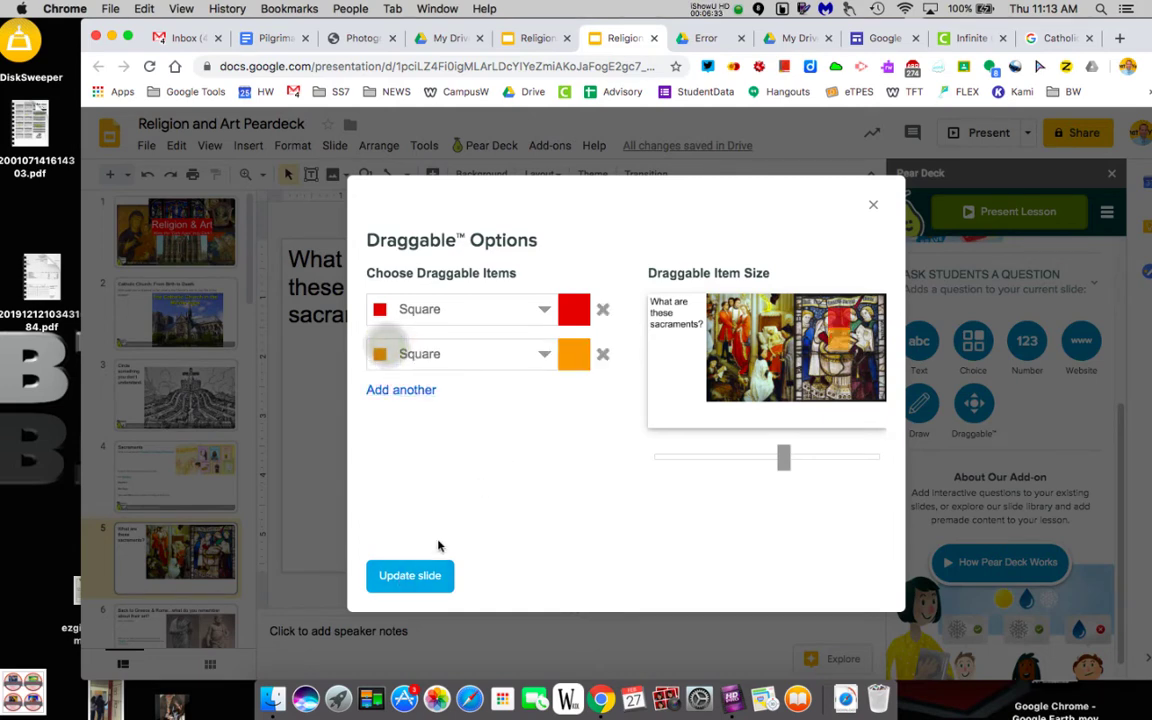
click(410, 576)
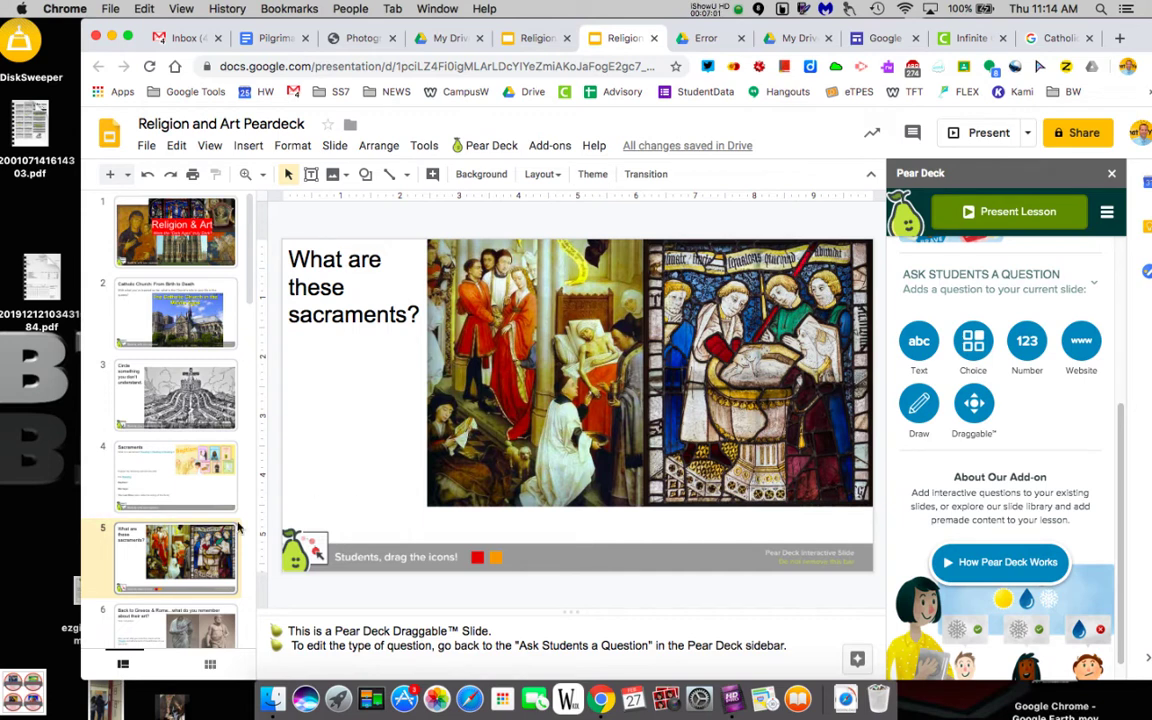
scroll(200, 557, down, 3)
Make the Back to Greece & Rome slide a Pear Deck Choice question: Realism, perfect, young, all of these.
click(188, 522)
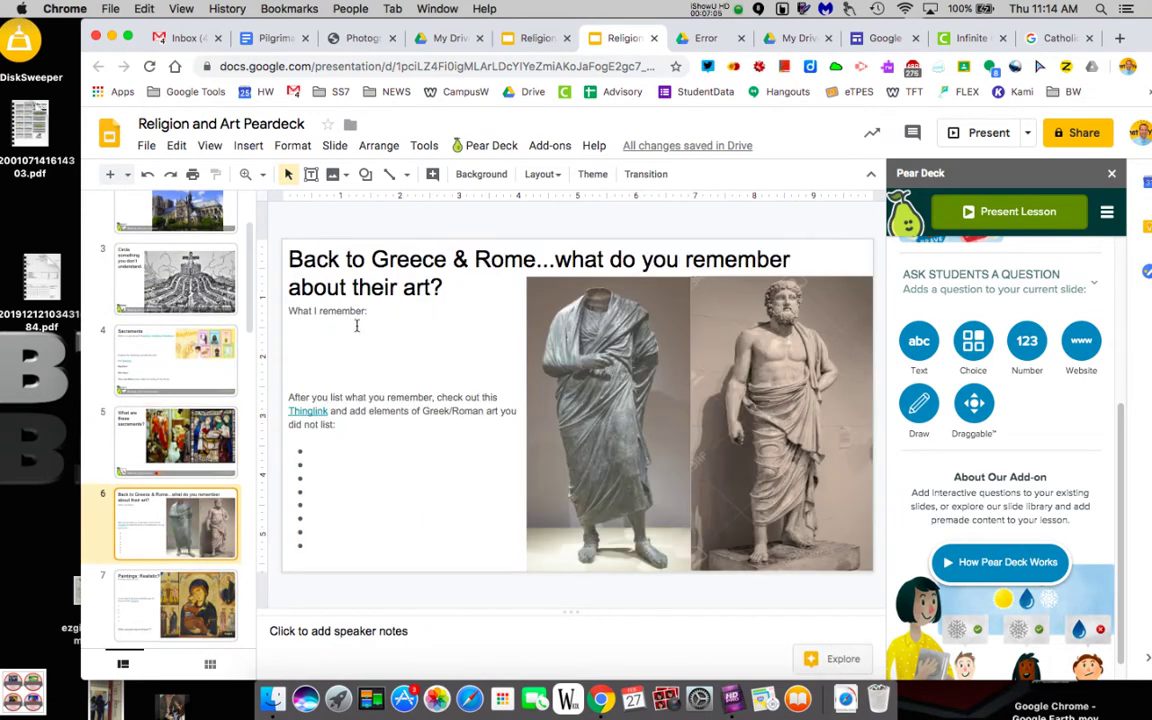
click(974, 341)
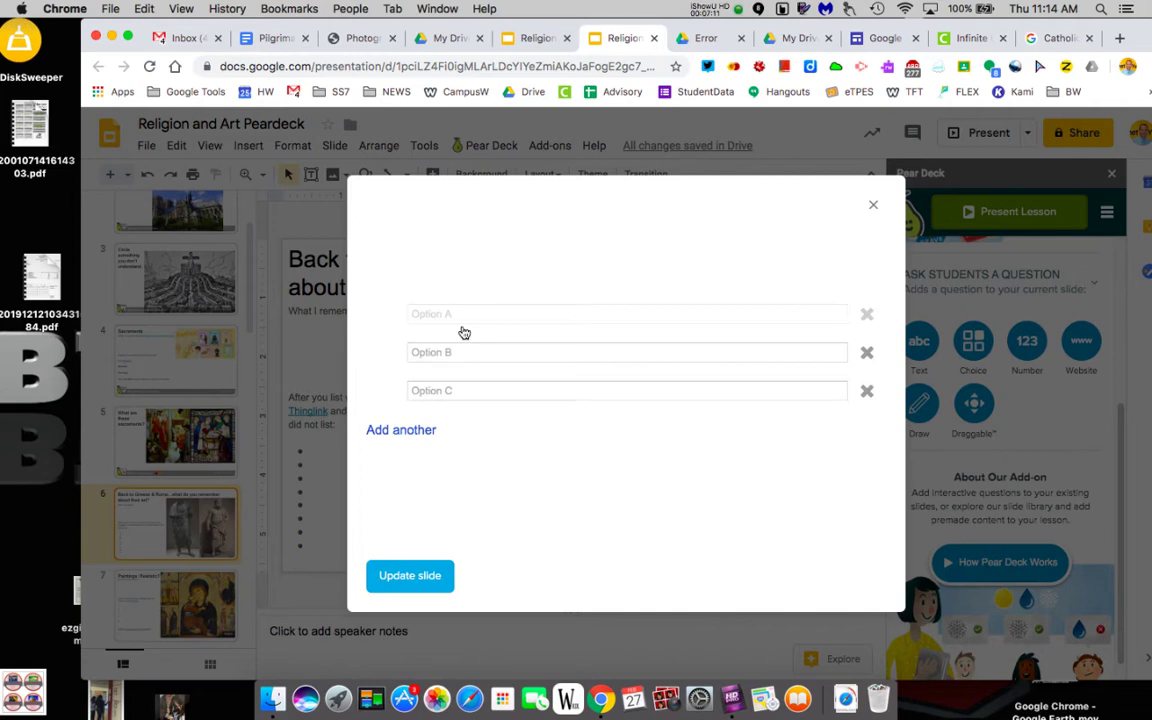
click(463, 316)
text(Realism)
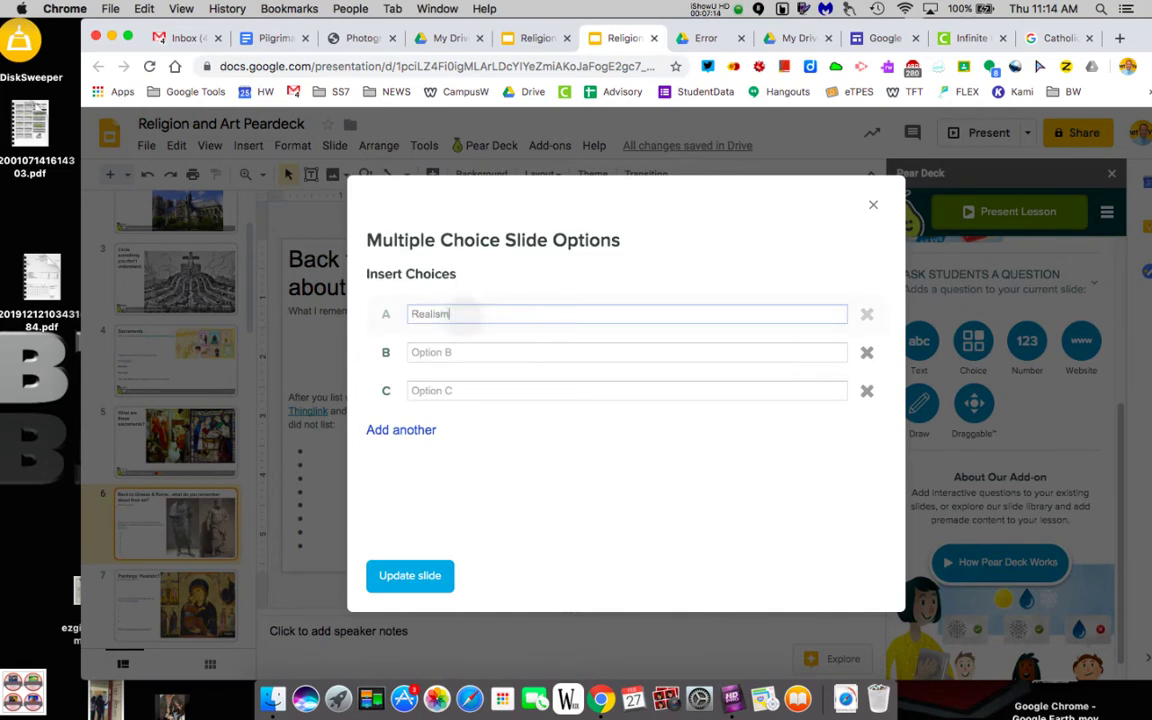
key(Tab)
text(perfect)
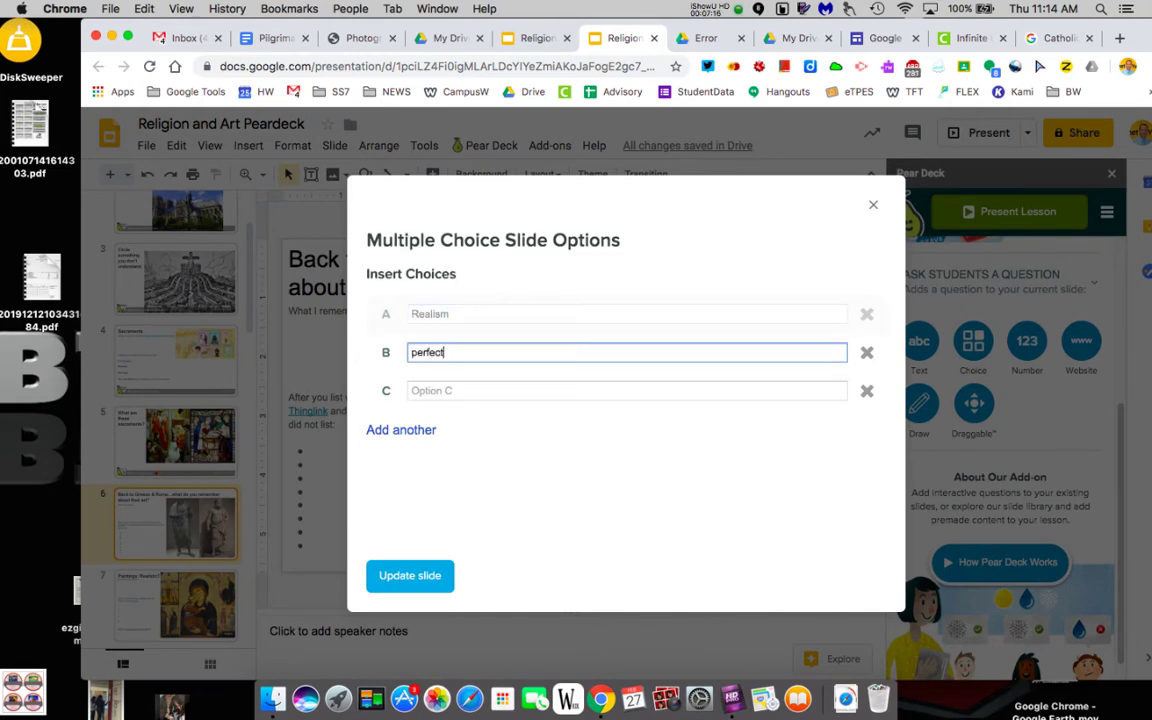
key(Tab)
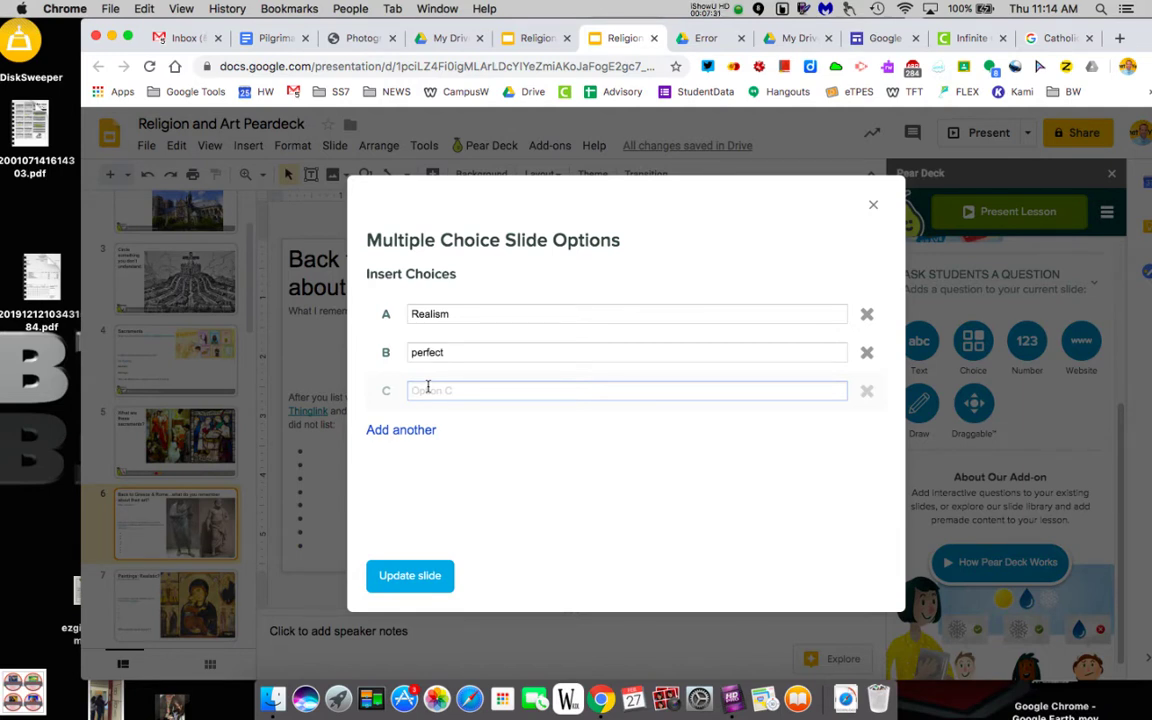
text(young)
click(400, 429)
click(443, 430)
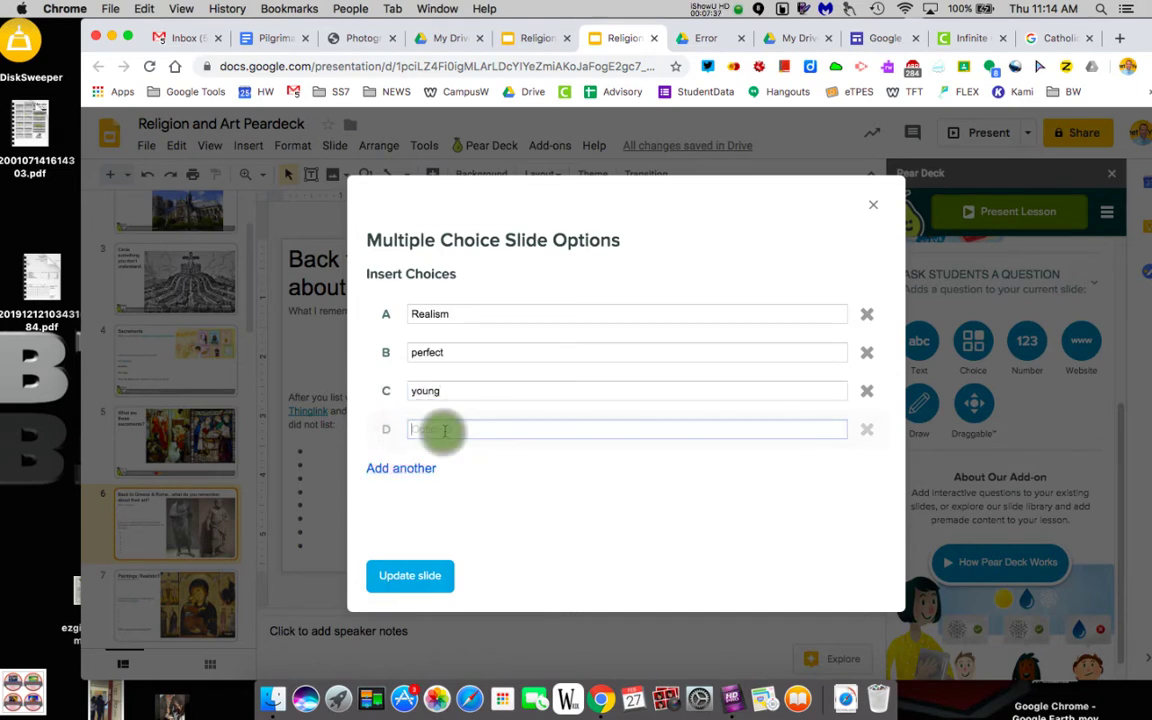
text(all of these)
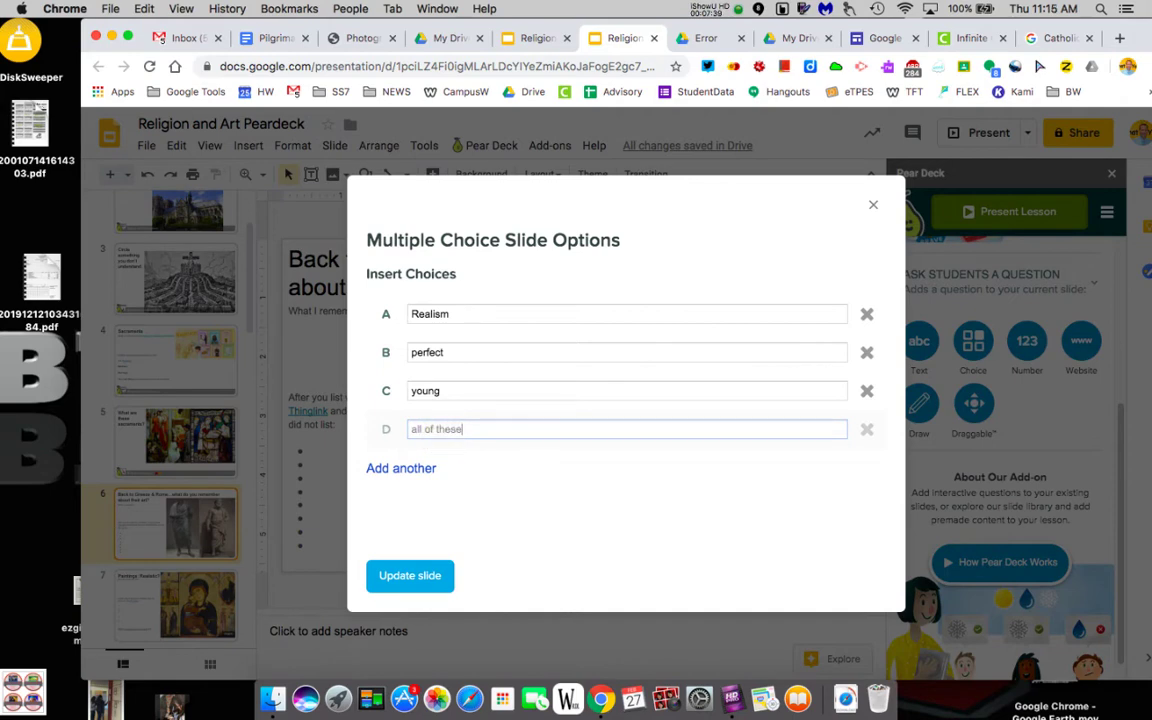
click(418, 571)
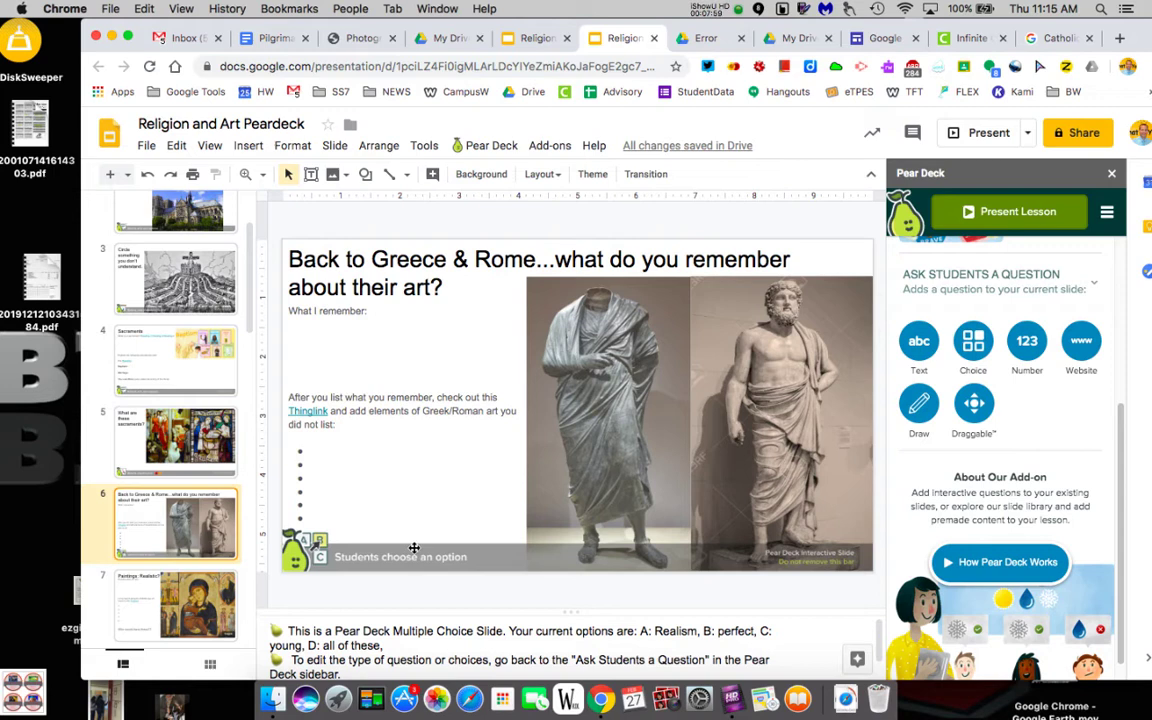
Launch the deck as a live Pear Deck lesson using Present Lesson.
scroll(187, 293, up, 3)
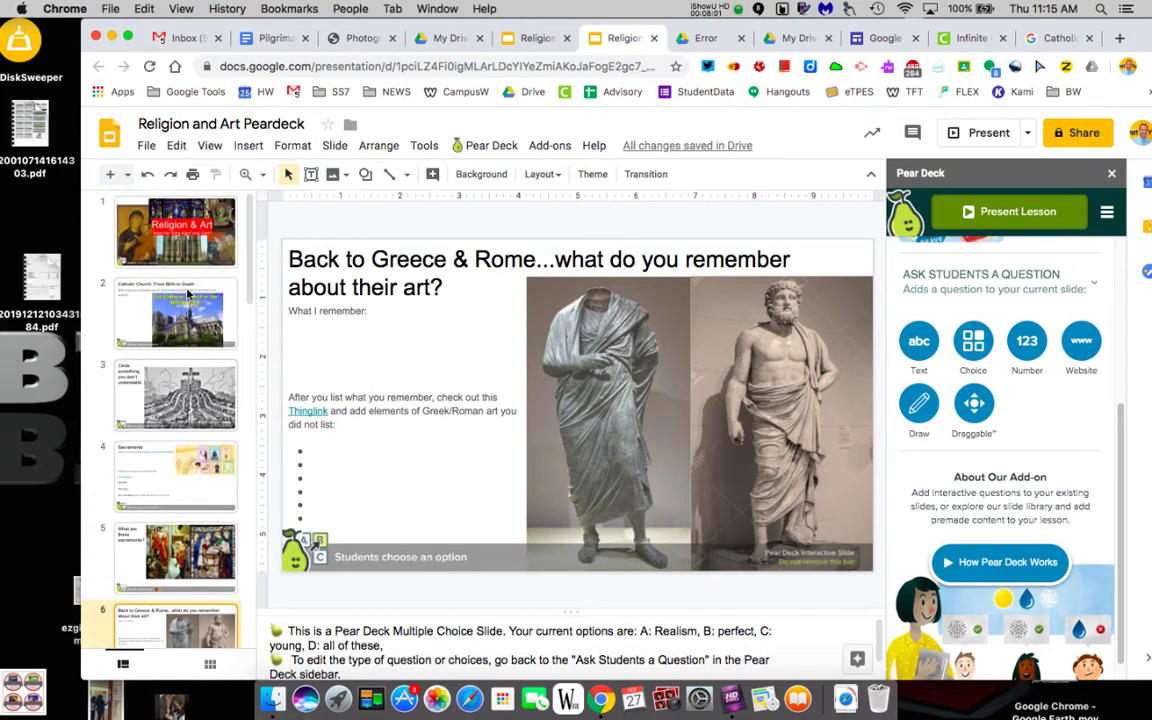
scroll(187, 293, down, 3)
scroll(187, 400, up, 2)
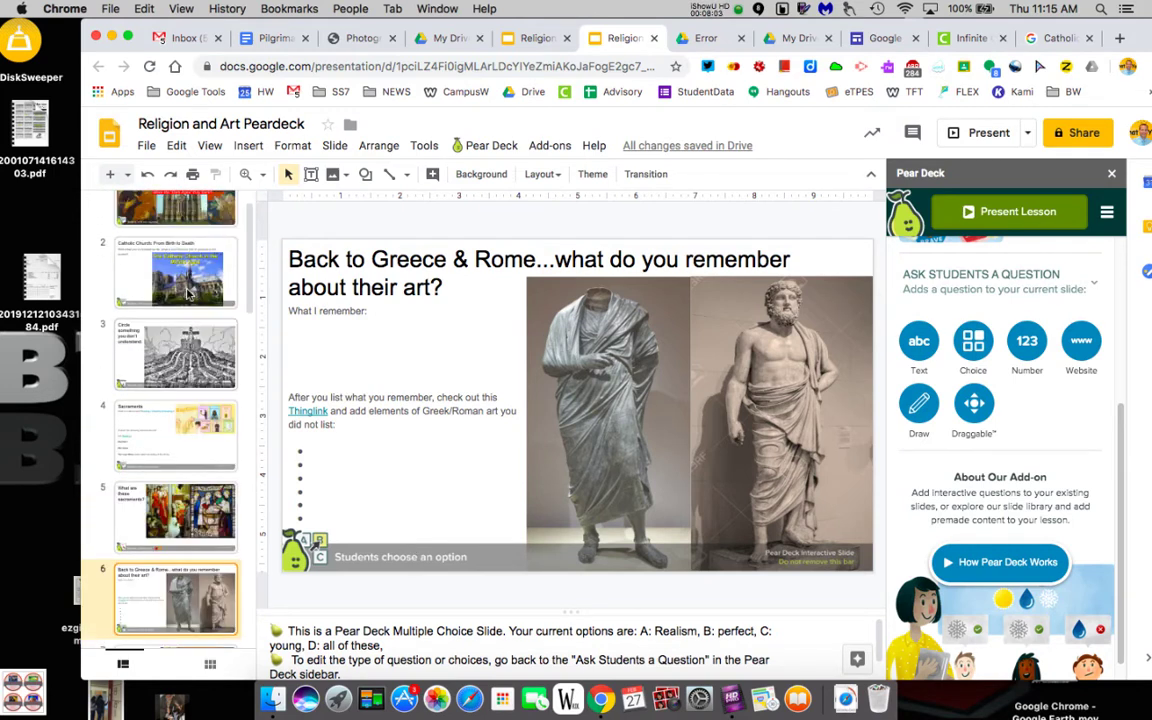
click(1003, 214)
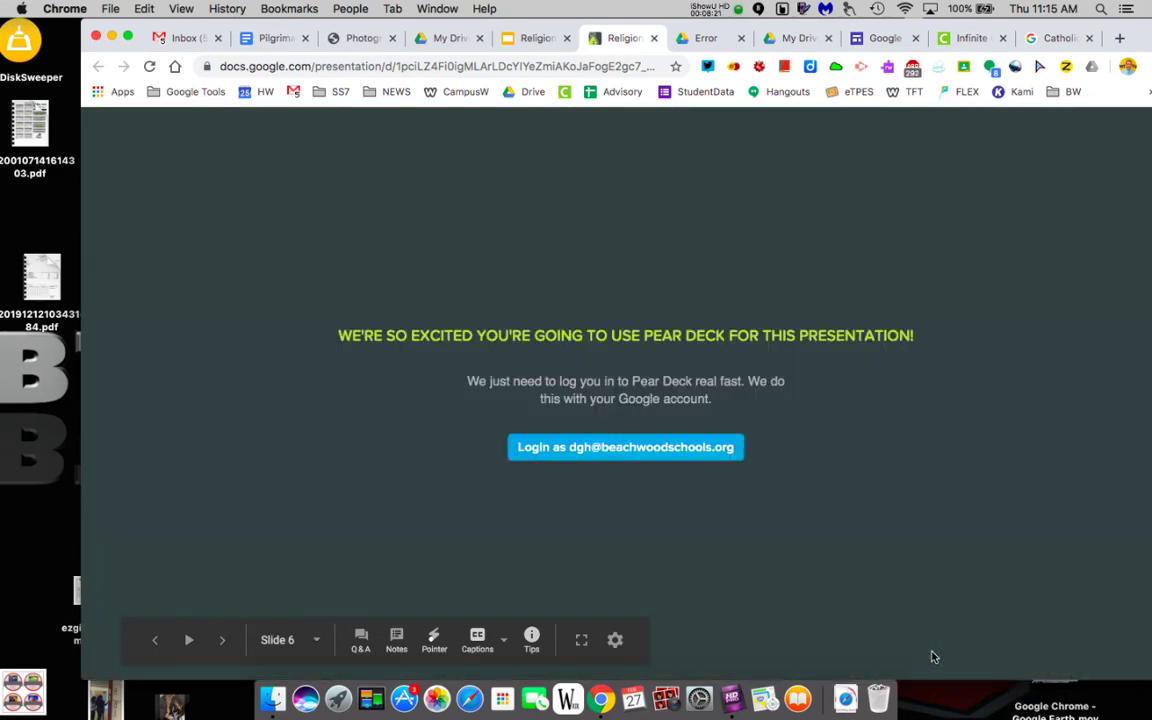
Log in to Pear Deck with the school Google account.
click(620, 447)
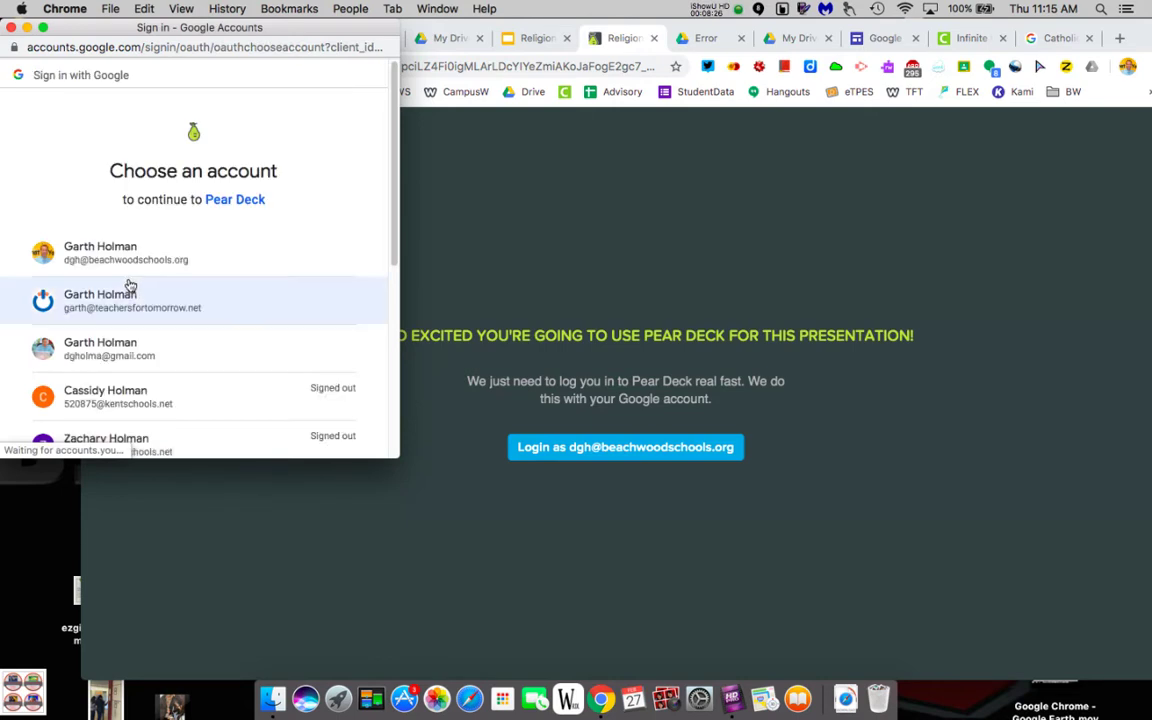
click(100, 260)
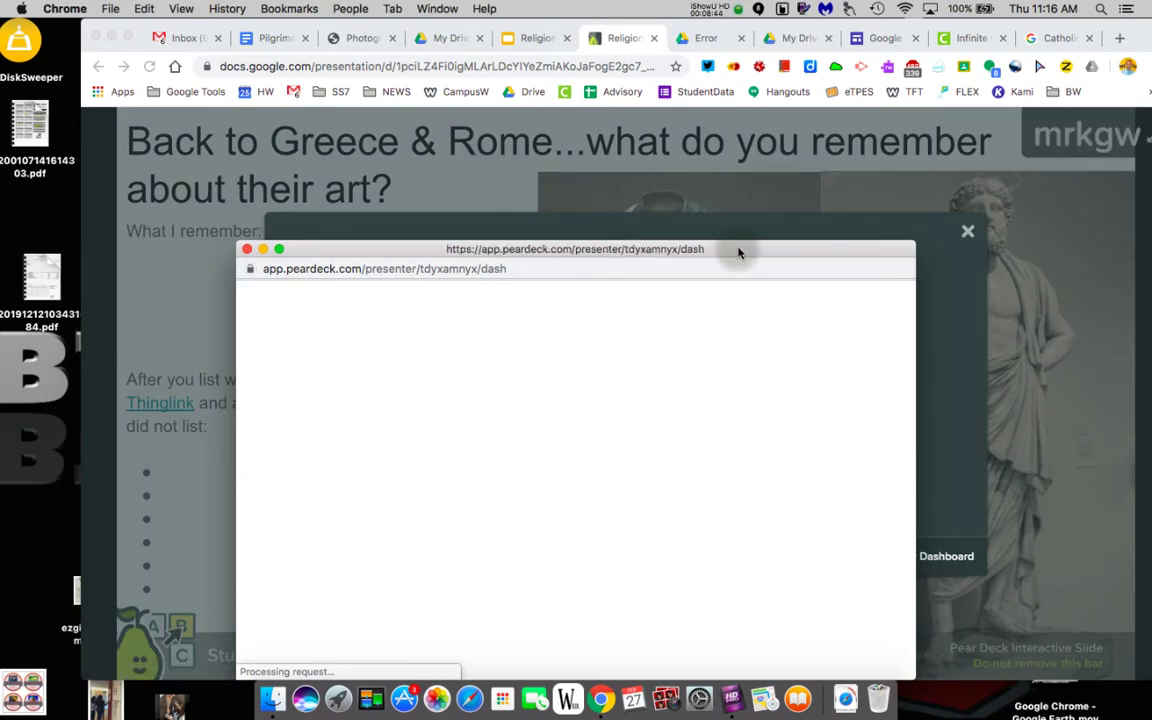
Drag the Presentation Session window aside, leaving the joinpd.com code screen showing for students.
drag(738, 252, 759, 653)
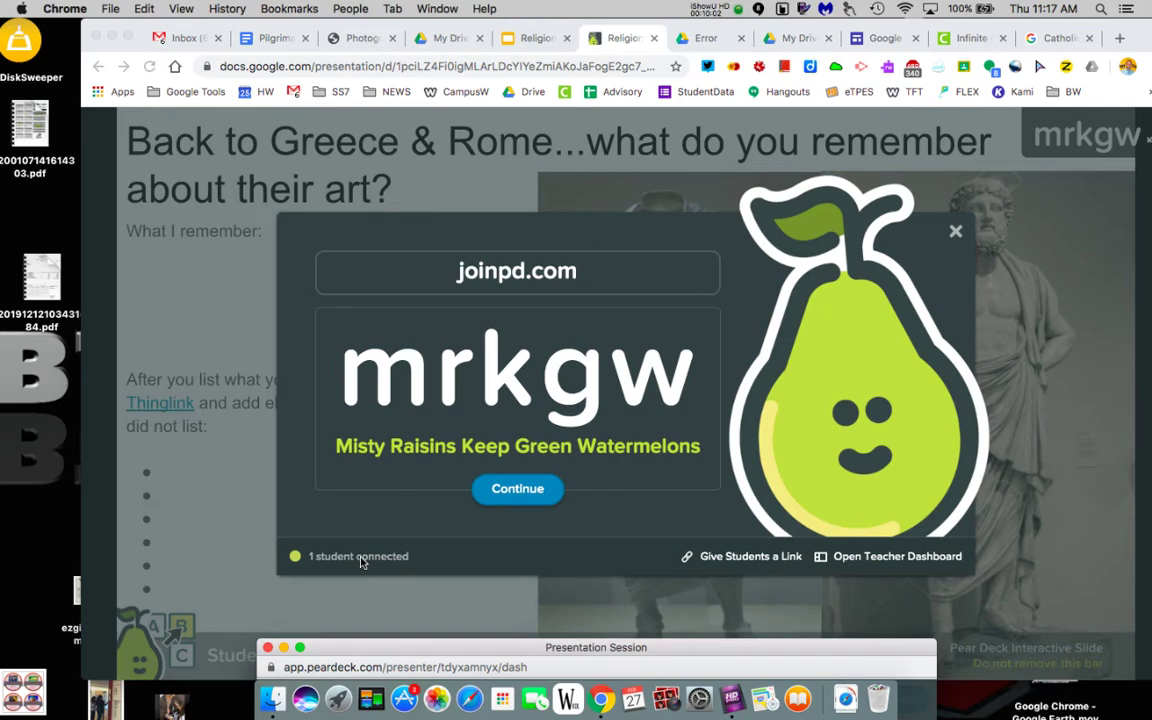
Start the live presentation and step back to the Religion & Art title slide.
click(527, 489)
click(514, 489)
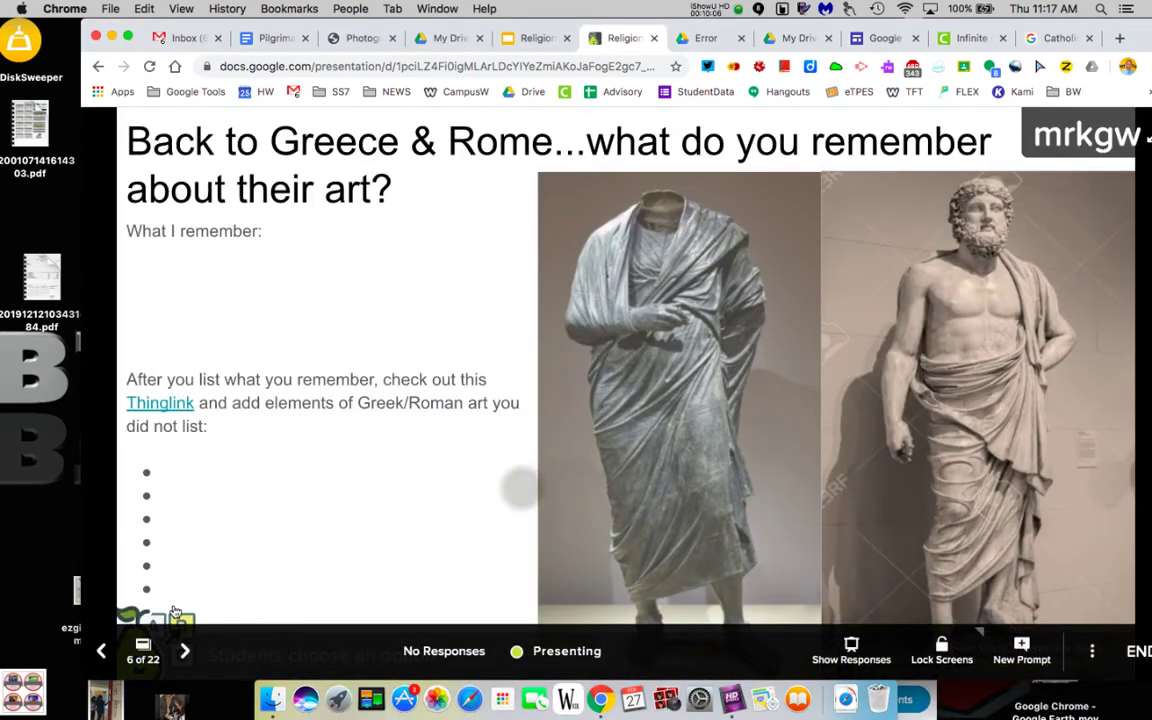
click(100, 652)
click(99, 652)
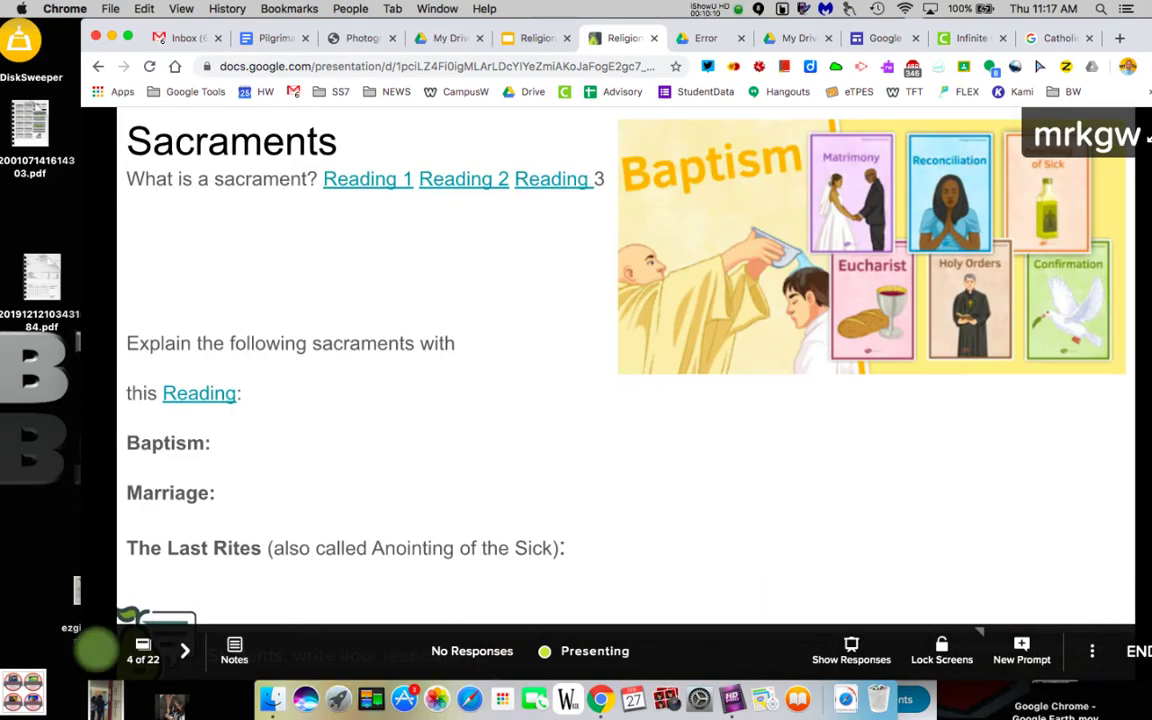
click(100, 652)
click(100, 652)
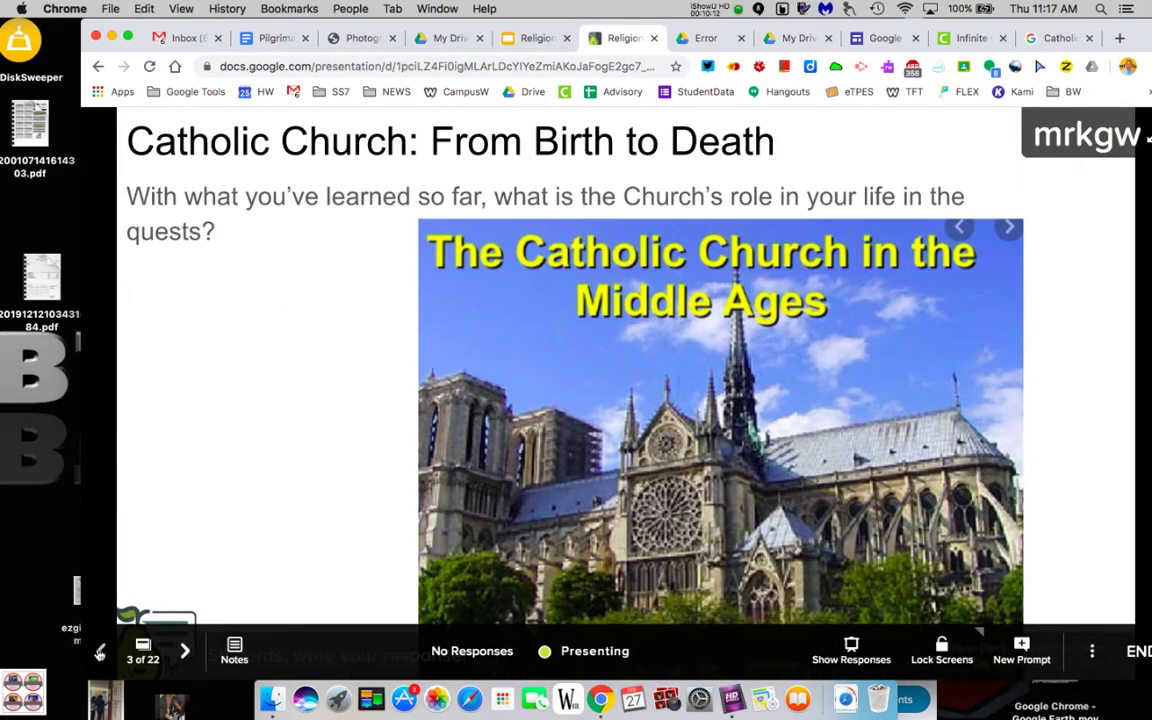
click(100, 652)
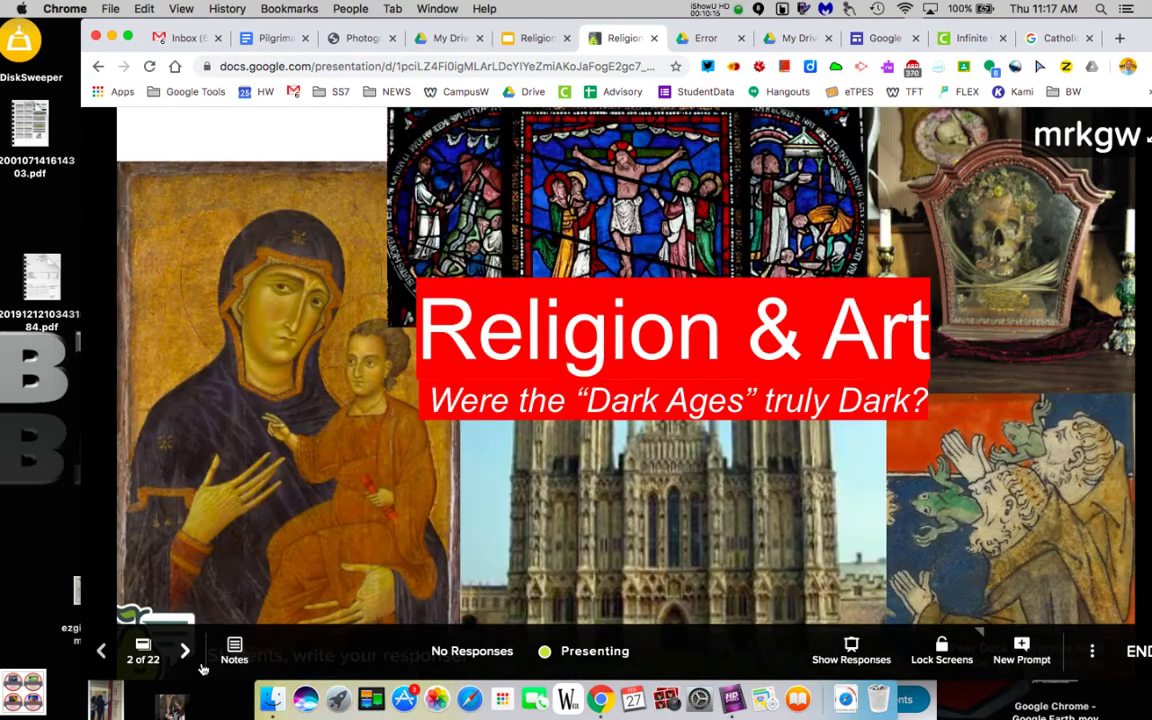
click(100, 652)
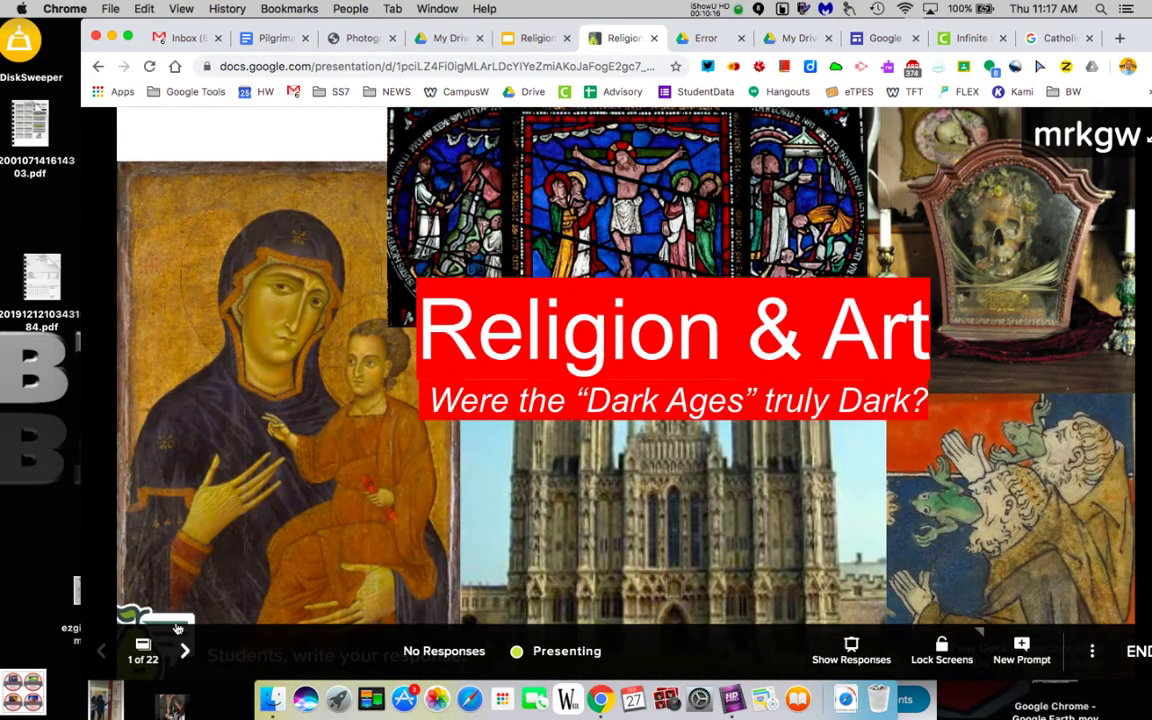
Show then hide the title slide's student response, and advance to Catholic Church: From Birth to Death.
click(180, 538)
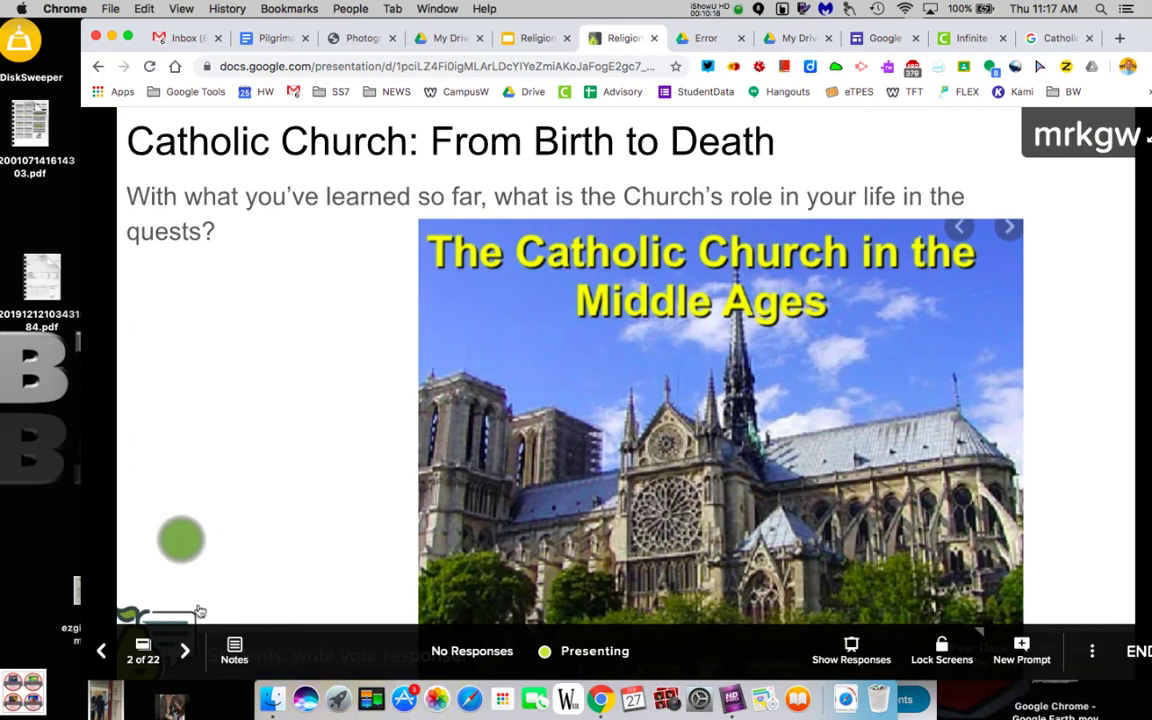
click(100, 652)
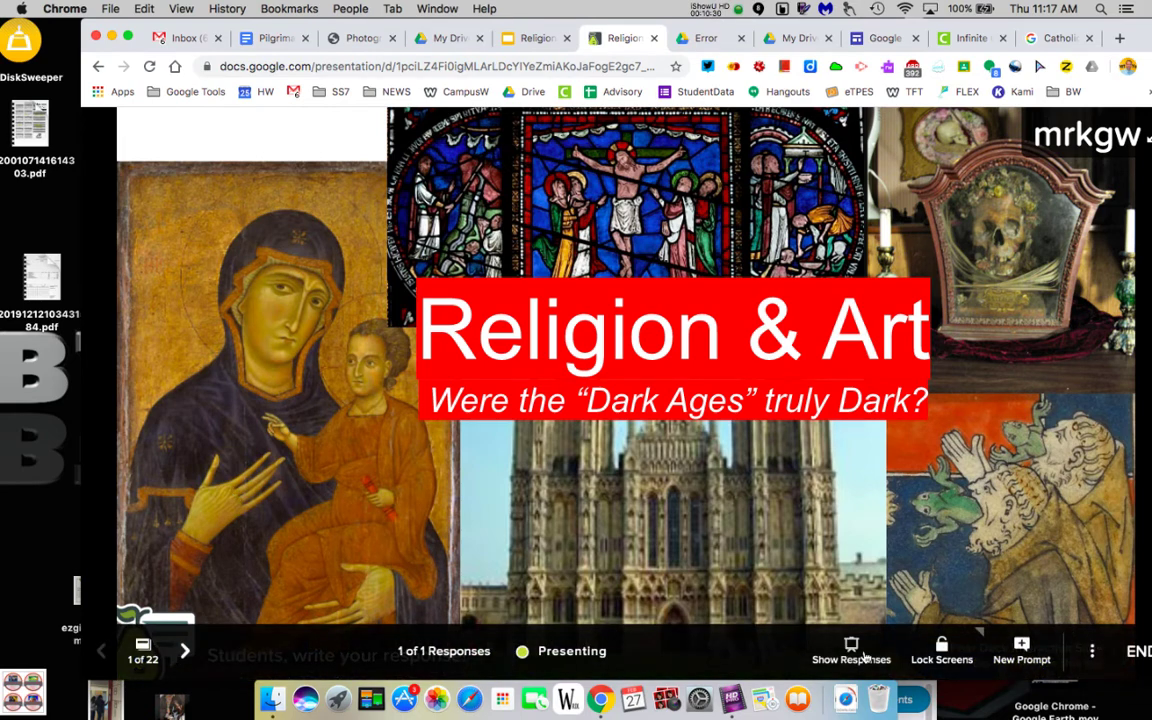
click(852, 648)
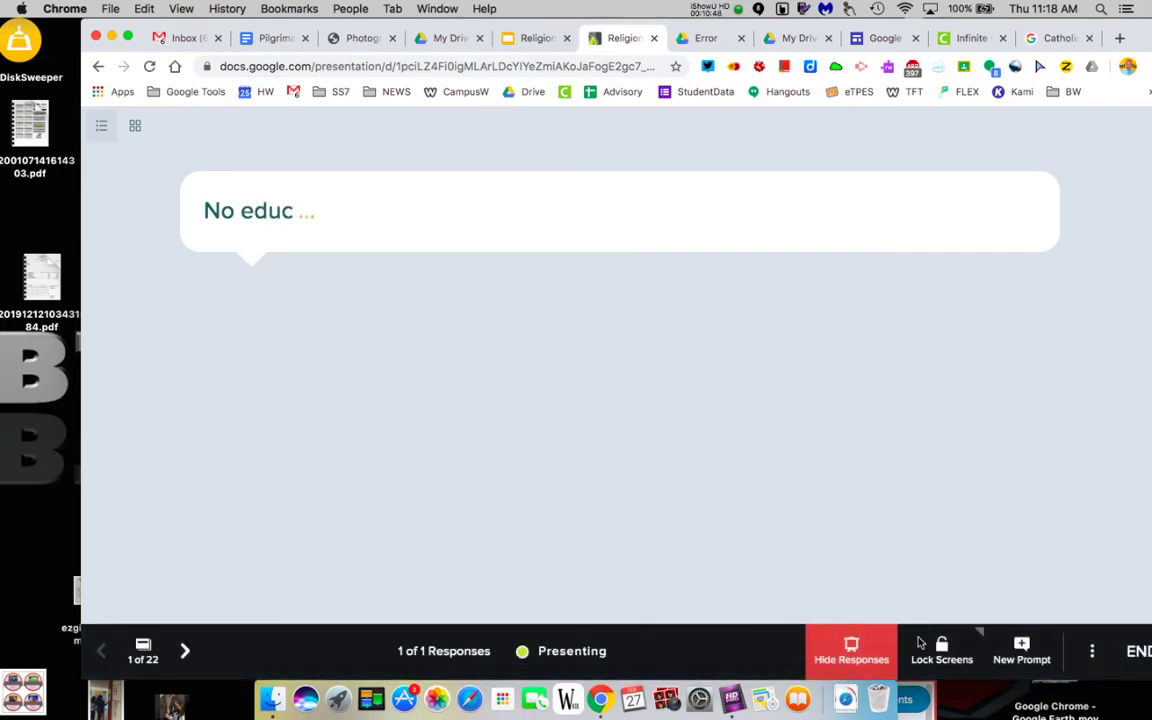
click(850, 650)
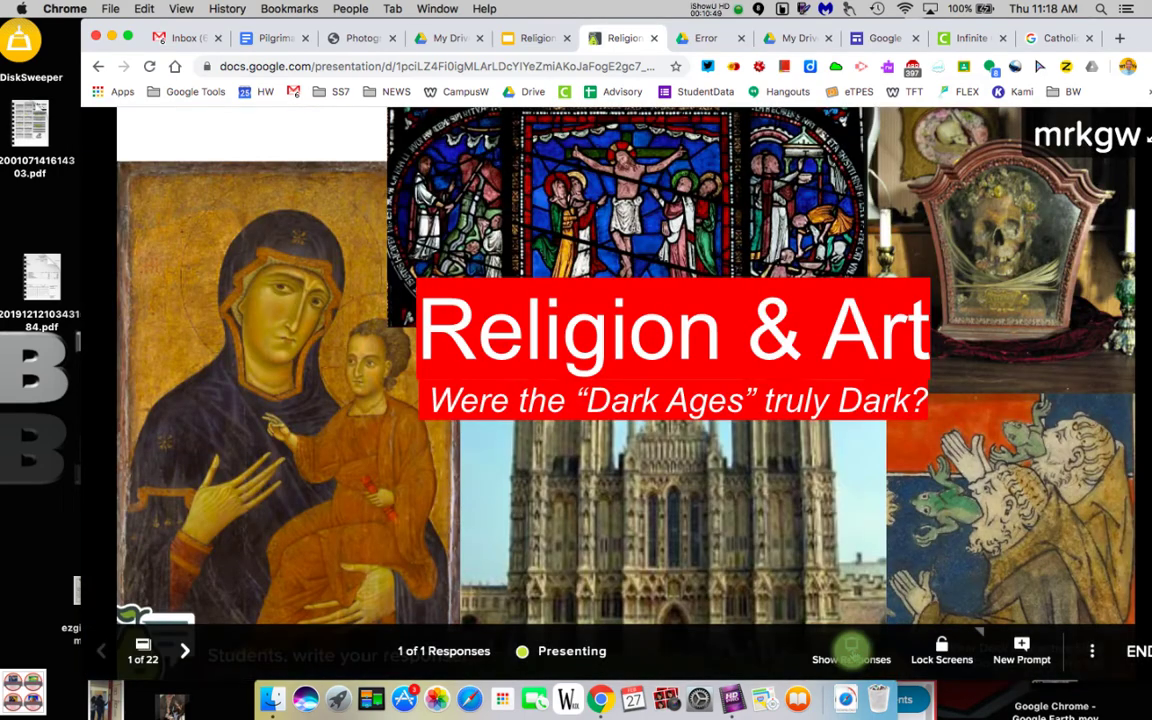
click(185, 651)
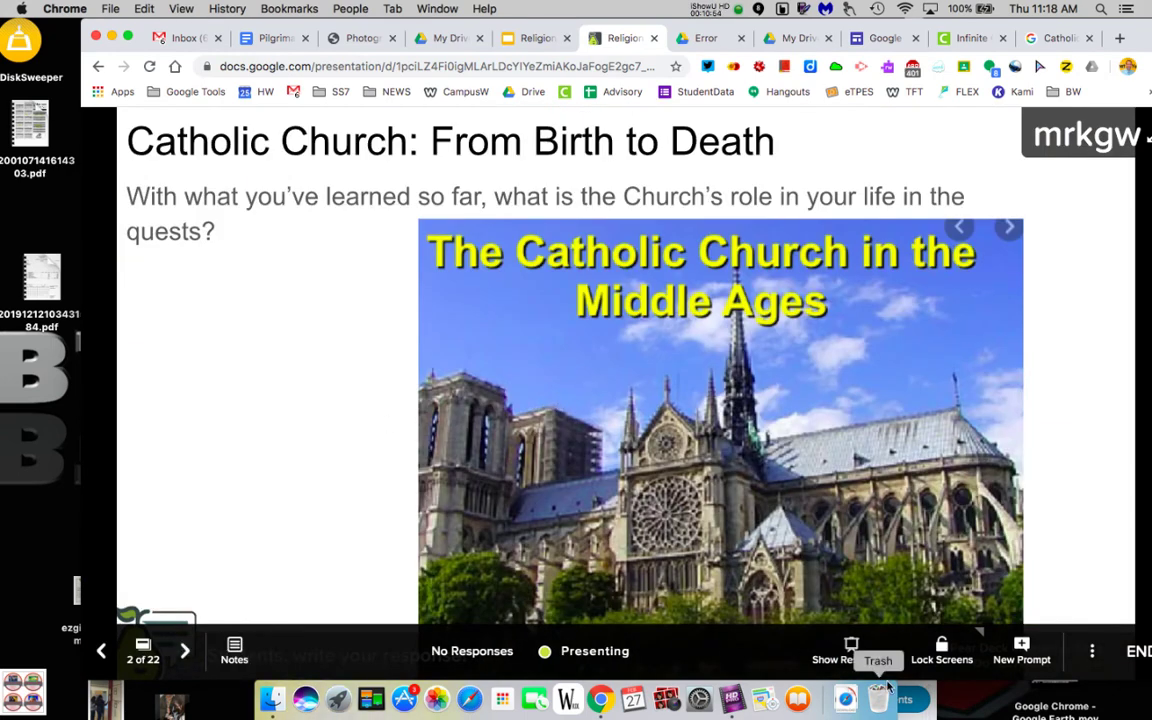
Restore the Presentation Session window to read slide 2's notes, then advance to slide 3.
click(932, 704)
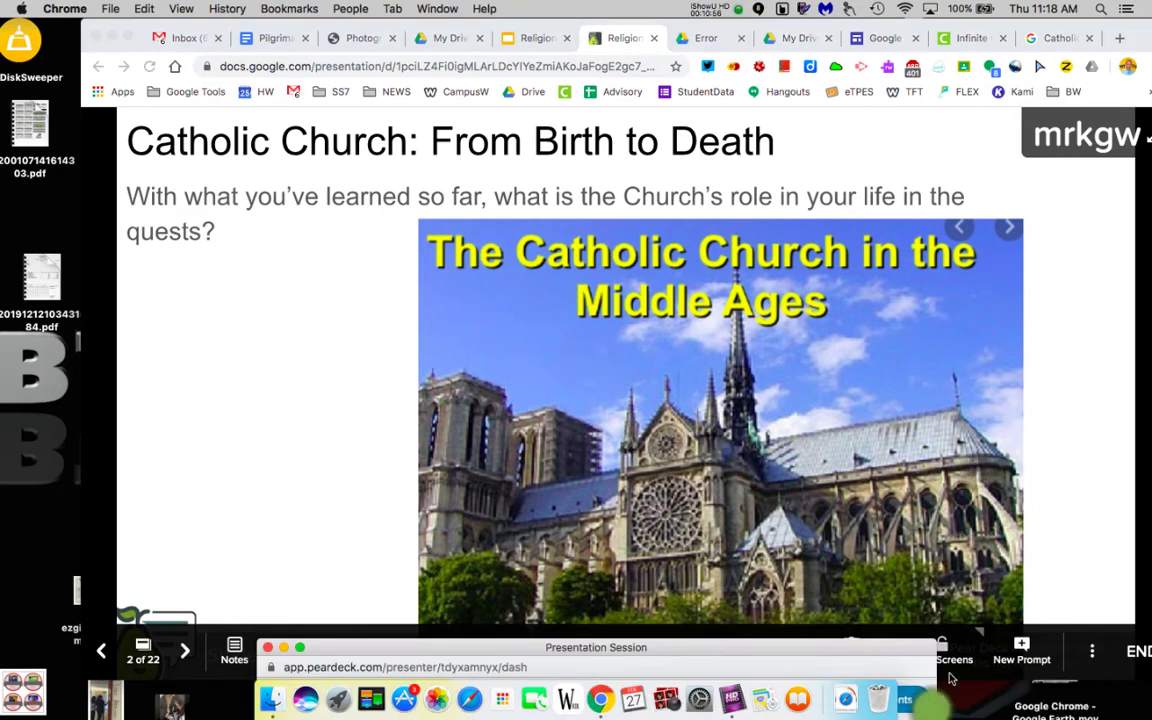
drag(738, 650, 703, 160)
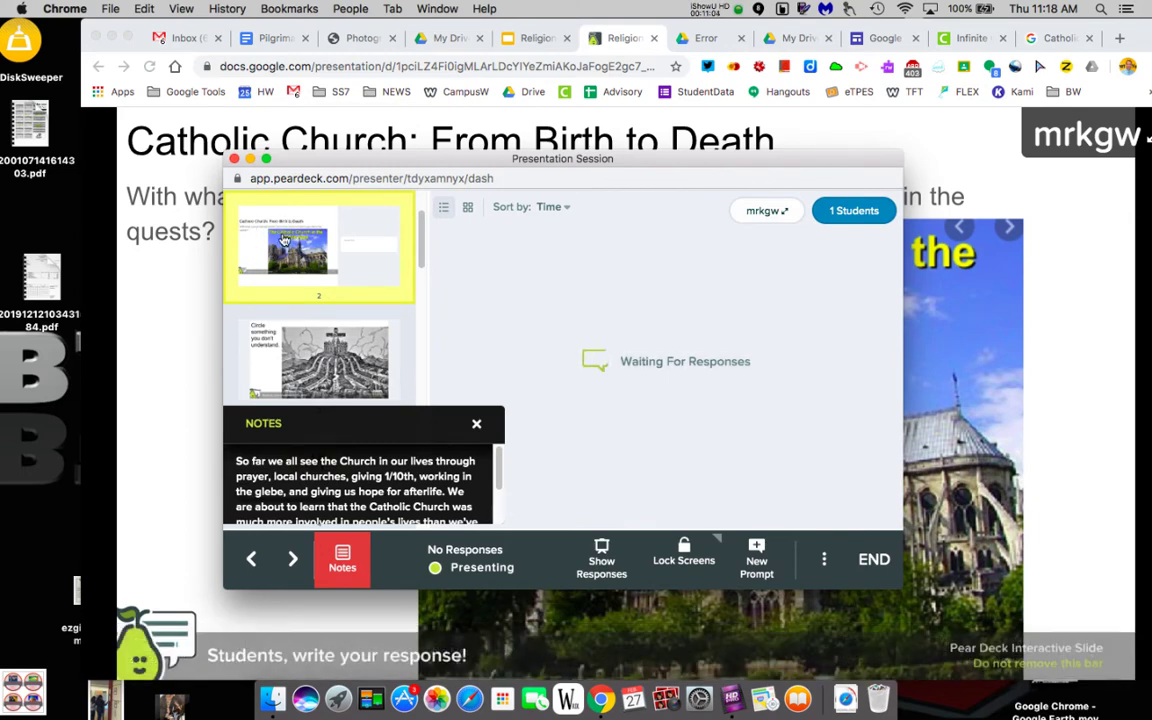
click(360, 247)
click(180, 560)
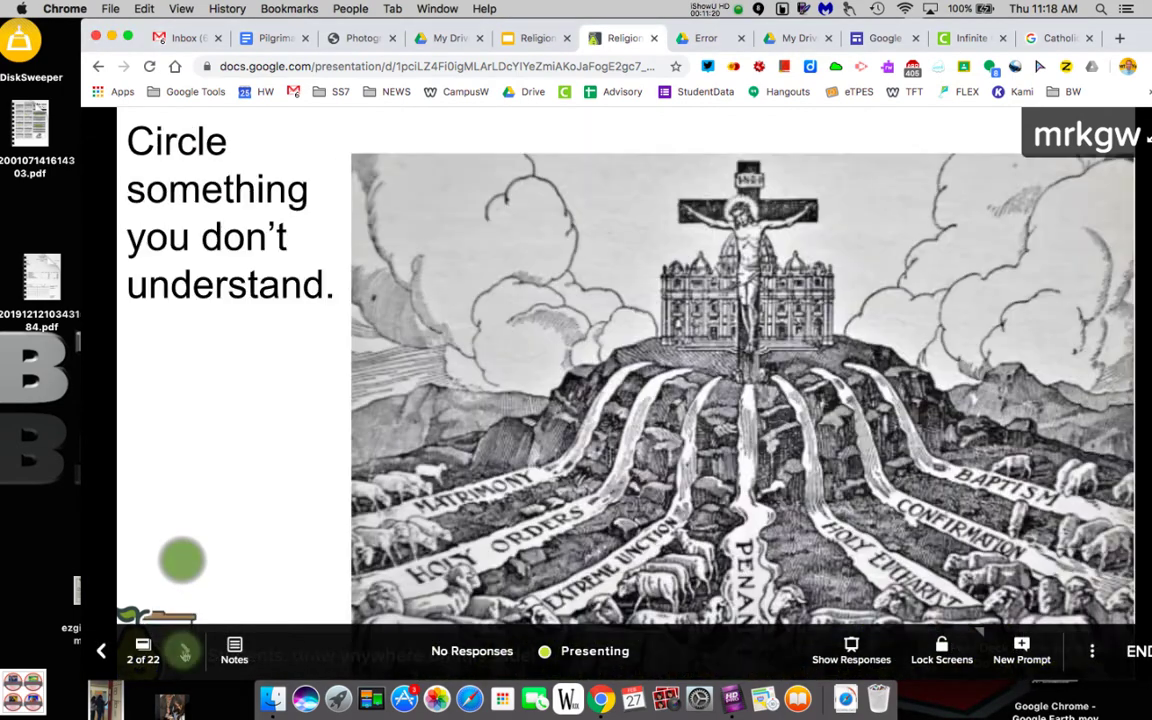
Move the browser aside to view the presenter dashboard, then return it to the top.
double_click(403, 17)
double_click(403, 17)
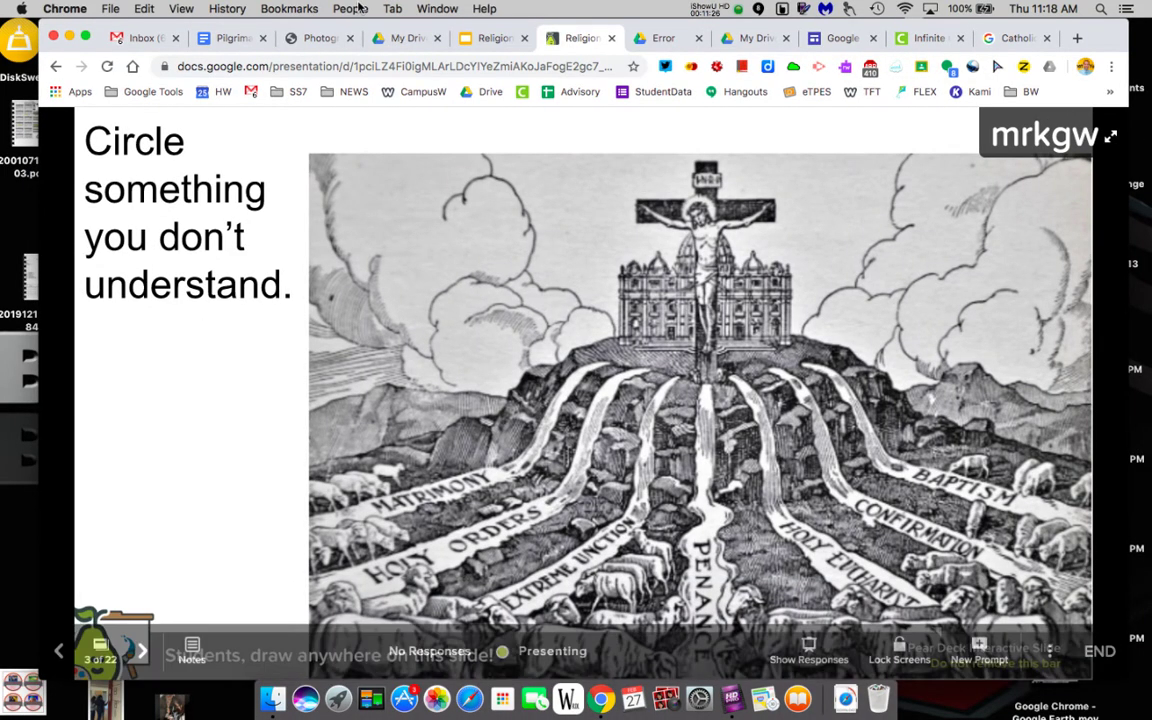
drag(360, 24, 340, 529)
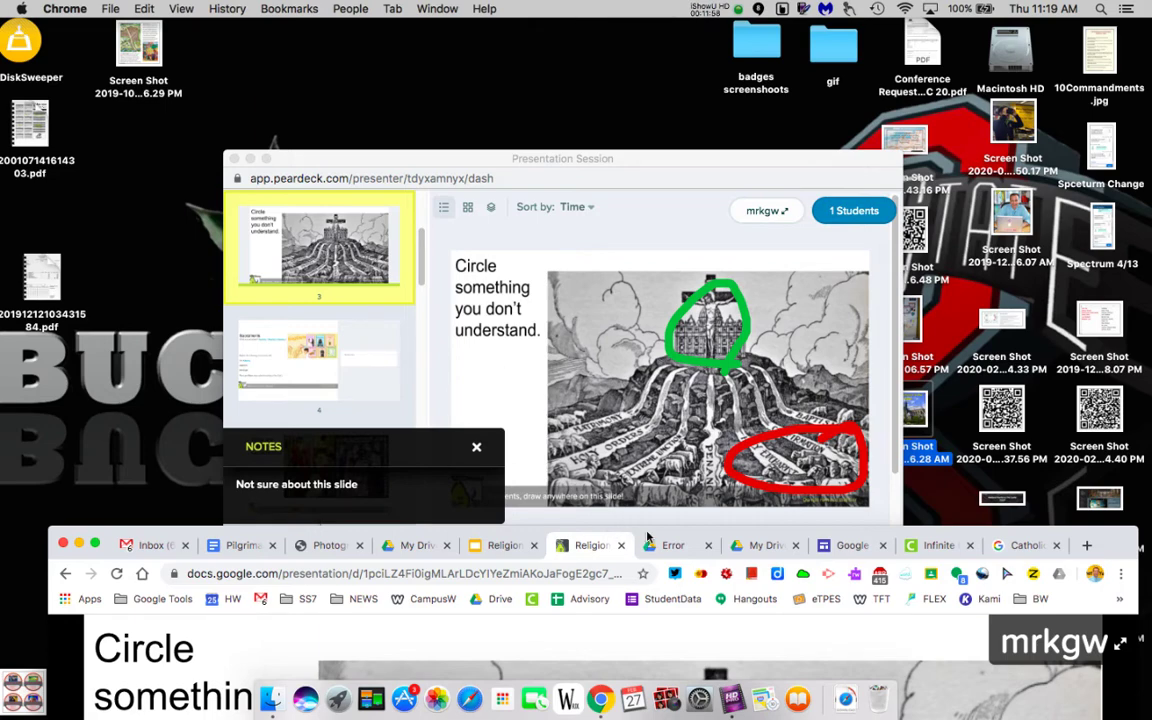
click(648, 533)
drag(648, 533, 630, 5)
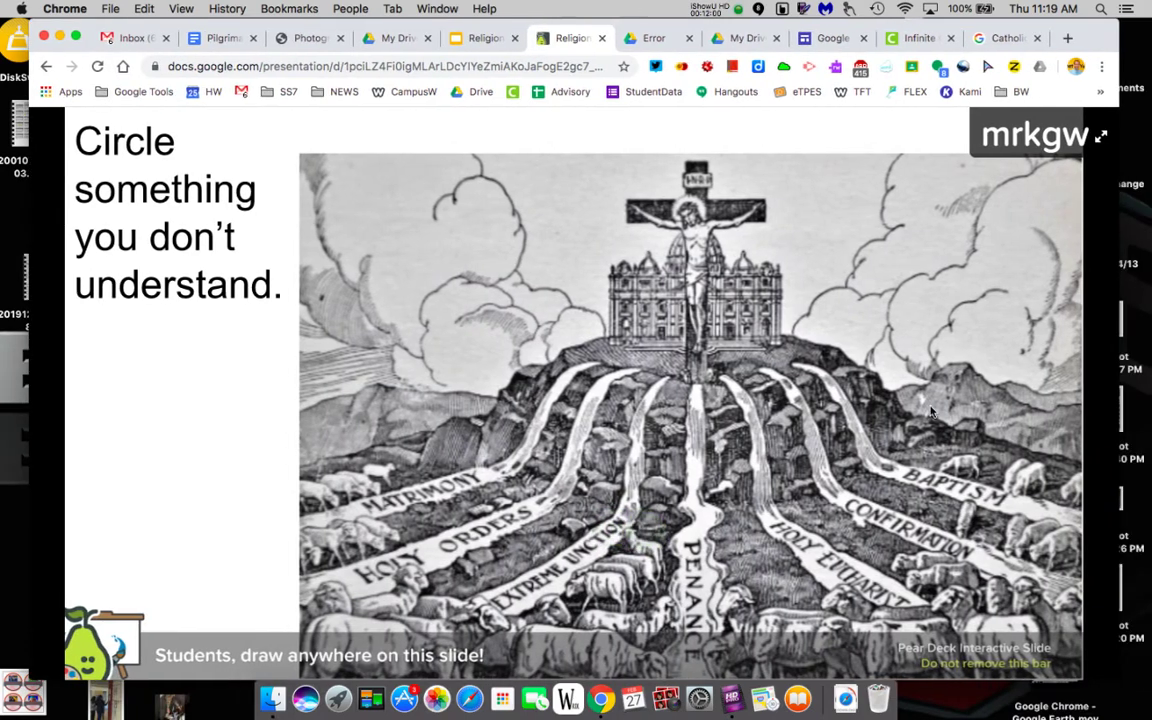
Show and hide the student's circled drawing on slide 3, then advance to Sacraments.
mouse_move(885, 650)
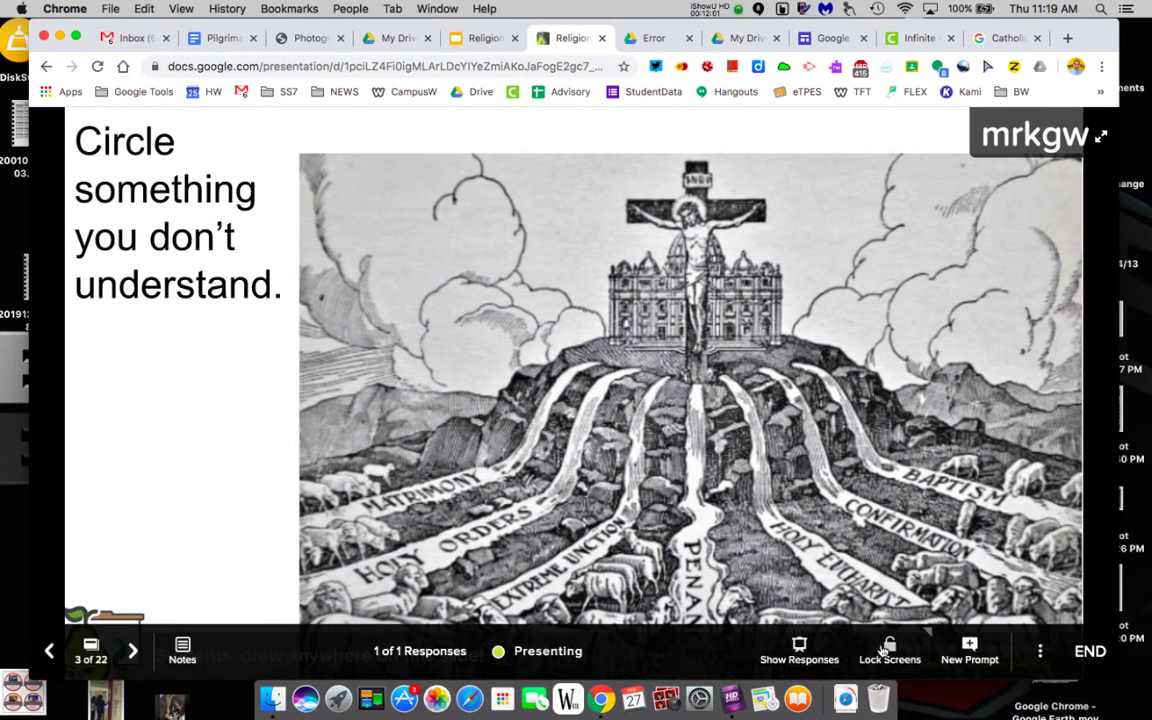
click(799, 650)
scroll(641, 452, down, 3)
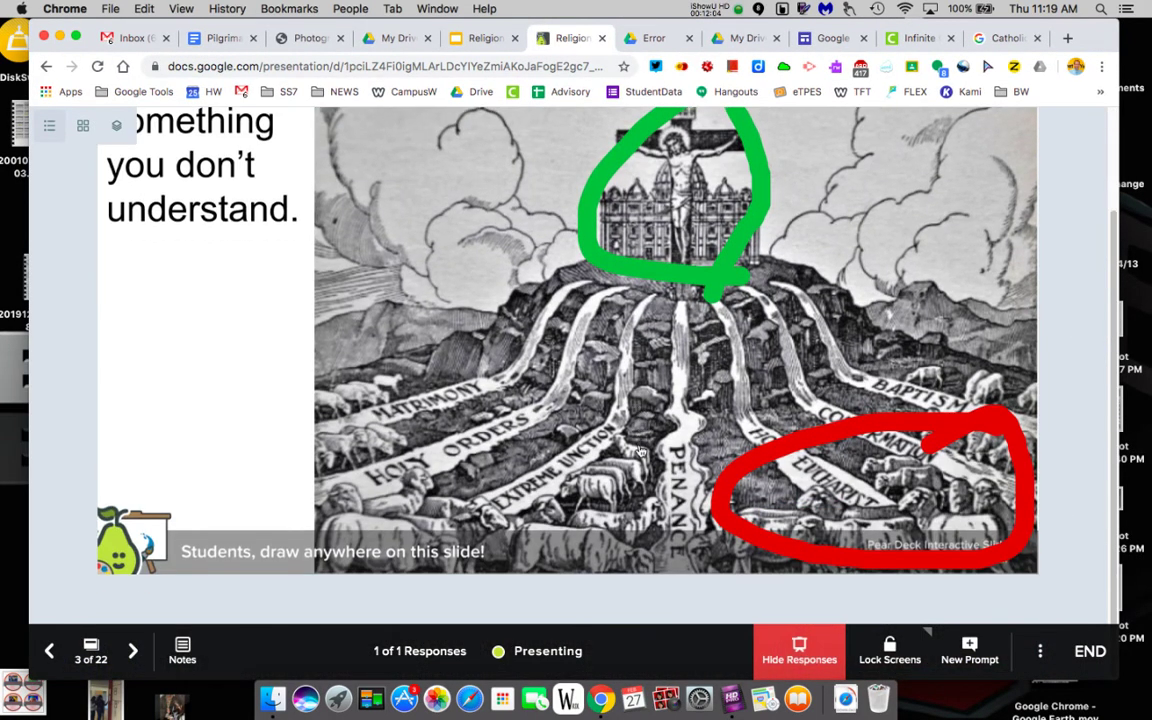
scroll(641, 452, up, 3)
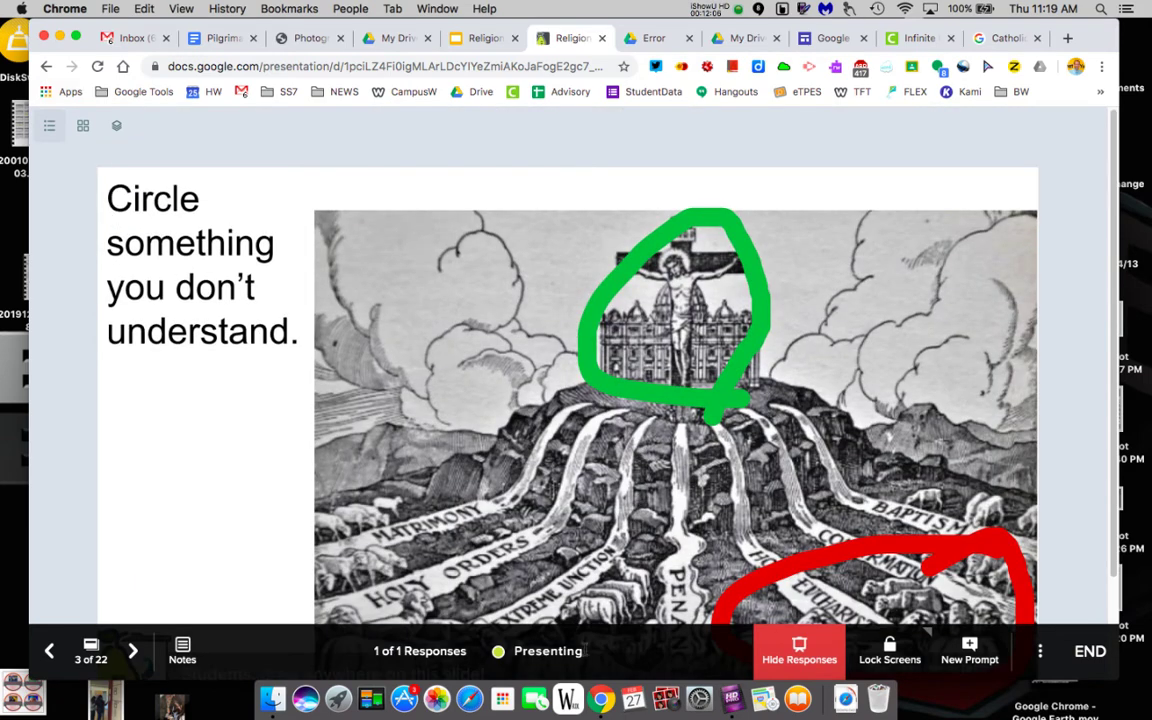
click(790, 648)
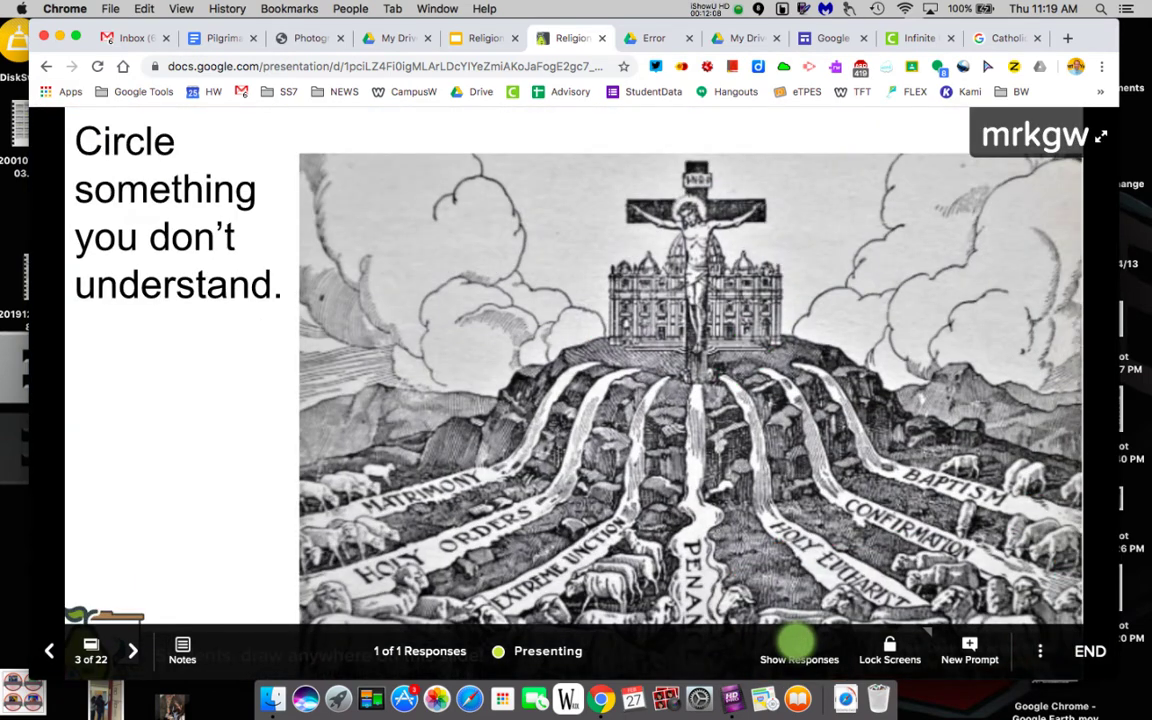
click(133, 650)
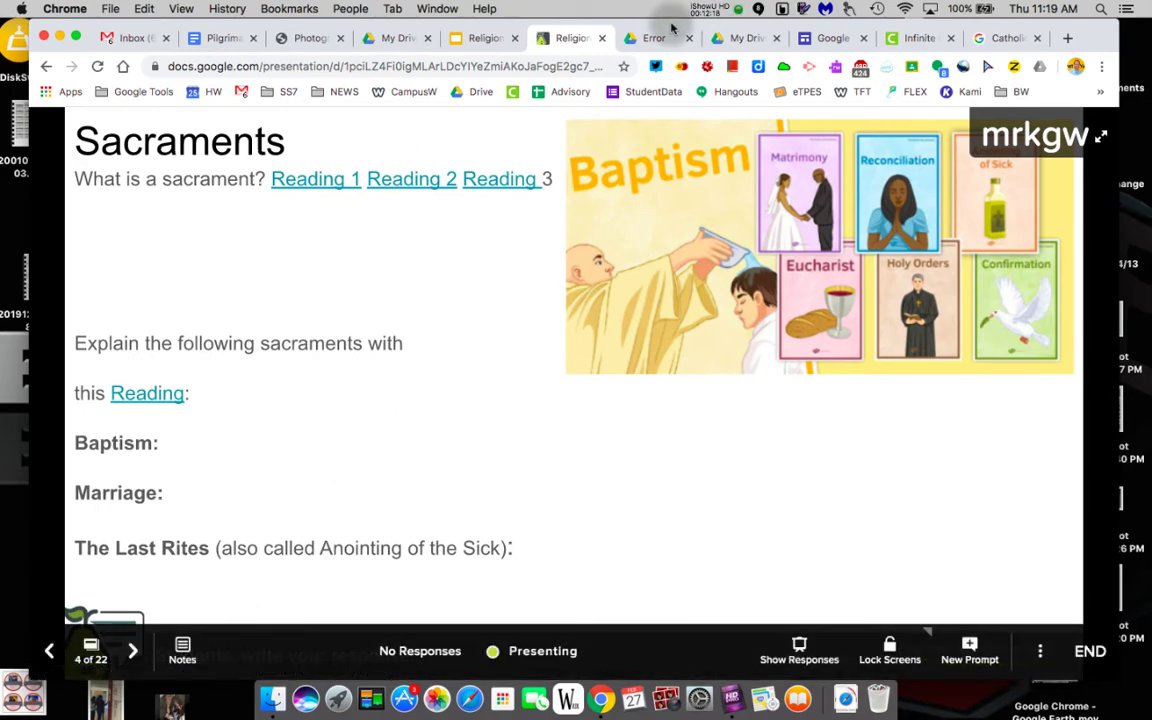
Show the answers on the What are these sacraments? slide, then advance to Back to Greece & Rome.
drag(672, 28, 610, 262)
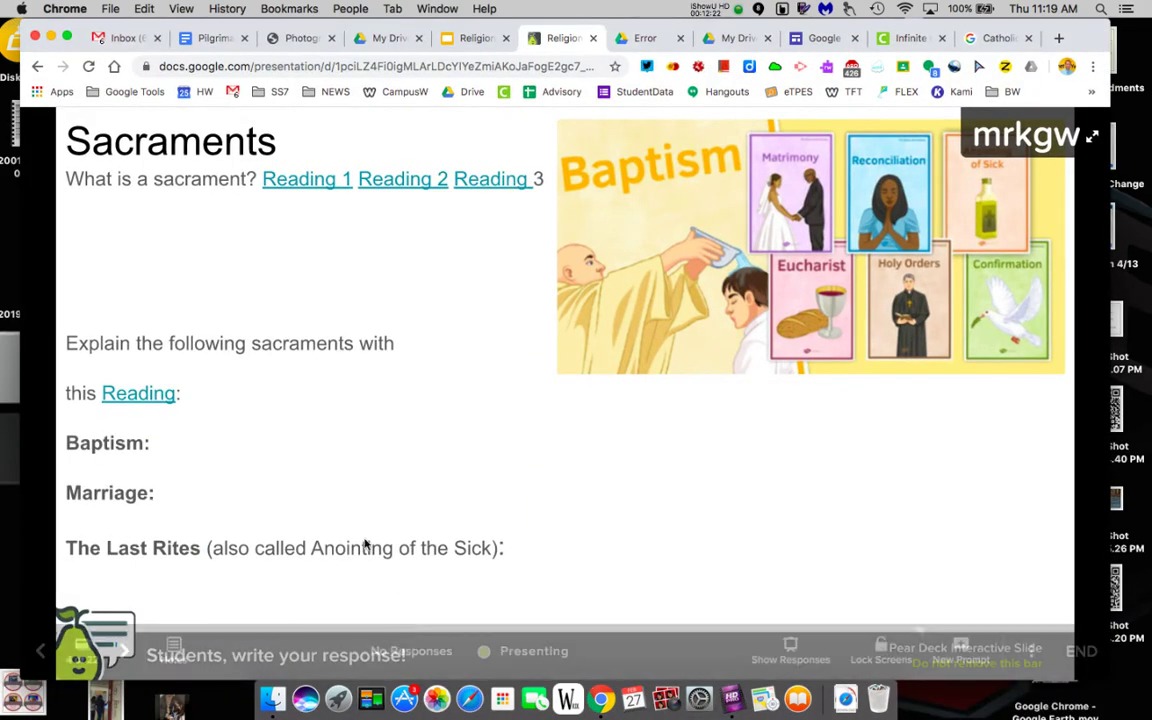
key(Right)
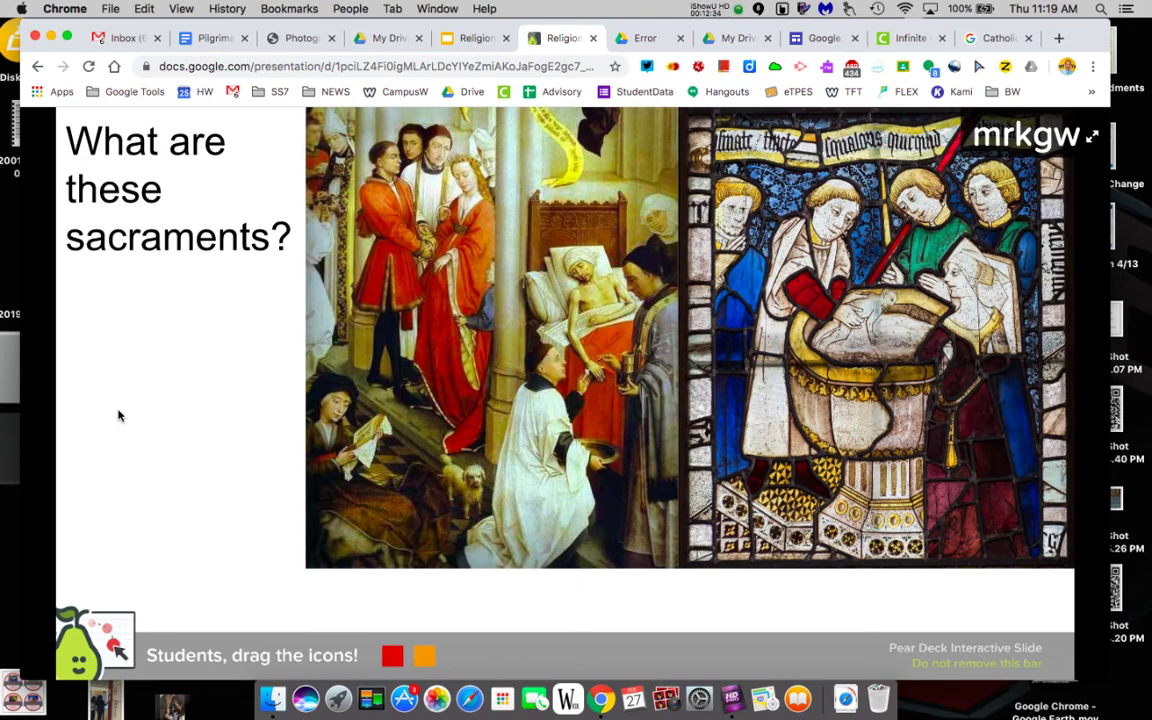
mouse_move(507, 390)
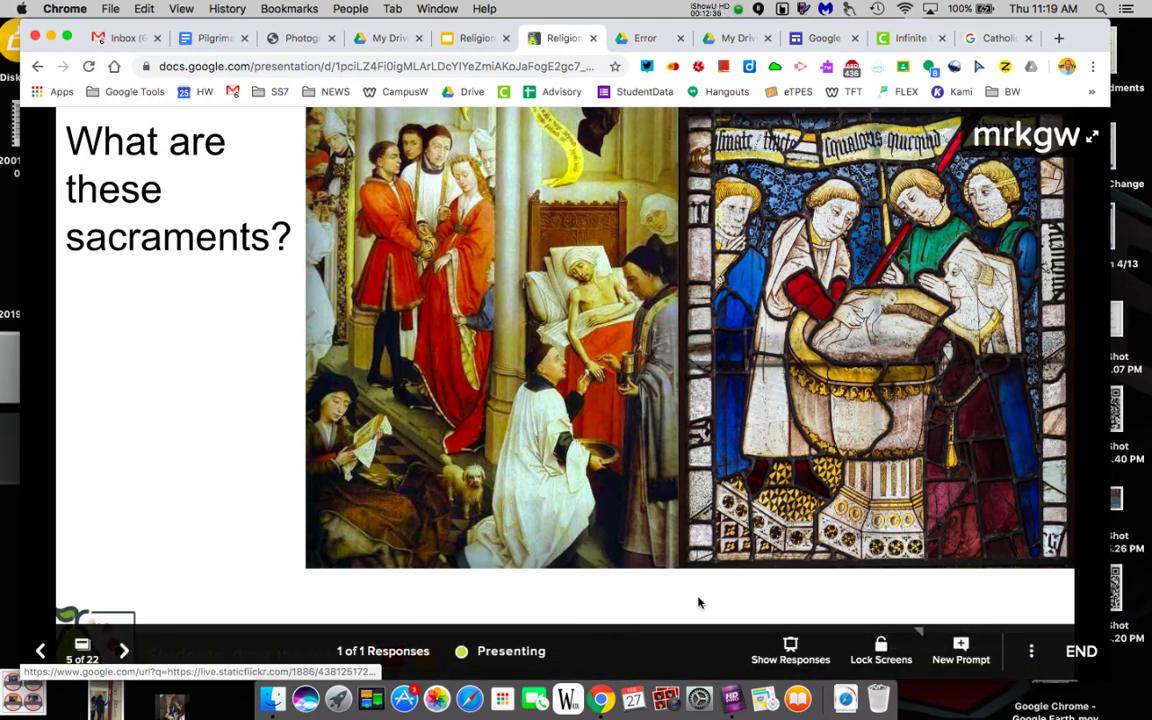
click(790, 651)
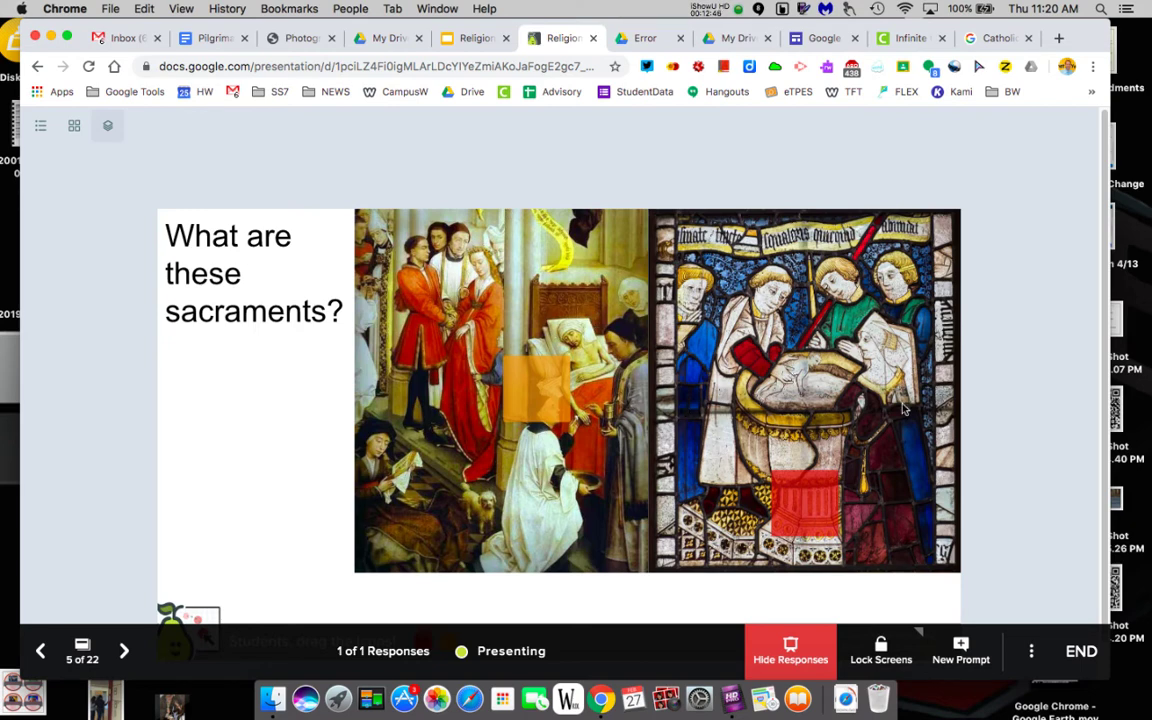
click(124, 651)
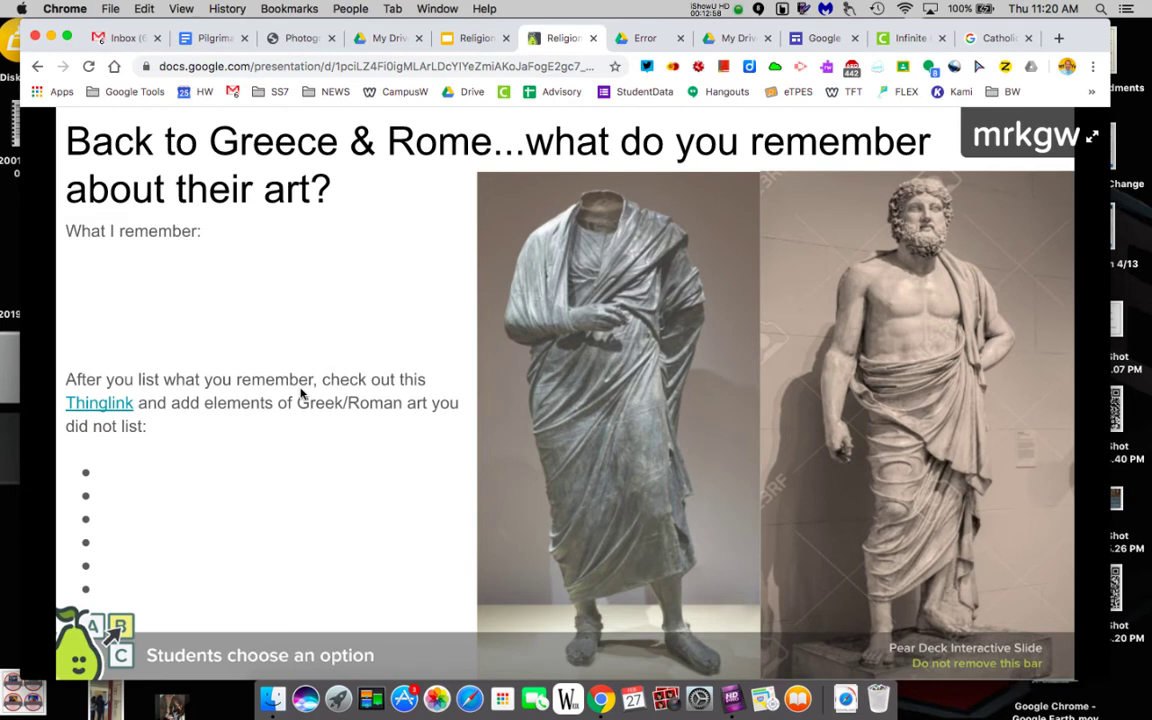
click(790, 650)
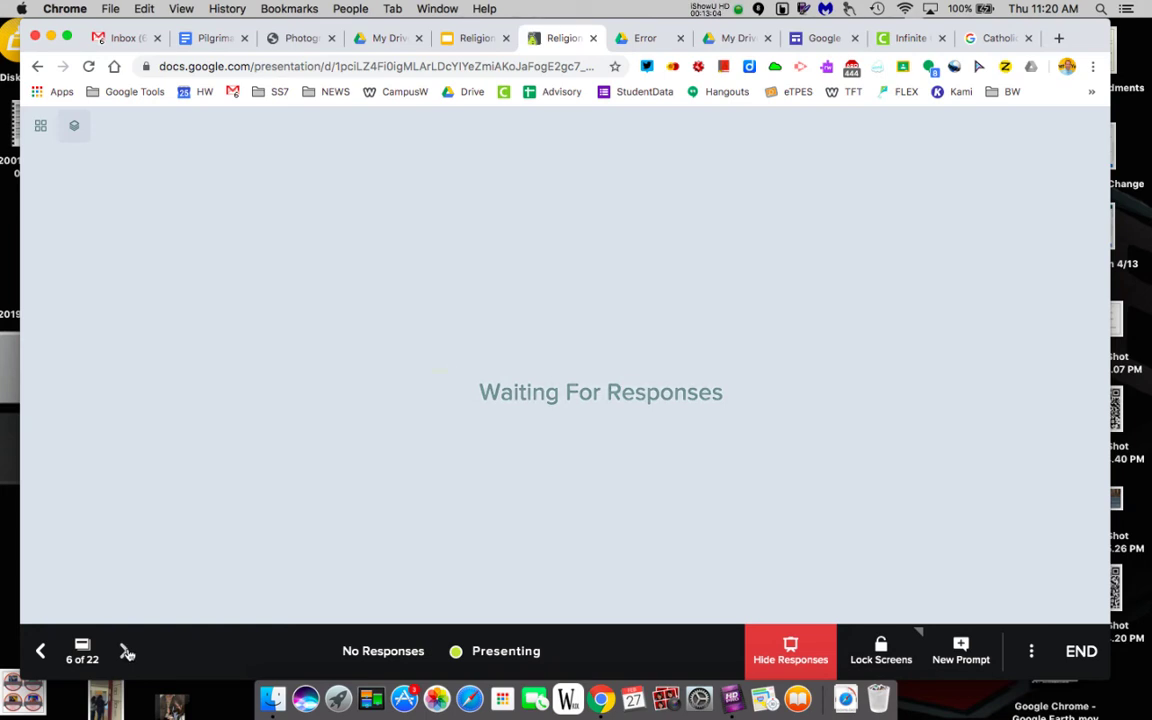
click(44, 651)
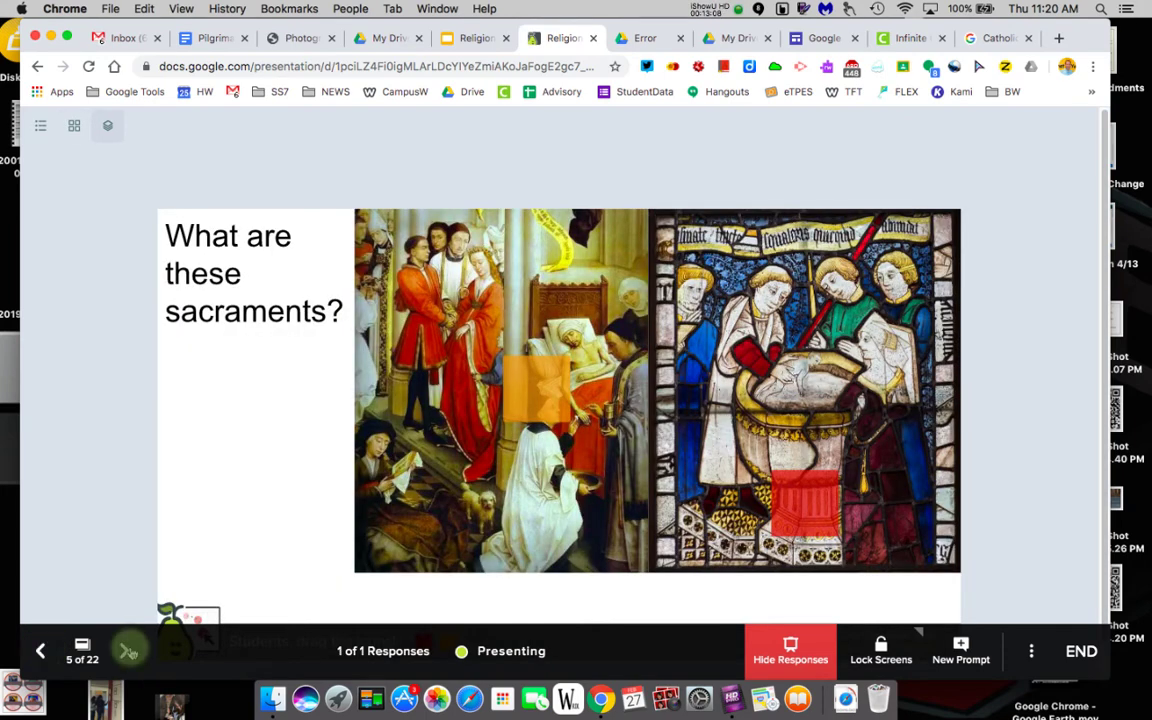
click(127, 651)
click(816, 657)
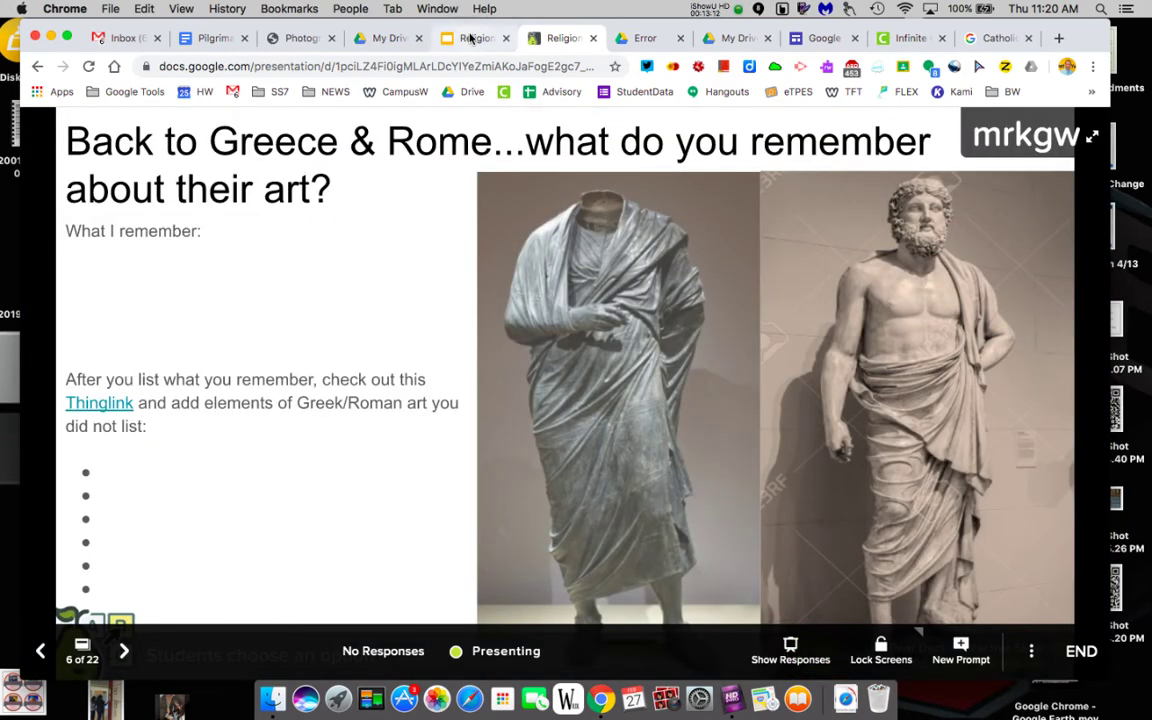
click(470, 38)
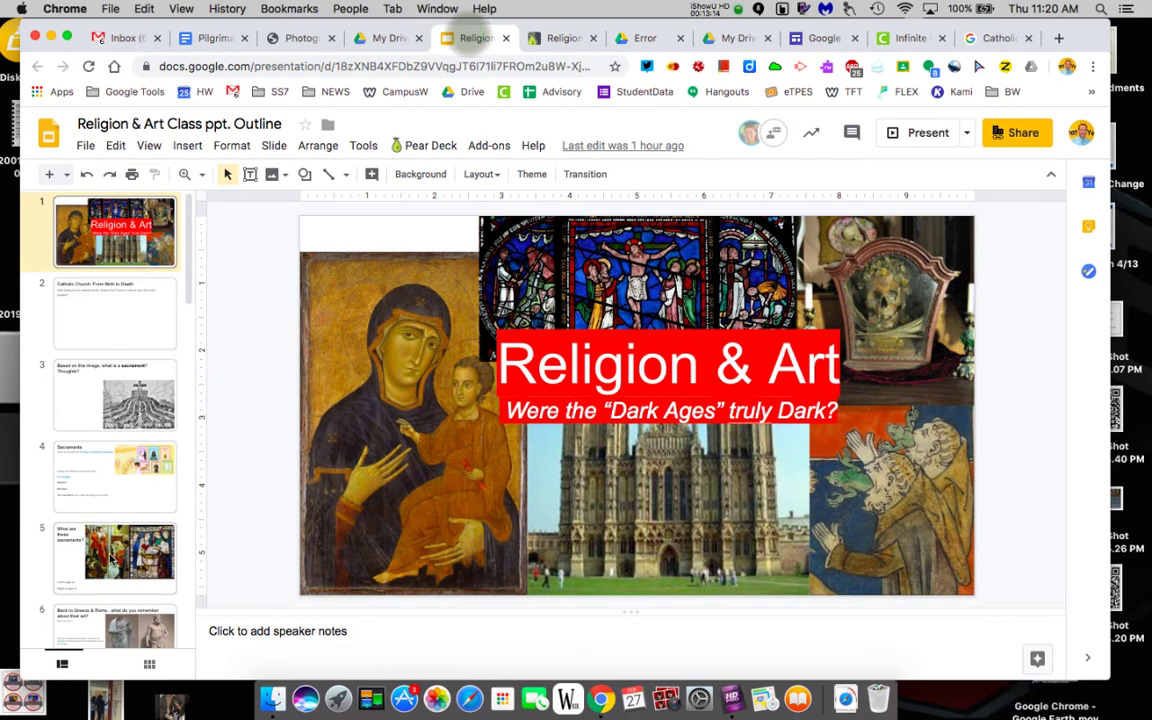
click(112, 555)
scroll(118, 500, down, 3)
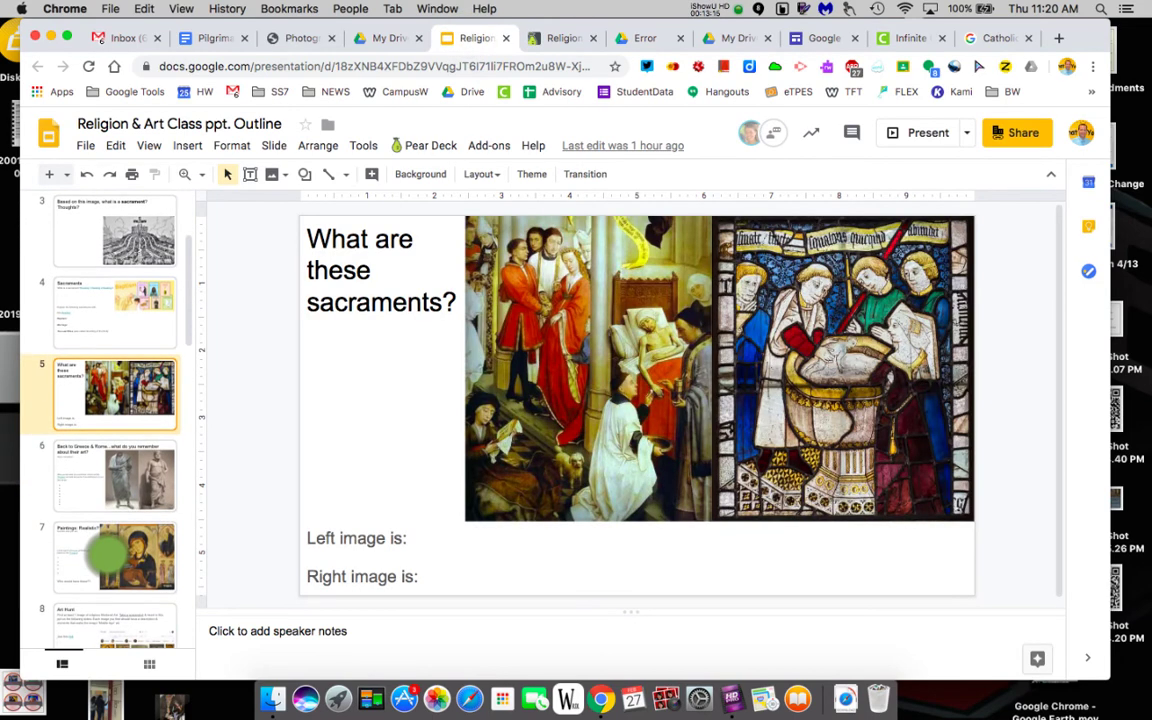
click(118, 490)
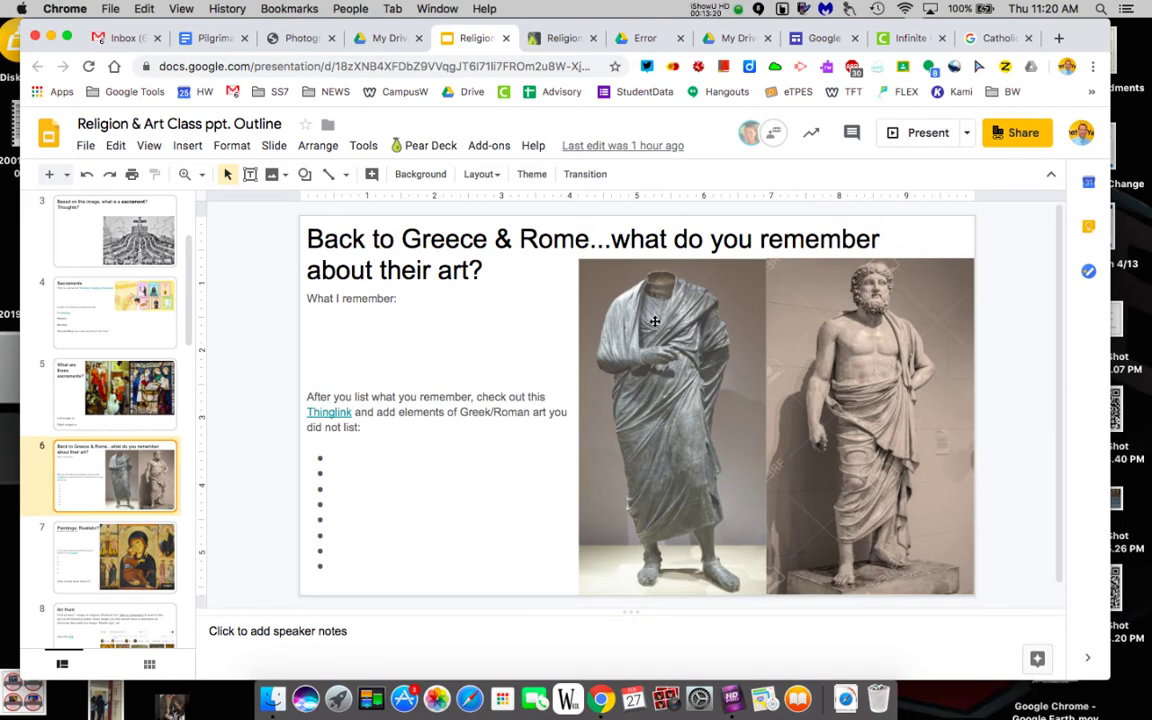
right_click(563, 42)
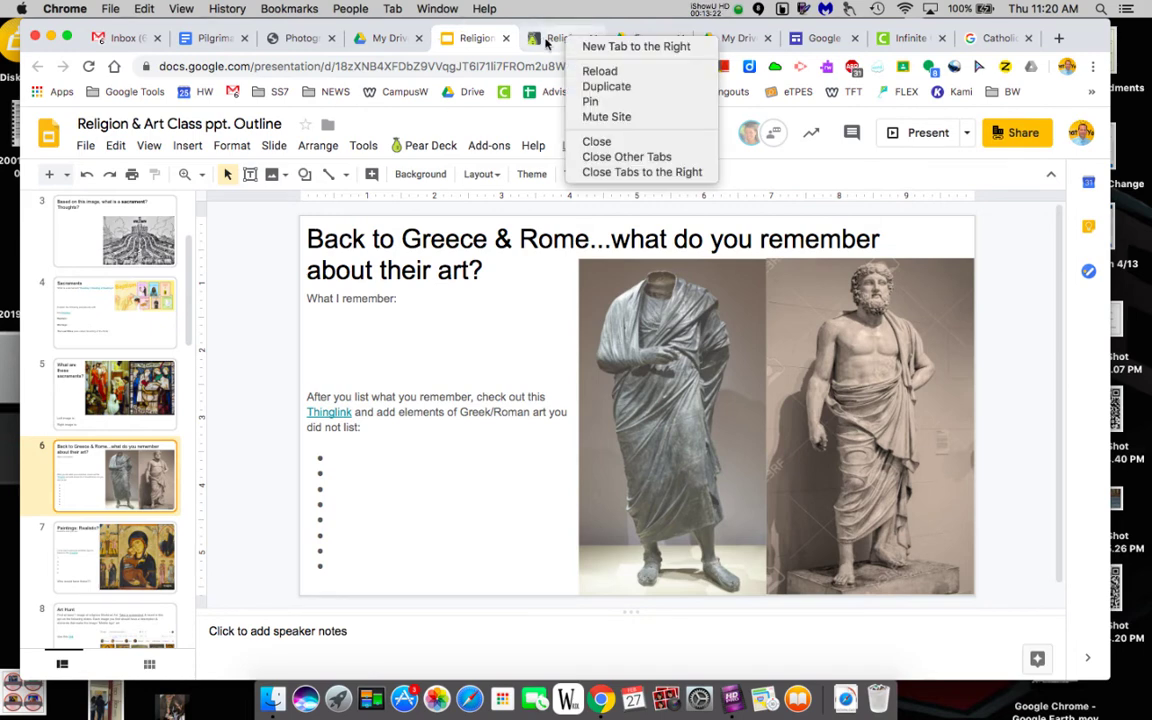
click(547, 40)
click(547, 40)
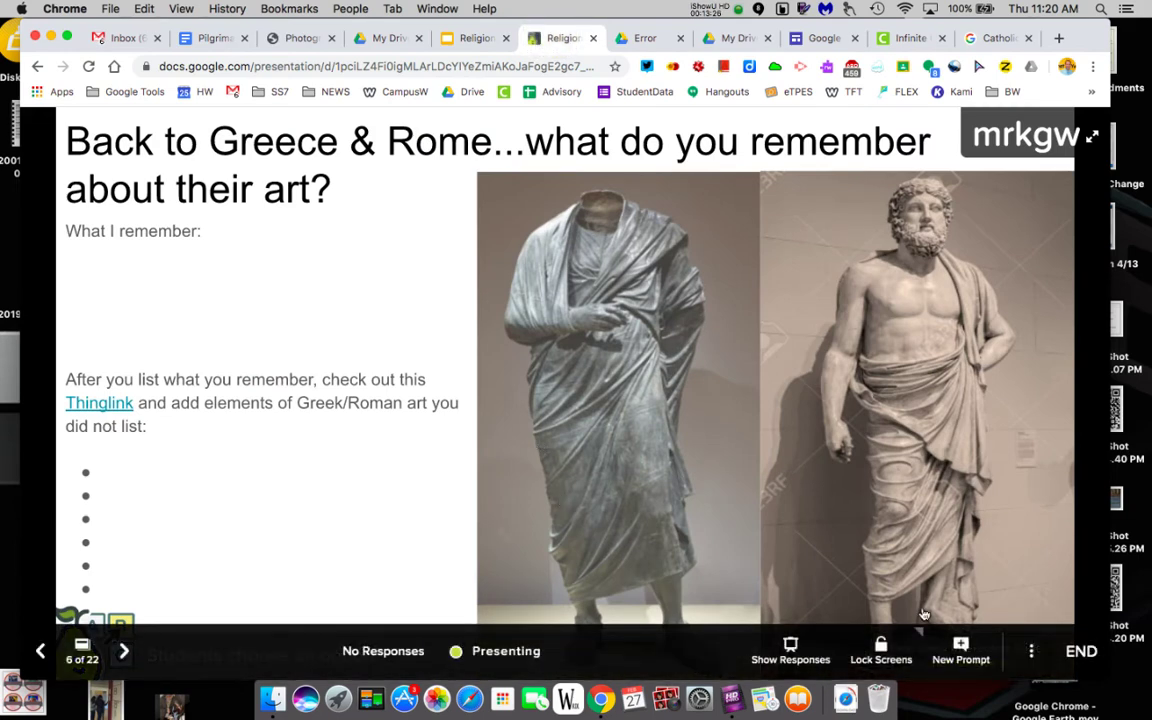
End the live session, saving it as 'TE' with student takeaways published.
click(1031, 651)
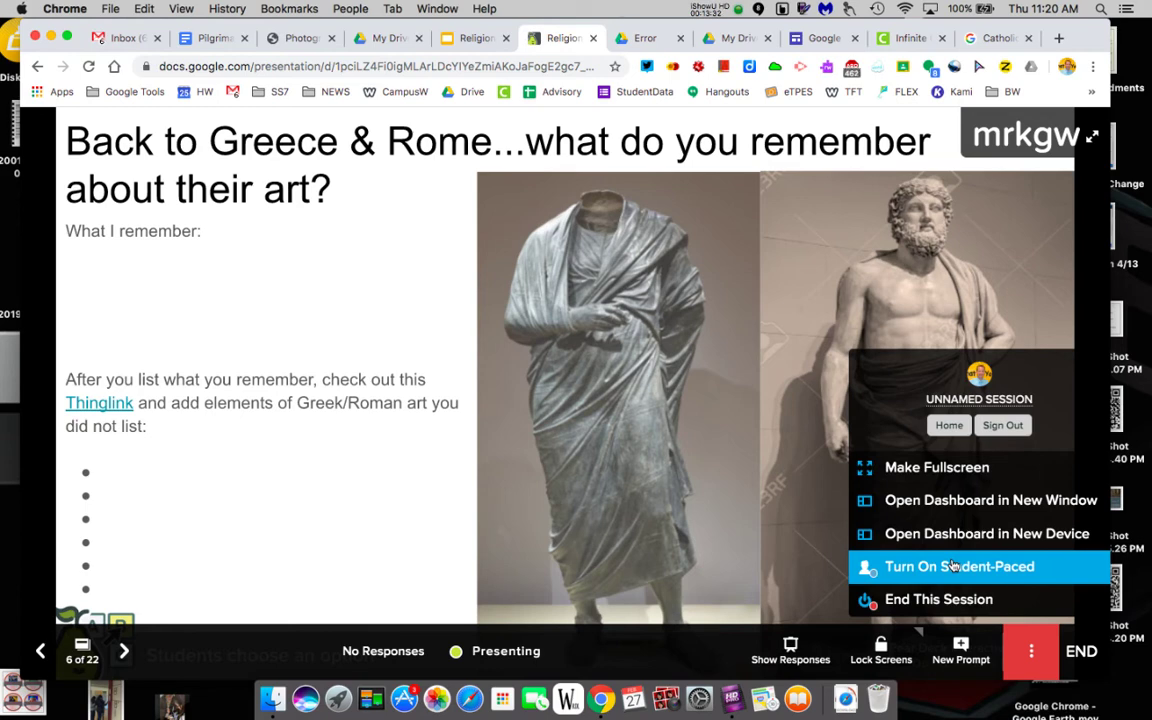
click(1027, 640)
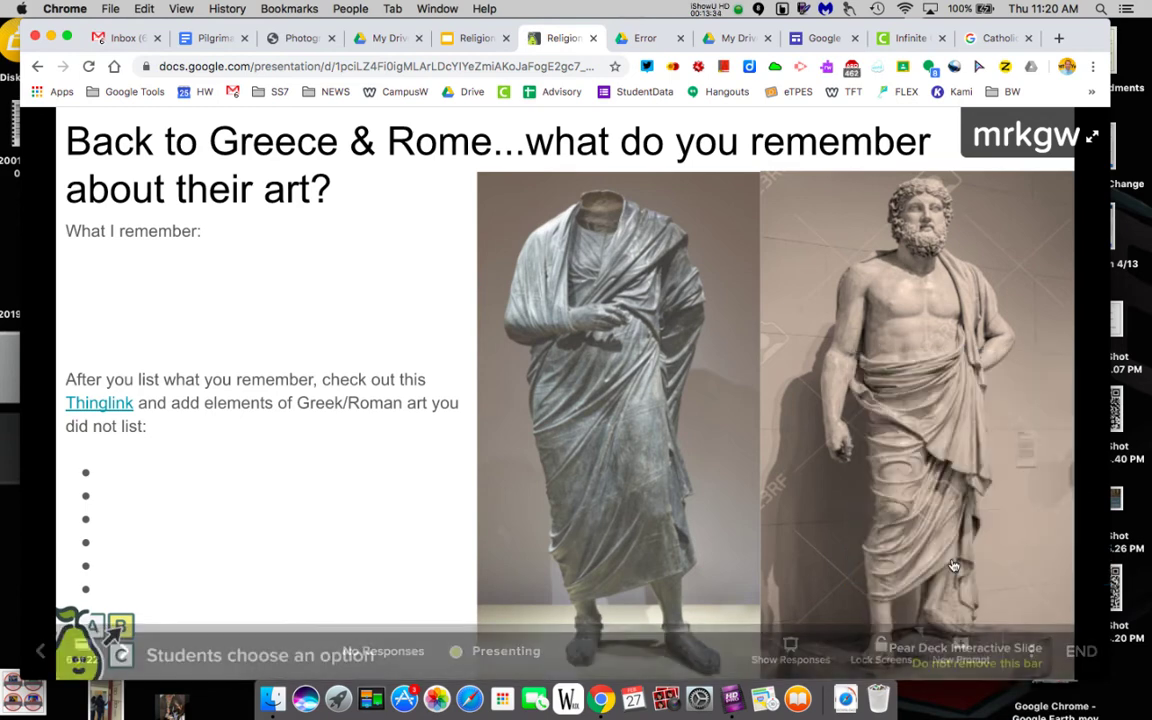
click(1033, 650)
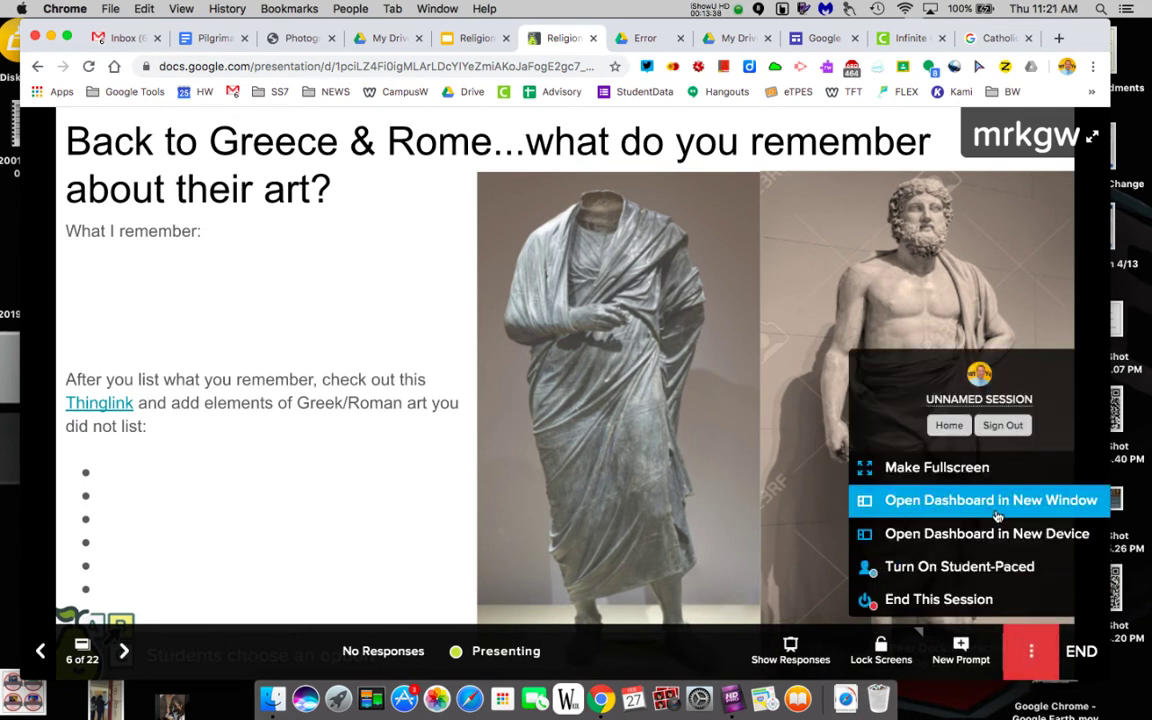
click(985, 600)
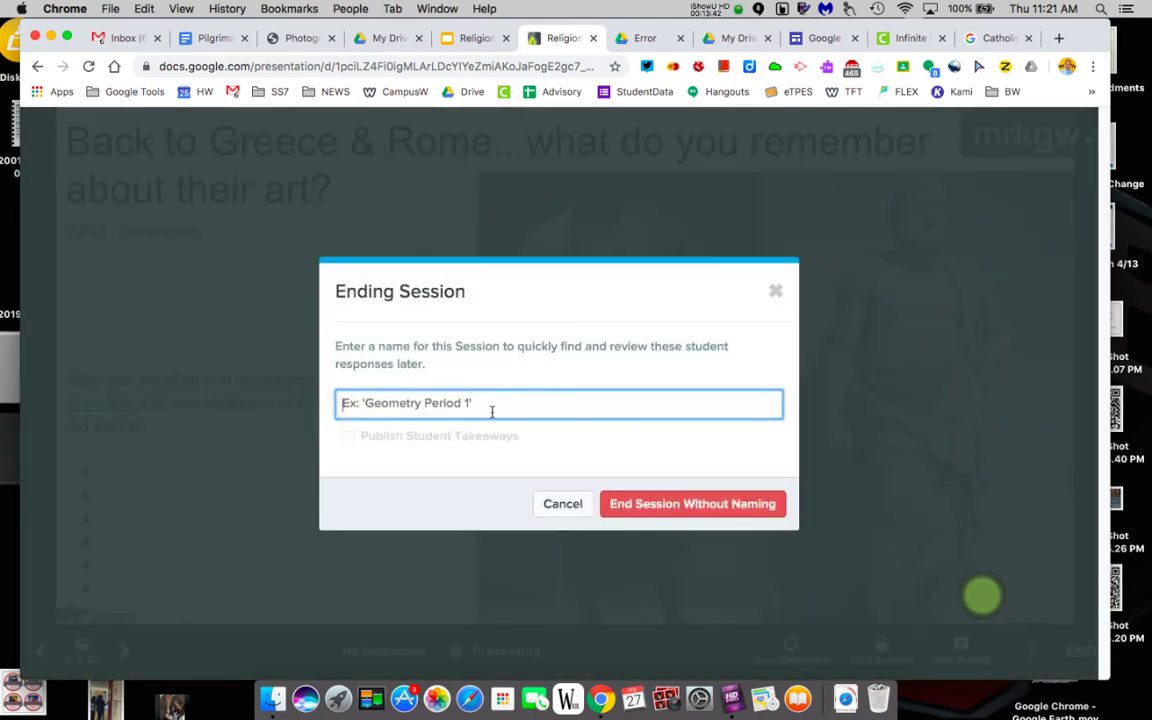
click(483, 404)
click(483, 404)
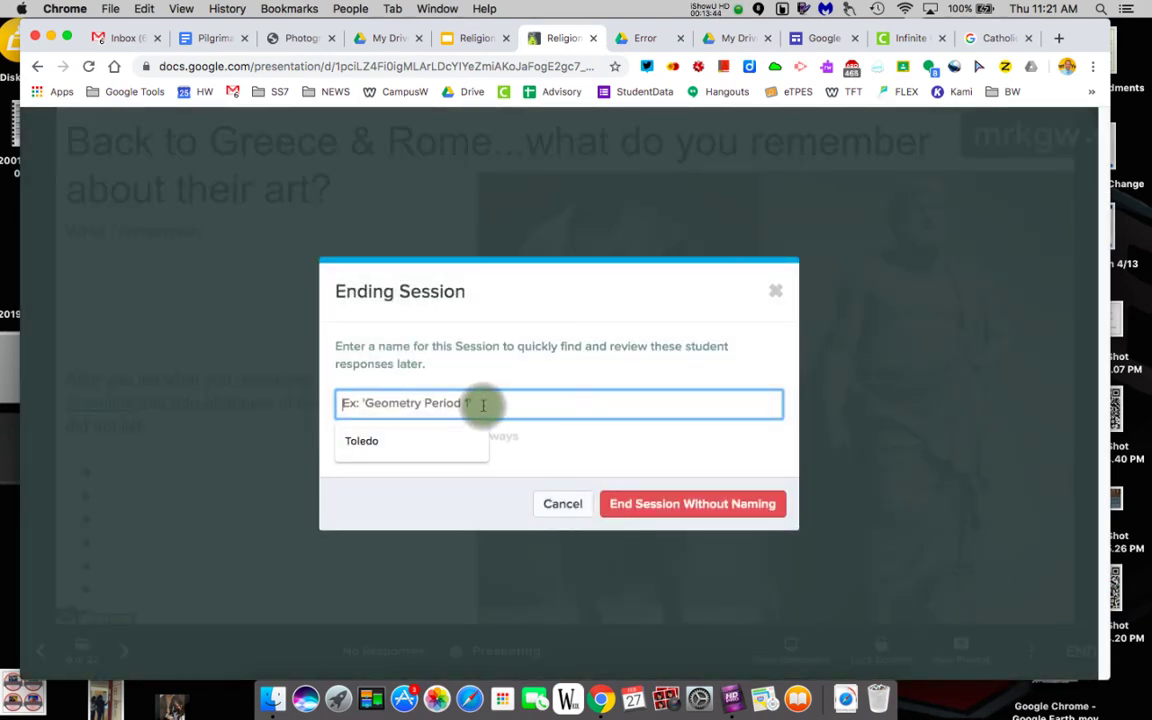
text(TEST GARTH)
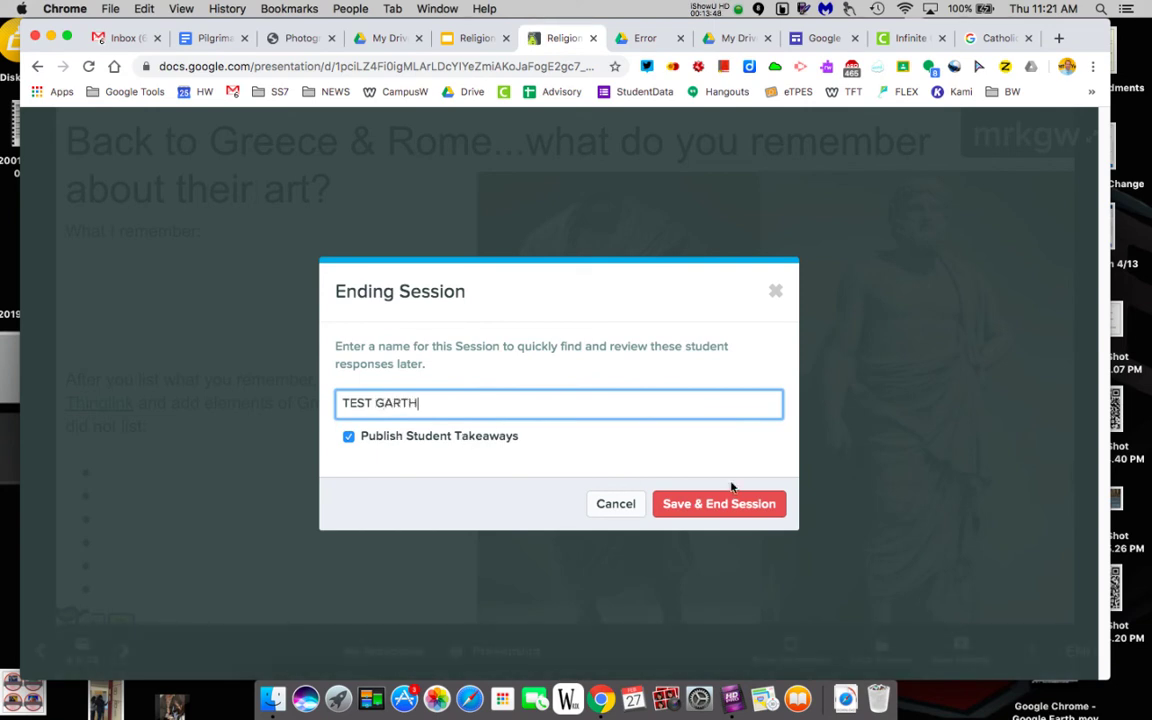
click(717, 517)
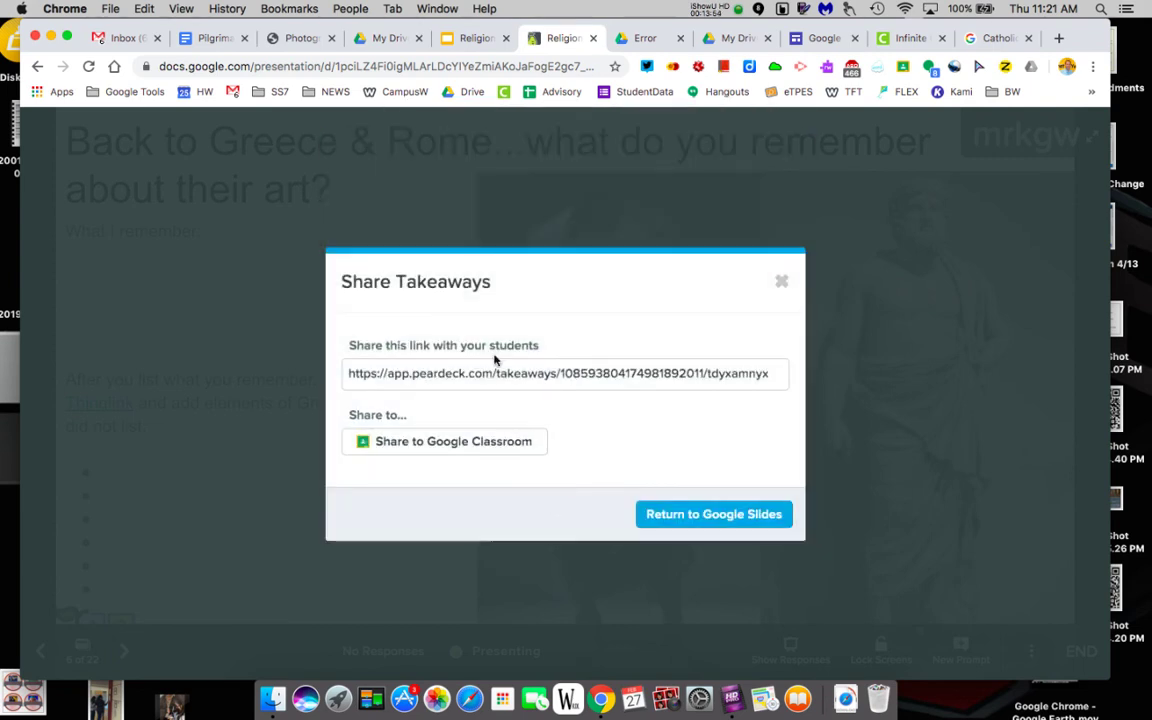
Select the student takeaways link, then move the browser aside to reveal the presenter dashboard.
click(507, 372)
click(481, 373)
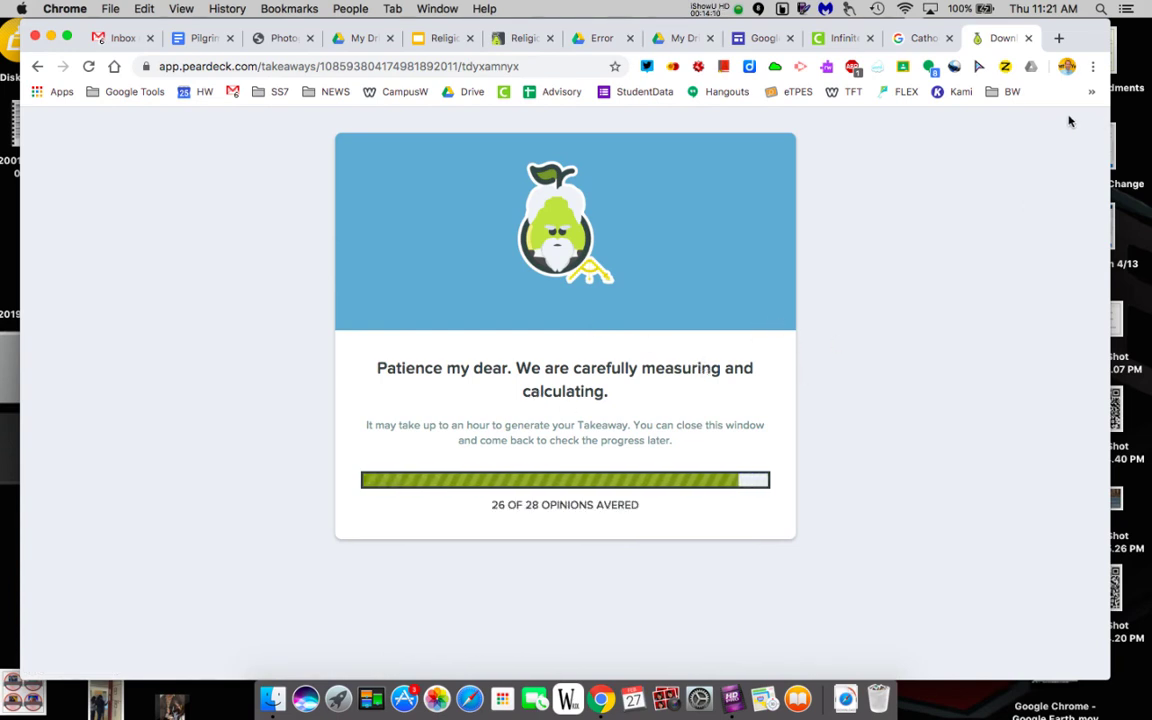
click(1067, 67)
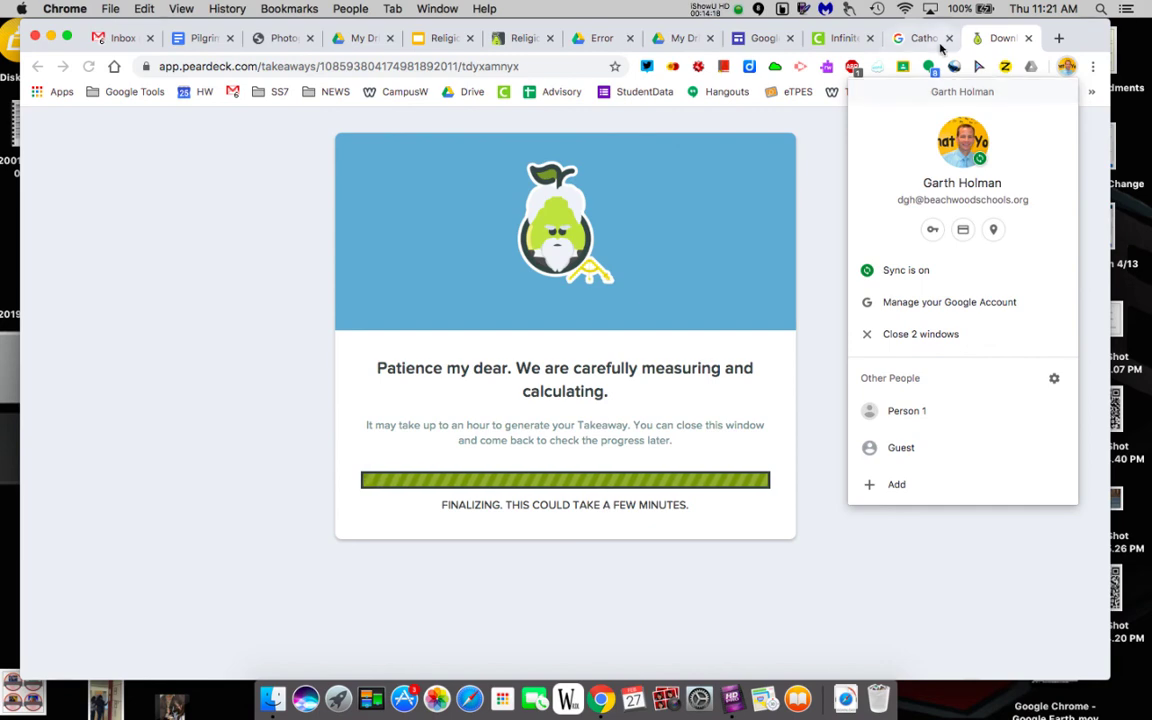
click(1090, 31)
drag(1090, 31, 1070, 658)
Scroll the Pear Deck dashboard thumbnails and view slide 1.
scroll(320, 281, up, 5)
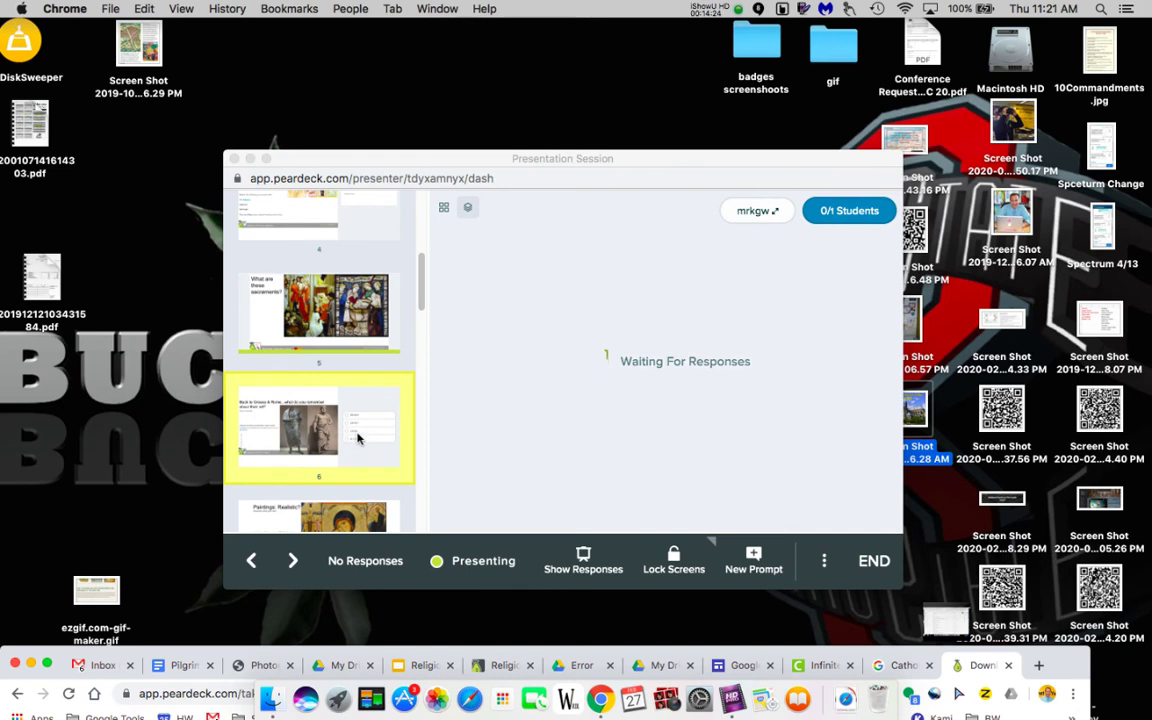
scroll(356, 436, up, 8)
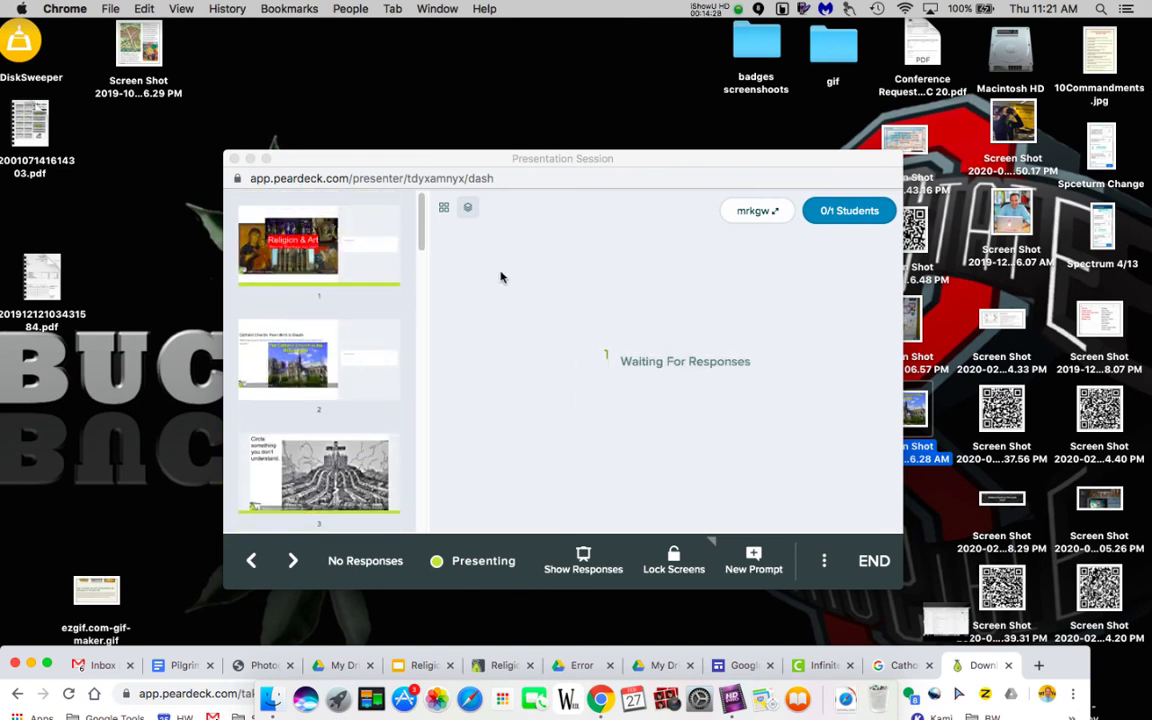
click(292, 263)
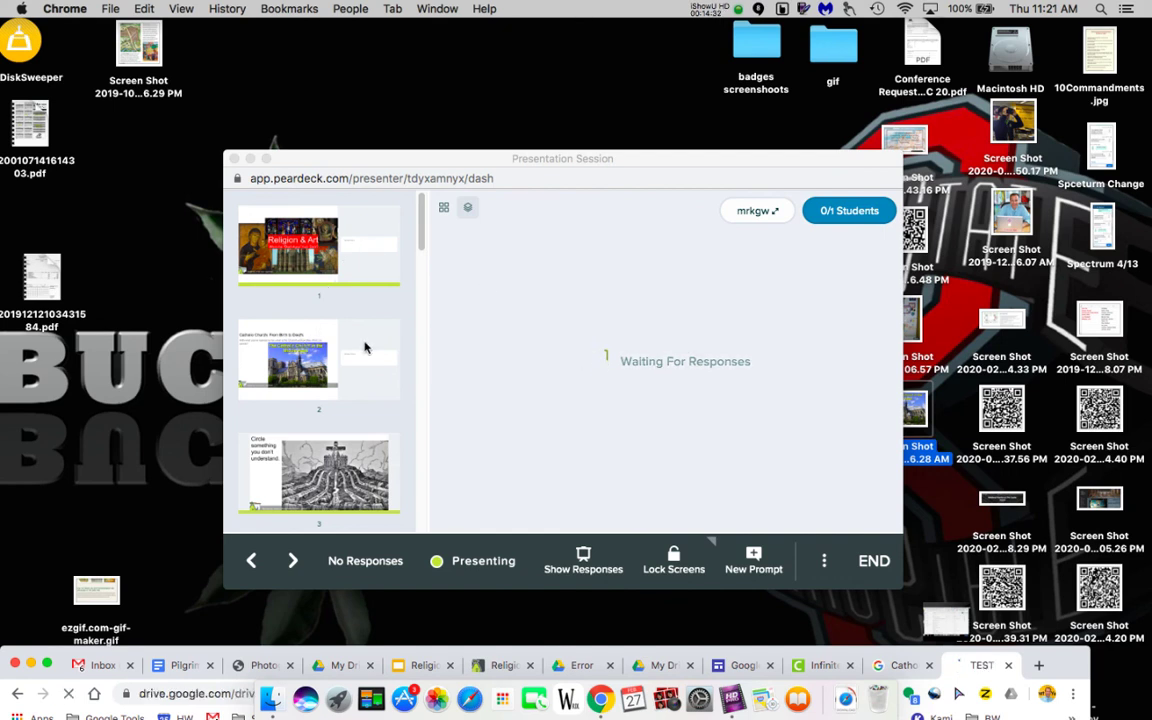
scroll(365, 347, down, 5)
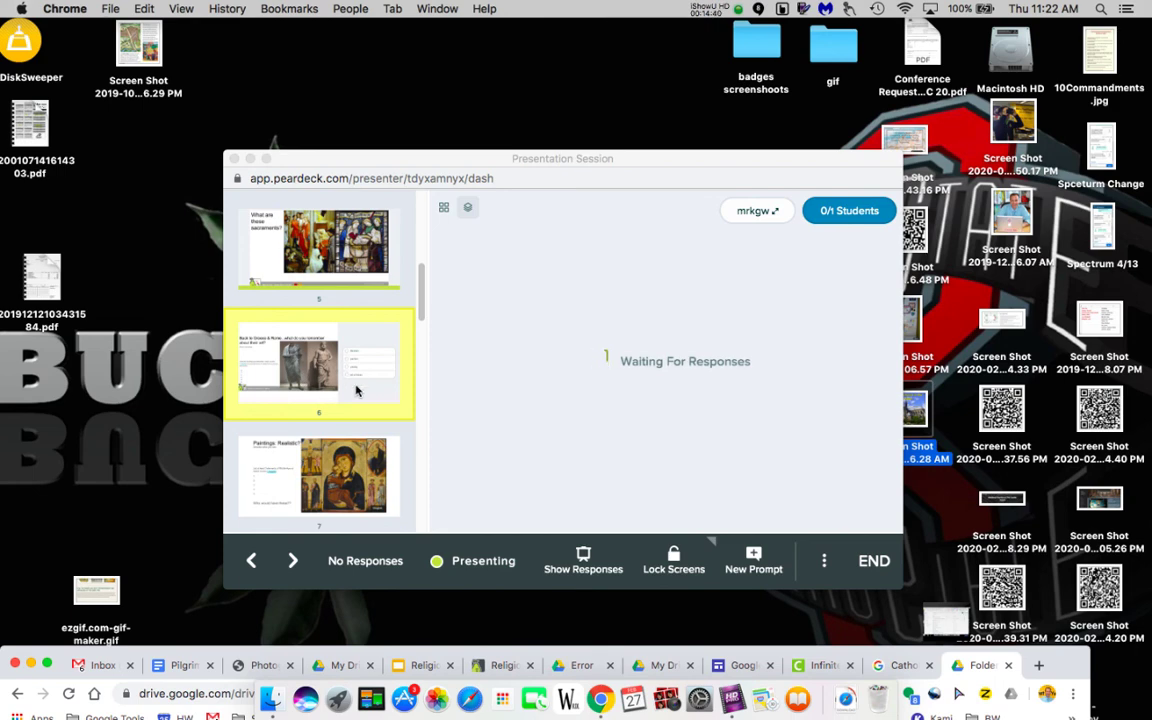
Restore the Chrome window and return to the Share Takeaways dialog via the Slides deck.
drag(450, 648, 436, 62)
click(436, 62)
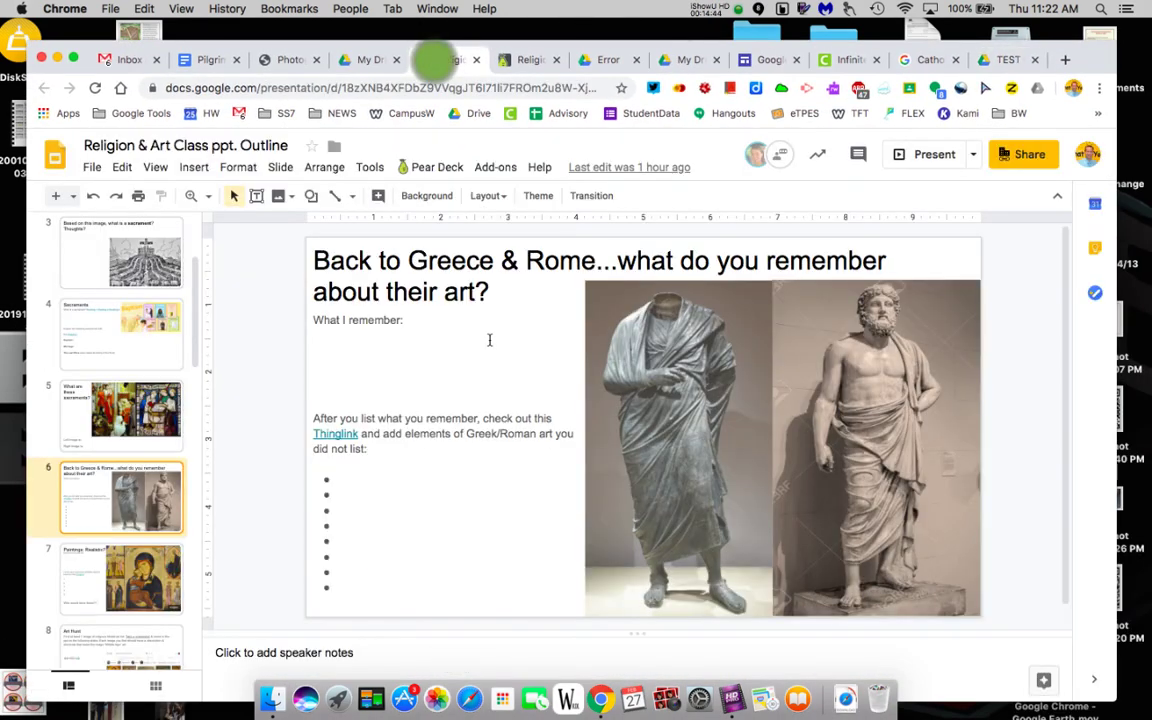
click(357, 477)
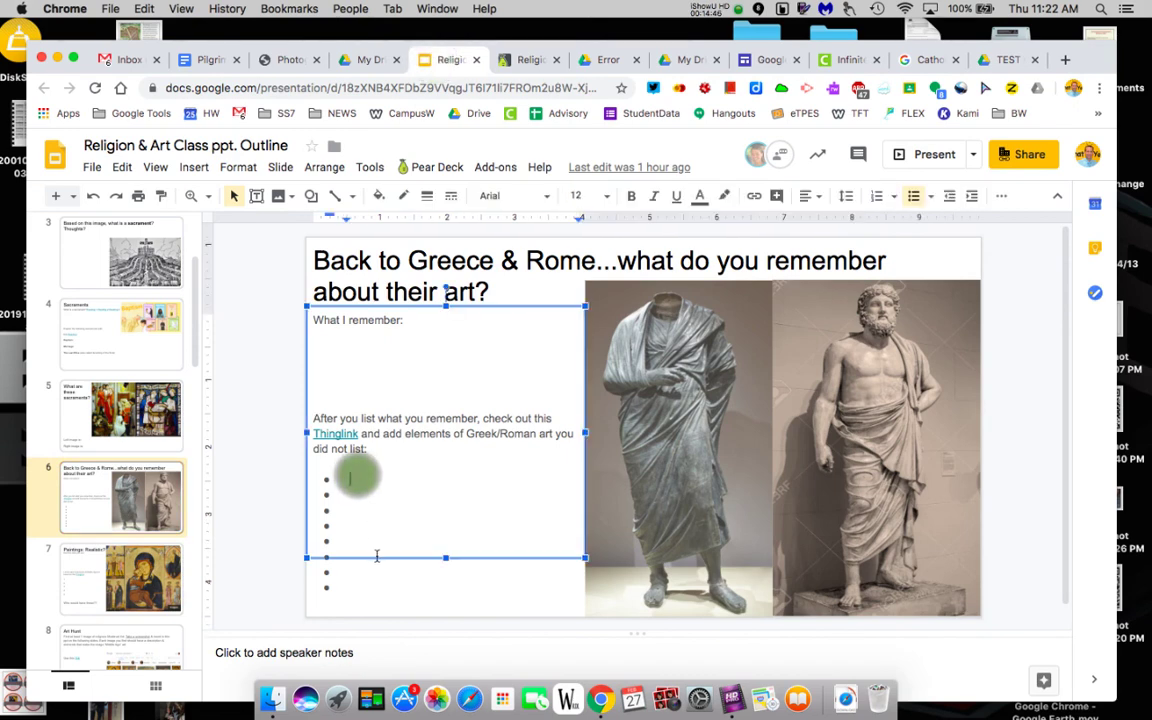
click(530, 60)
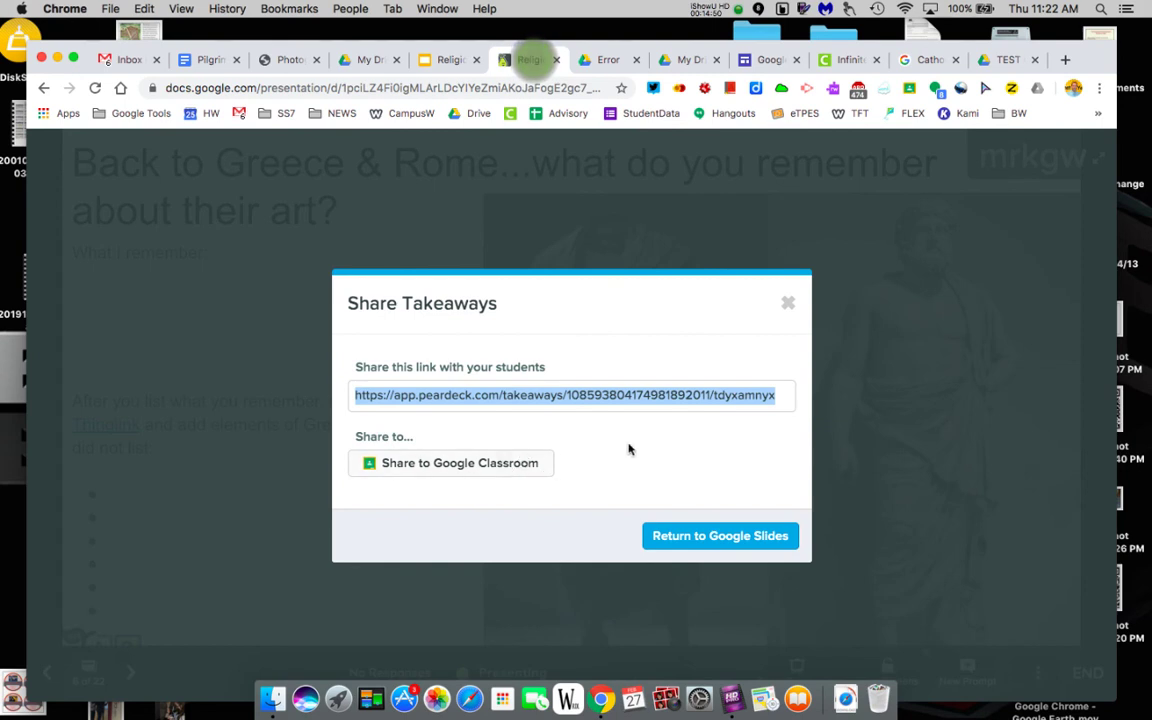